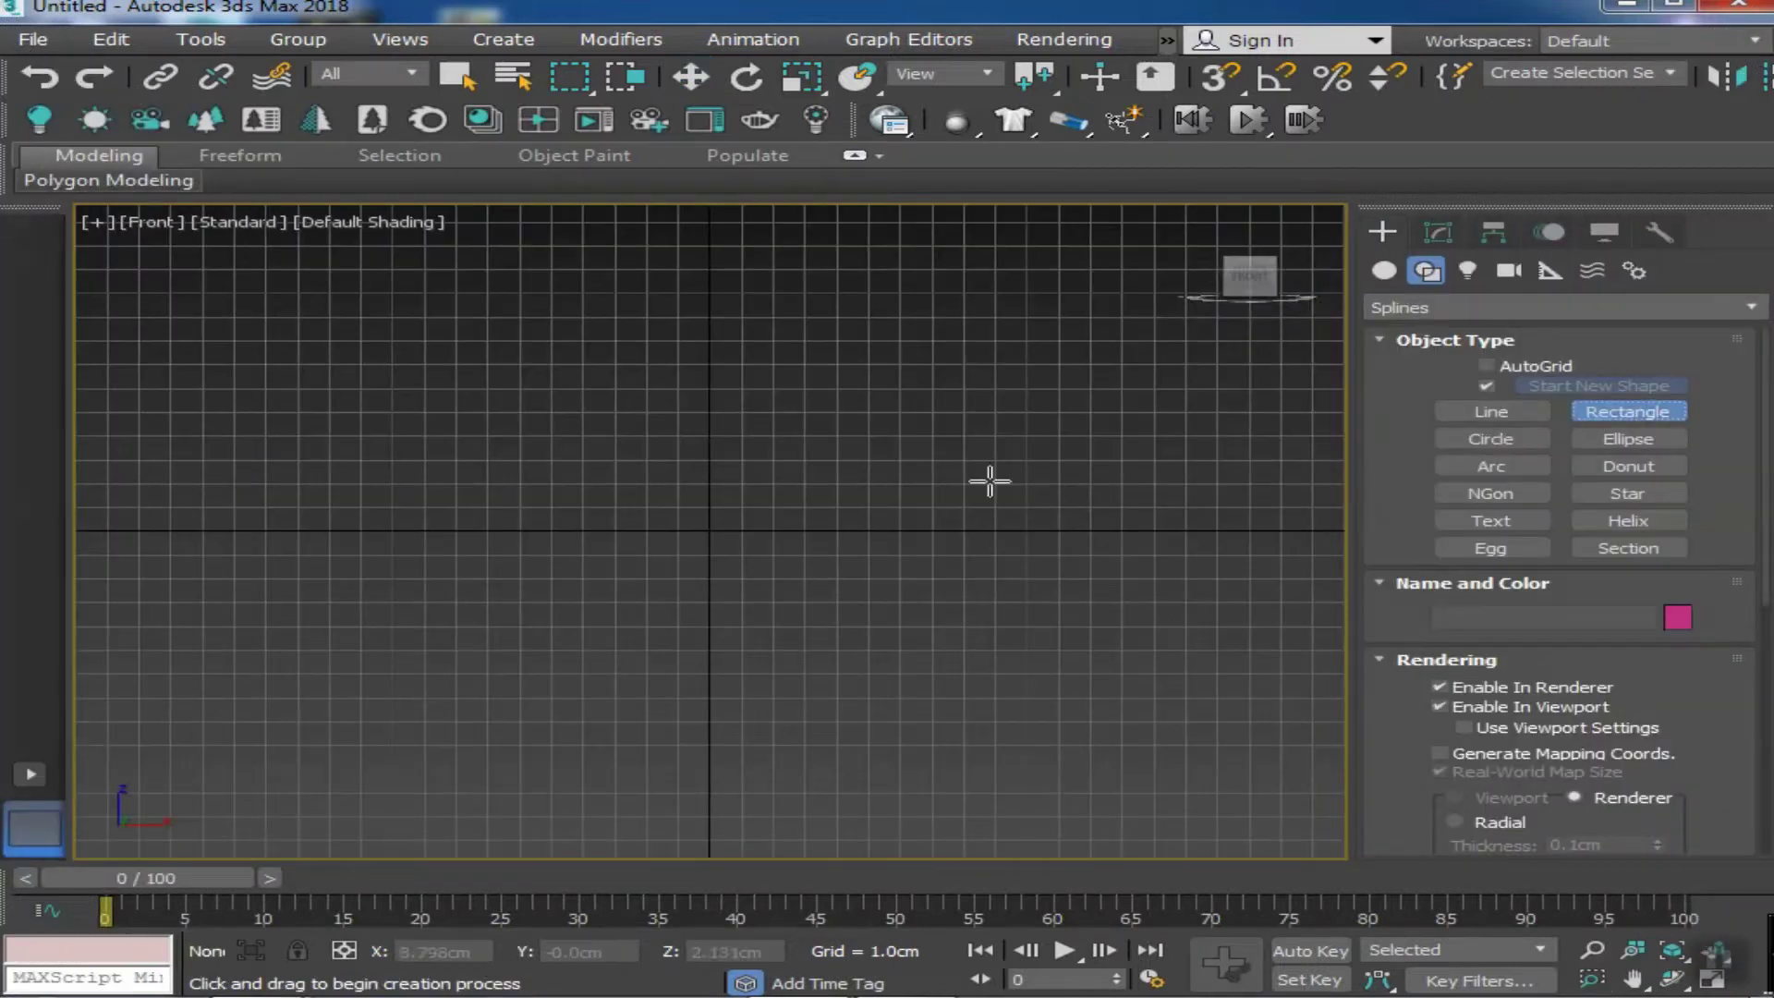
Drag out a large rectangle spline, Rectangle001, in the Front viewport
{"action": "left_click_drag", "start_coordinate": [368, 847], "coordinate": [1001, 383]}
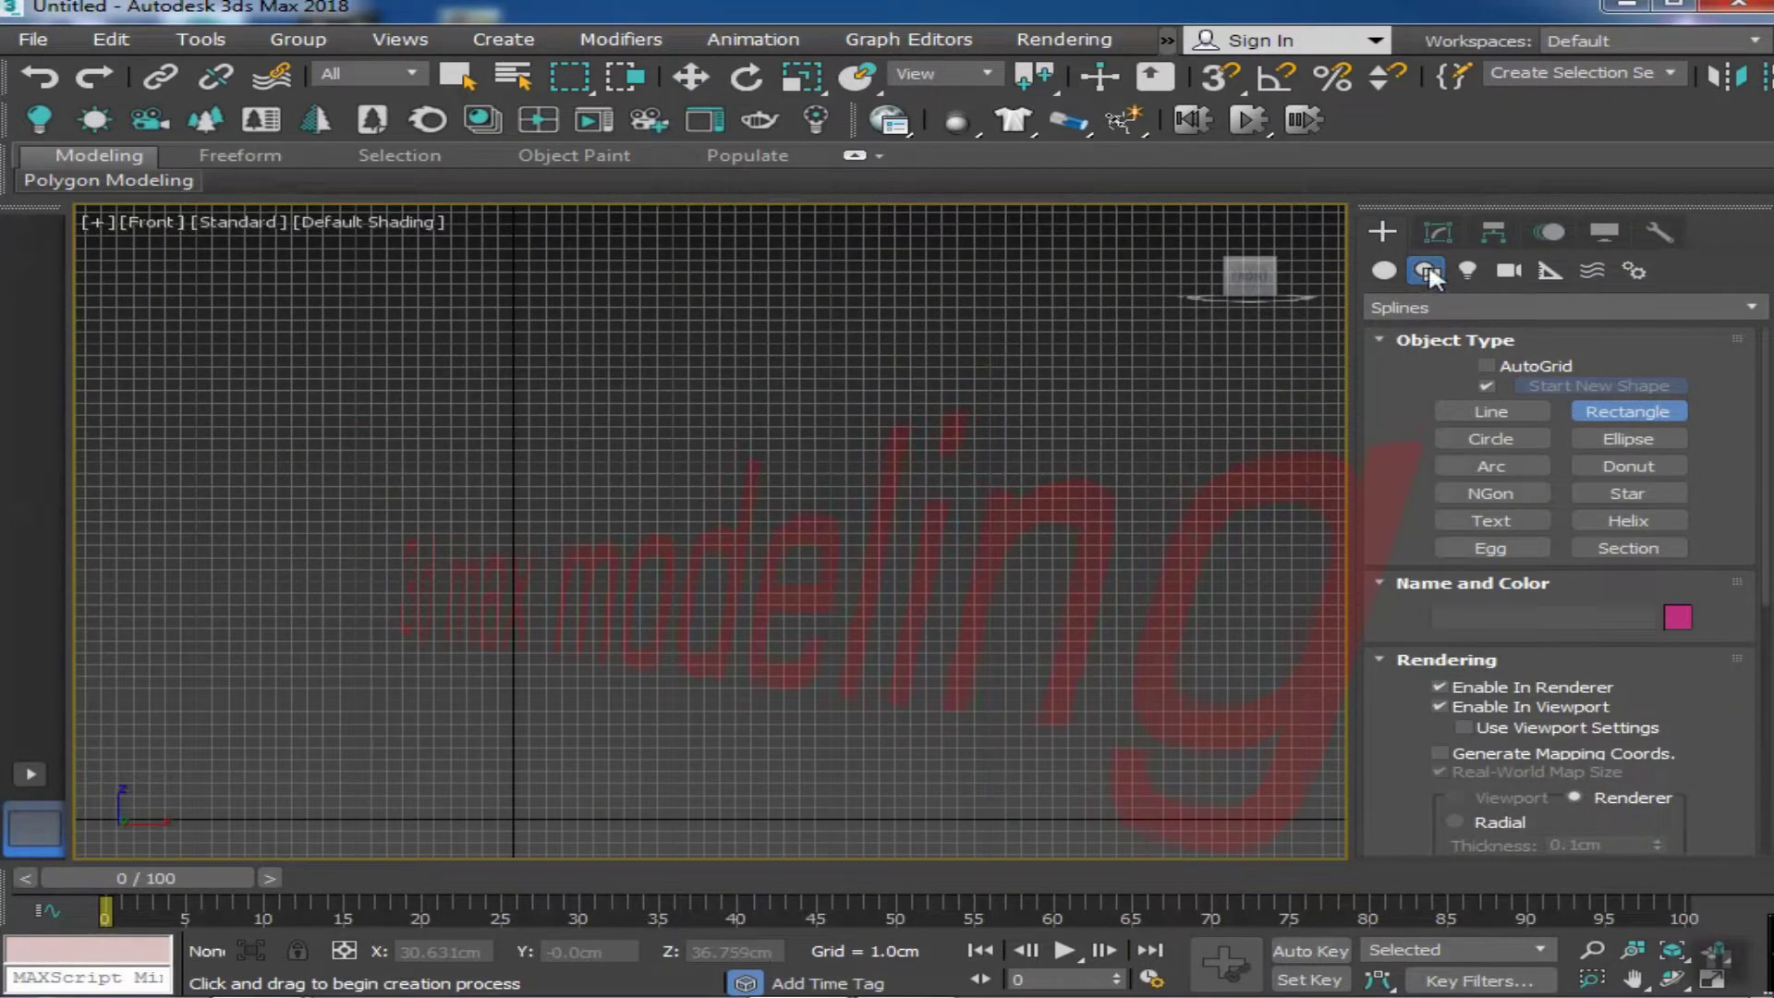
{"action": "left_click_drag", "start_coordinate": [301, 818], "coordinate": [1161, 245]}
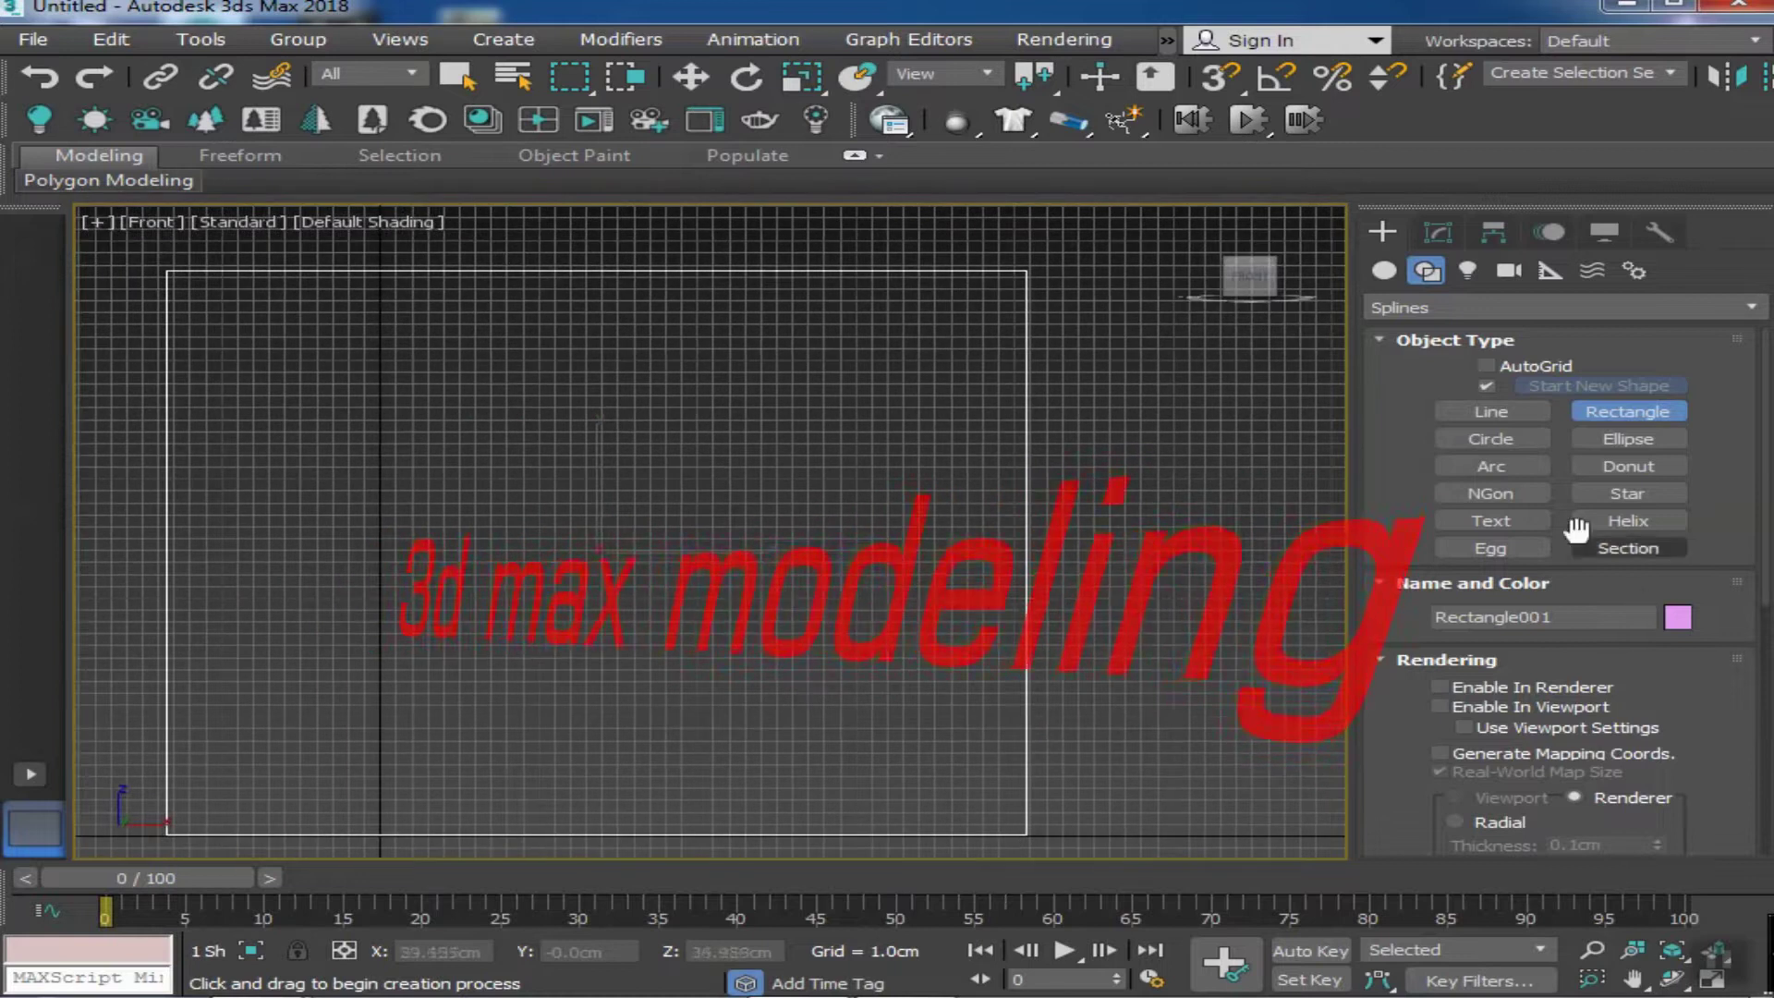
Give Rectangle001 a Length of 300 cm and a Width of 400 cm
{"action": "scroll", "coordinate": [1693, 706], "scroll_direction": "down", "scroll_amount": 3}
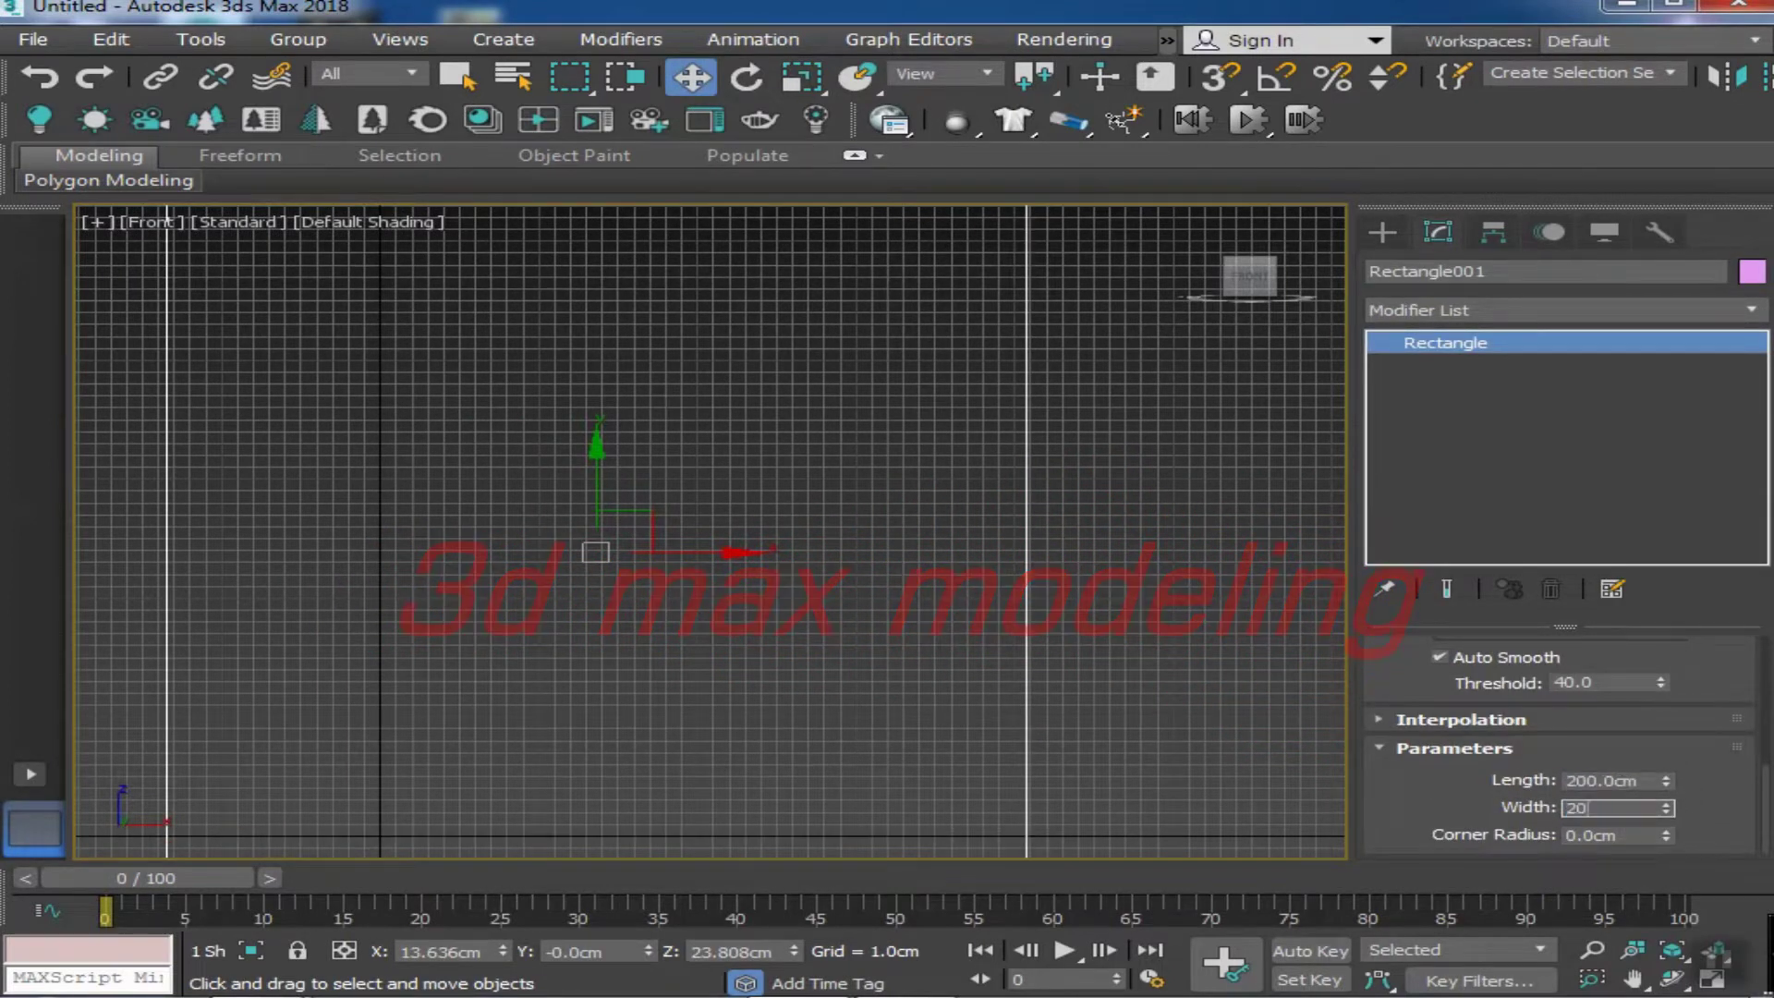
{"action": "scroll", "coordinate": [967, 647], "scroll_direction": "down", "scroll_amount": 5}
{"action": "scroll", "coordinate": [967, 647], "scroll_direction": "up", "scroll_amount": 2}
{"action": "left_click", "coordinate": [1616, 786]}
{"action": "type", "text": "300"}
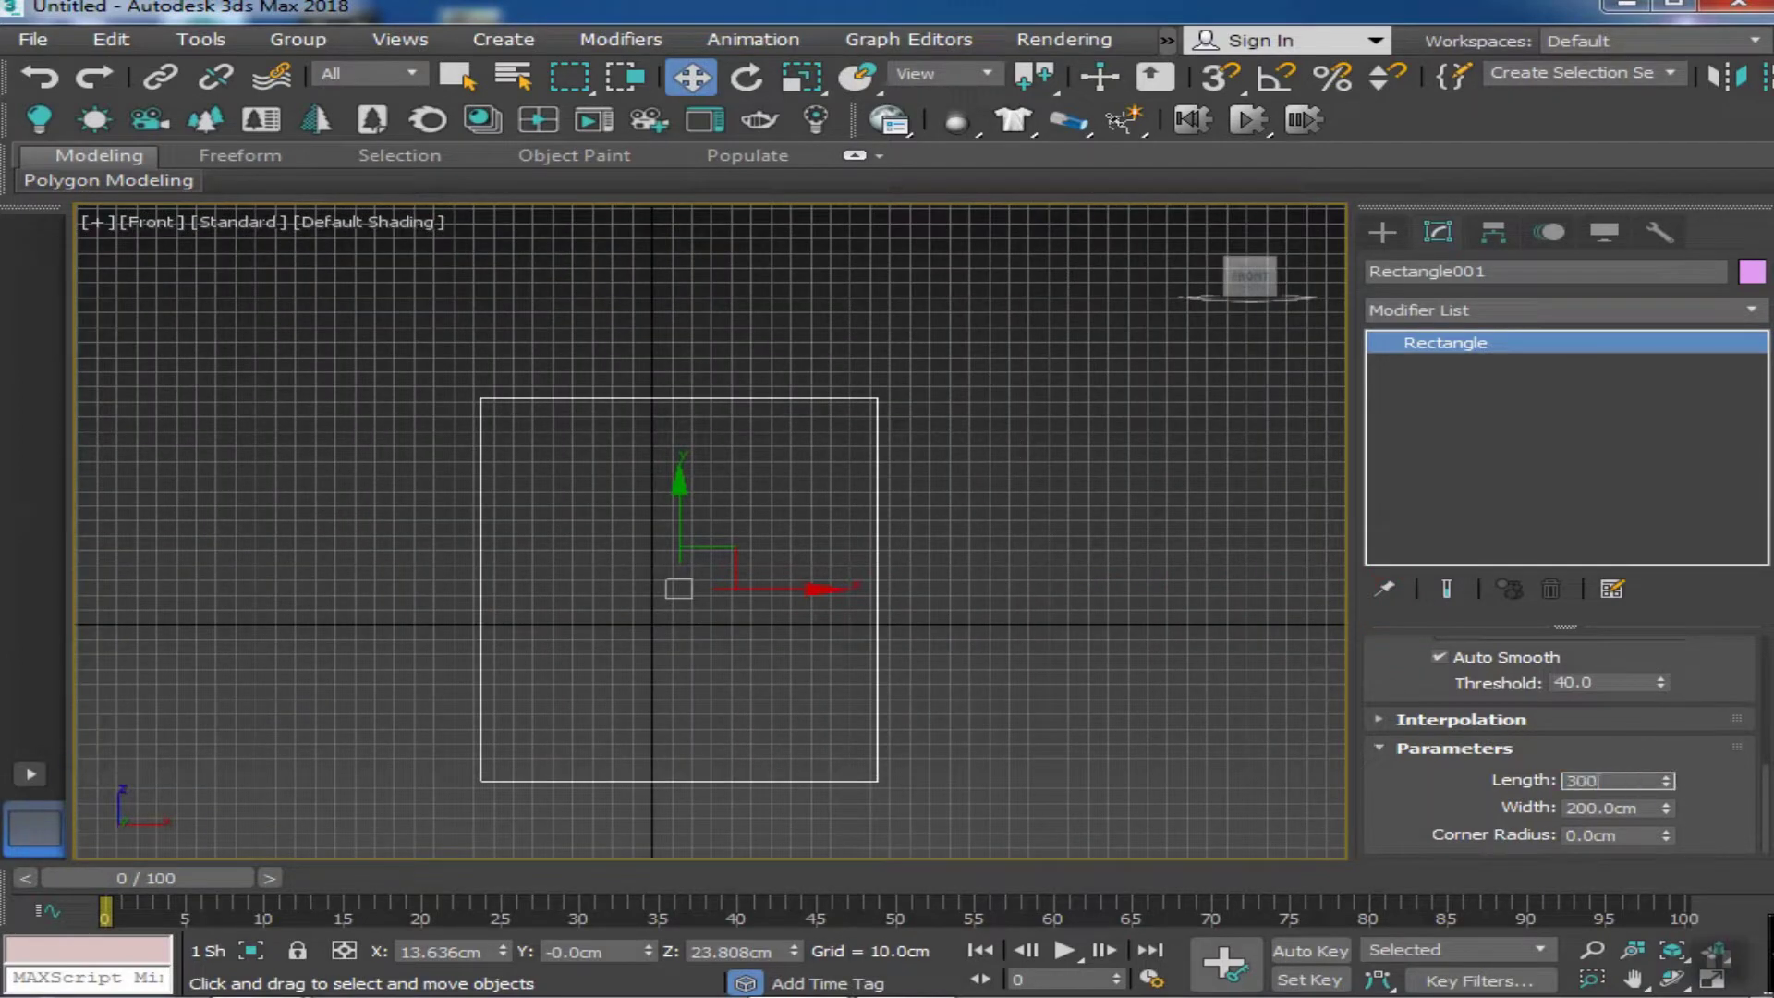
{"action": "type", "text": "400"}
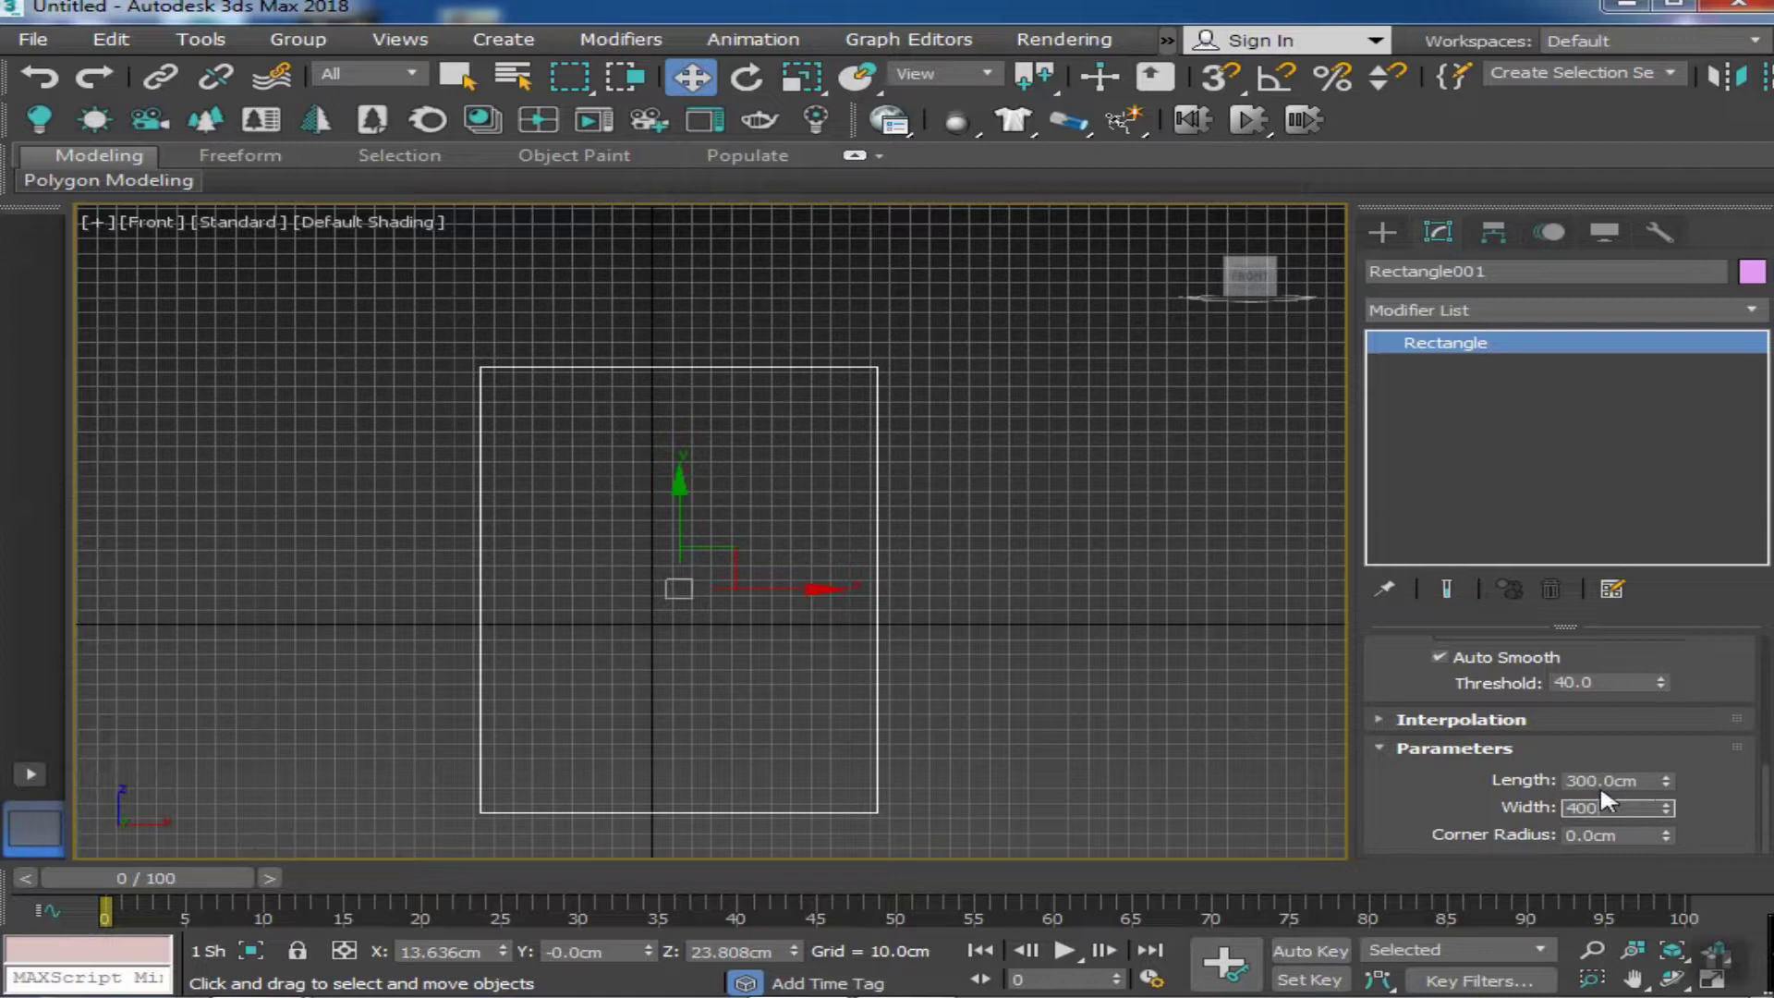
{"action": "key", "text": "Return"}
Convert the rectangle to an Editable Spline and select its top segment for removal
{"action": "scroll", "coordinate": [1121, 546], "scroll_direction": "down", "scroll_amount": 2}
{"action": "right_click", "coordinate": [1121, 545]}
{"action": "mouse_move", "coordinate": [1122, 830]}
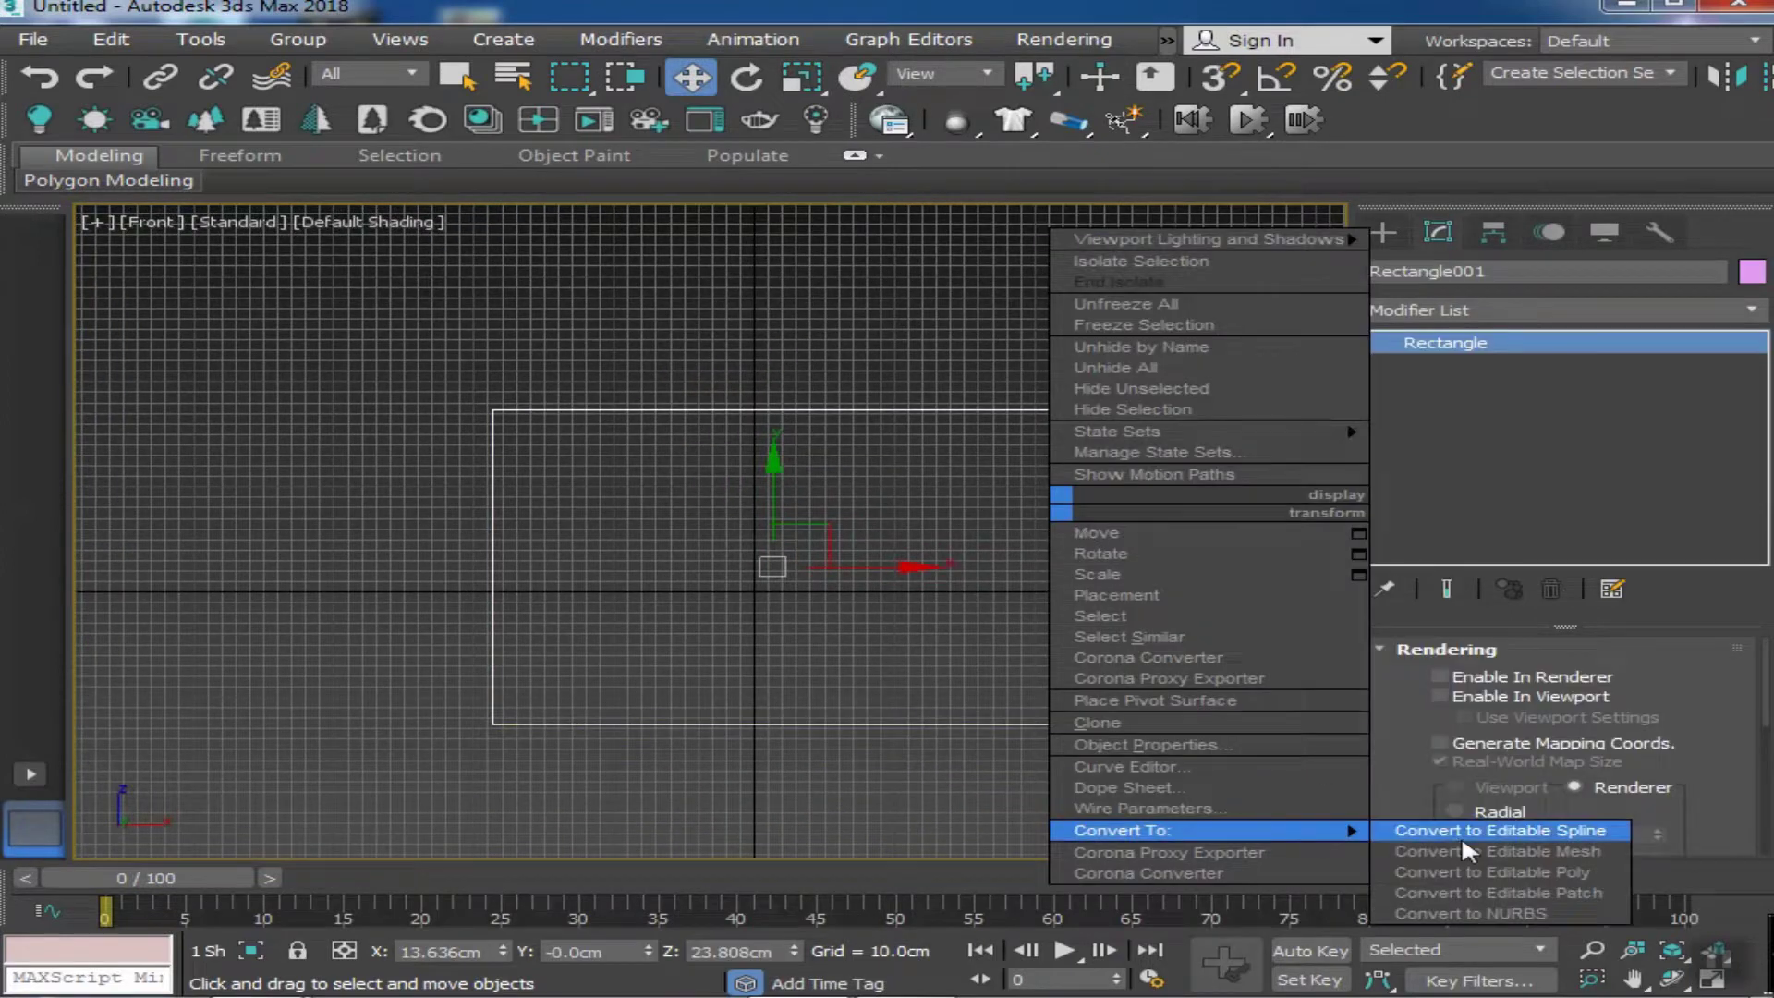
{"action": "left_click", "coordinate": [1441, 830]}
{"action": "left_click", "coordinate": [1457, 386]}
{"action": "left_click", "coordinate": [850, 446]}
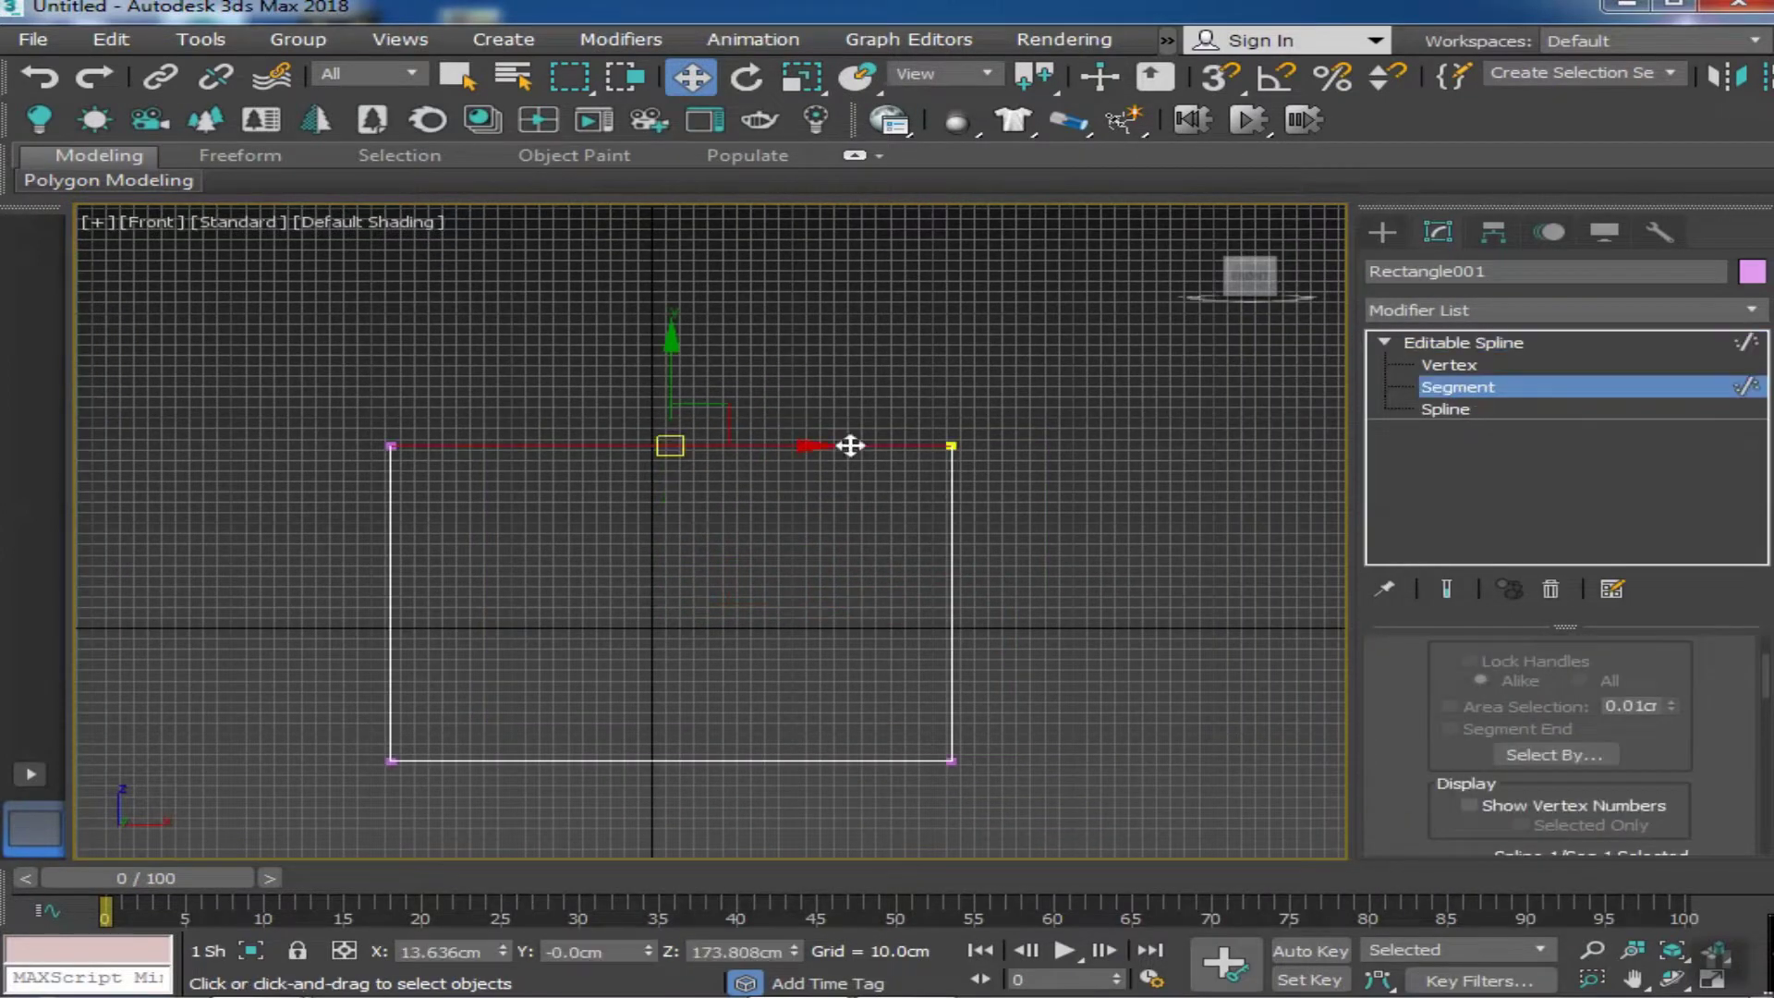
Draw an Arc from the top-left corner to the bottom-right end in place of the removed edges
{"action": "left_click", "coordinate": [1383, 232]}
{"action": "left_click", "coordinate": [1491, 466]}
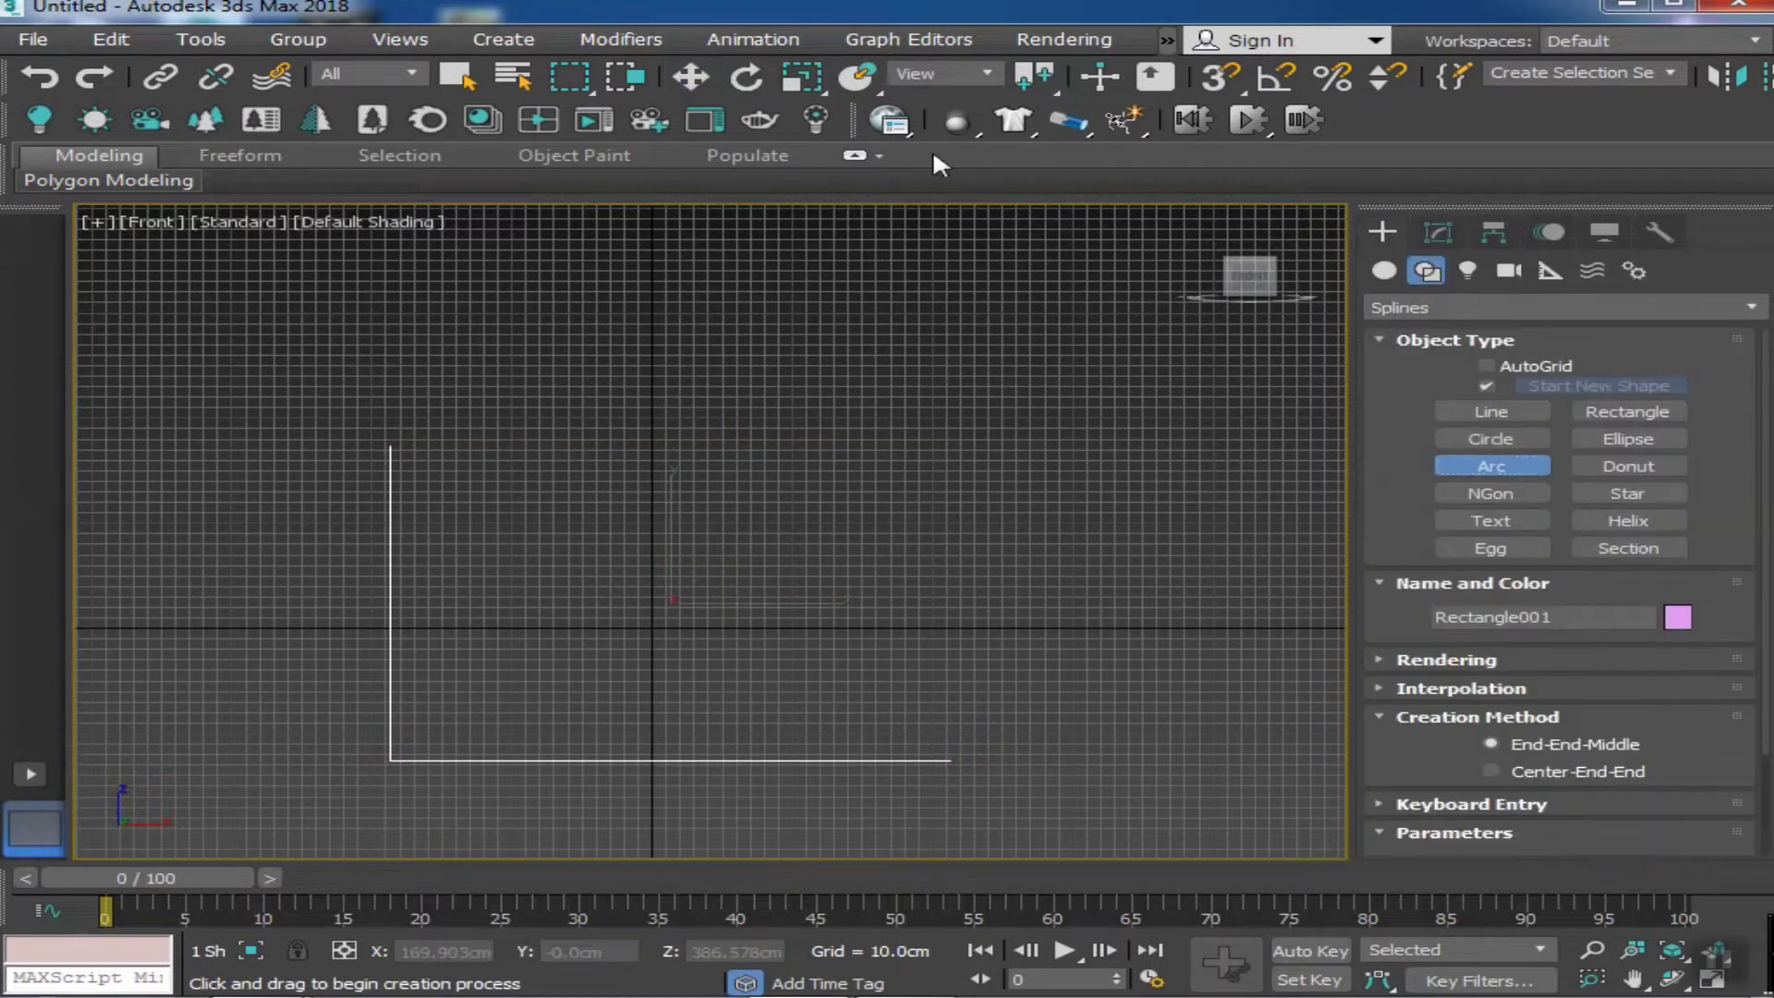
{"action": "left_click_drag", "start_coordinate": [388, 447], "coordinate": [959, 762]}
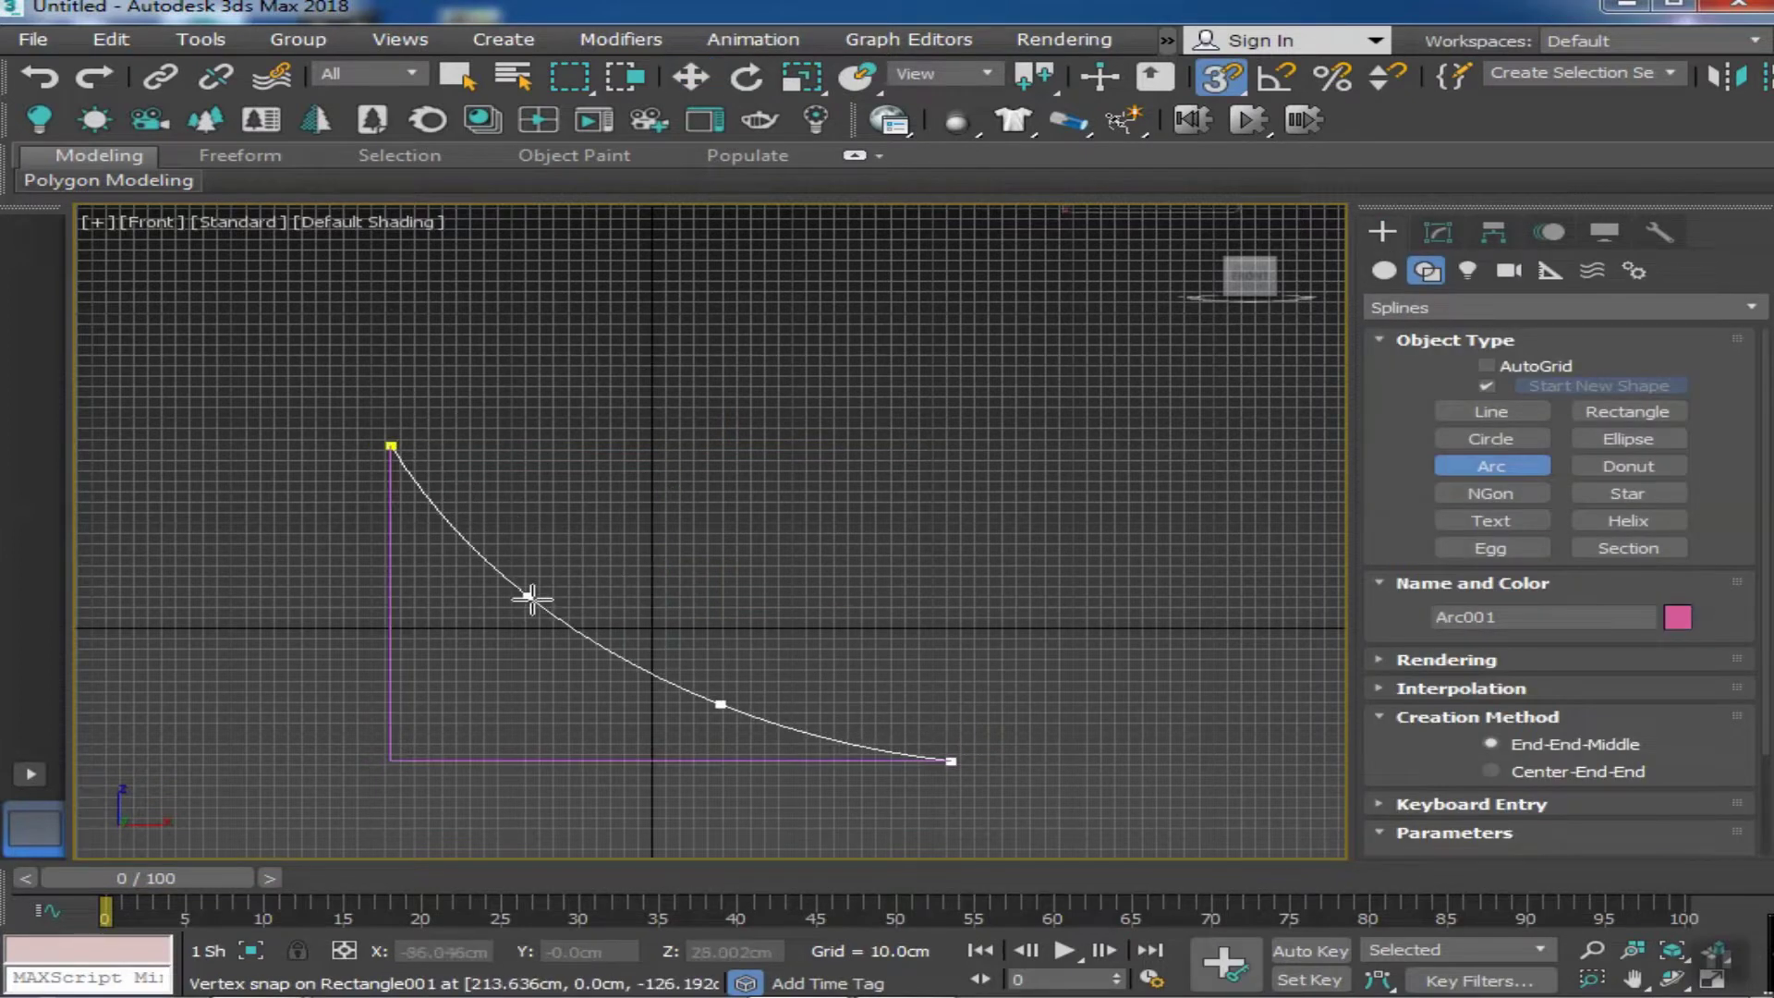
{"action": "left_click", "coordinate": [386, 529]}
{"action": "right_click", "coordinate": [386, 530]}
Attach the arc to Rectangle001 so they form one spline
{"action": "left_click", "coordinate": [390, 504]}
{"action": "right_click", "coordinate": [390, 504]}
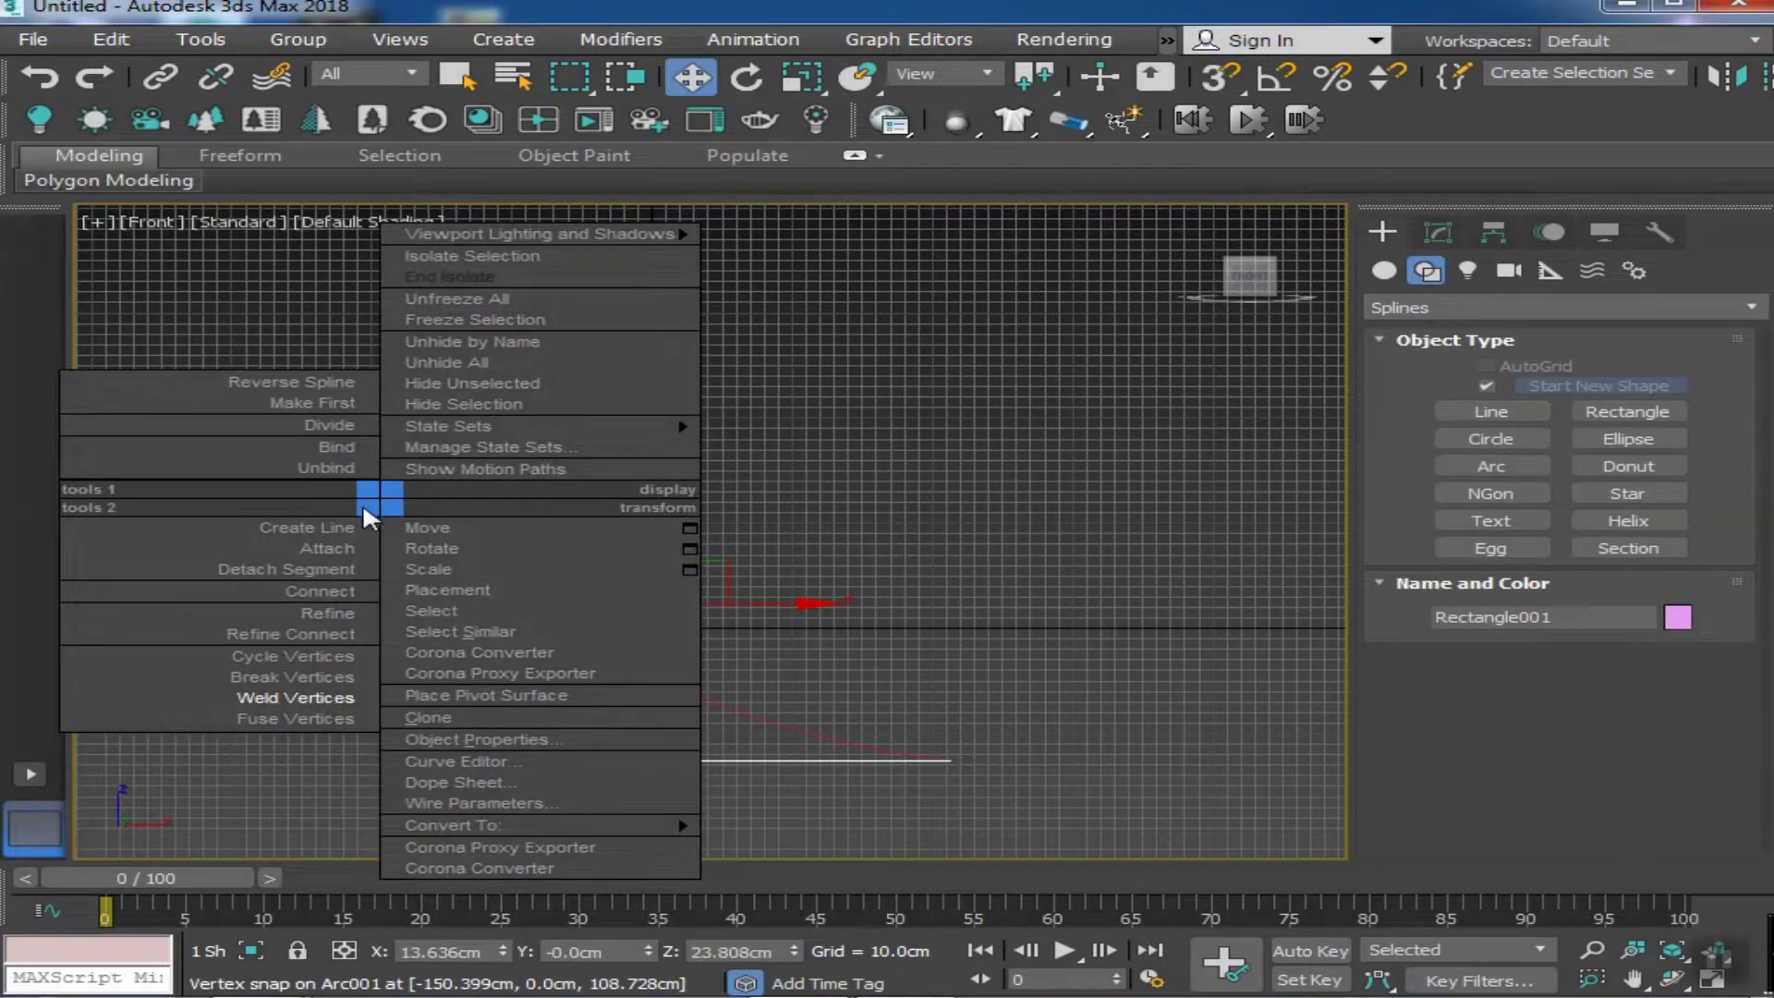
{"action": "left_click", "coordinate": [326, 553]}
{"action": "left_click", "coordinate": [463, 536]}
Select all the spline's vertices and weld the overlapping ones together
{"action": "key", "text": "1"}
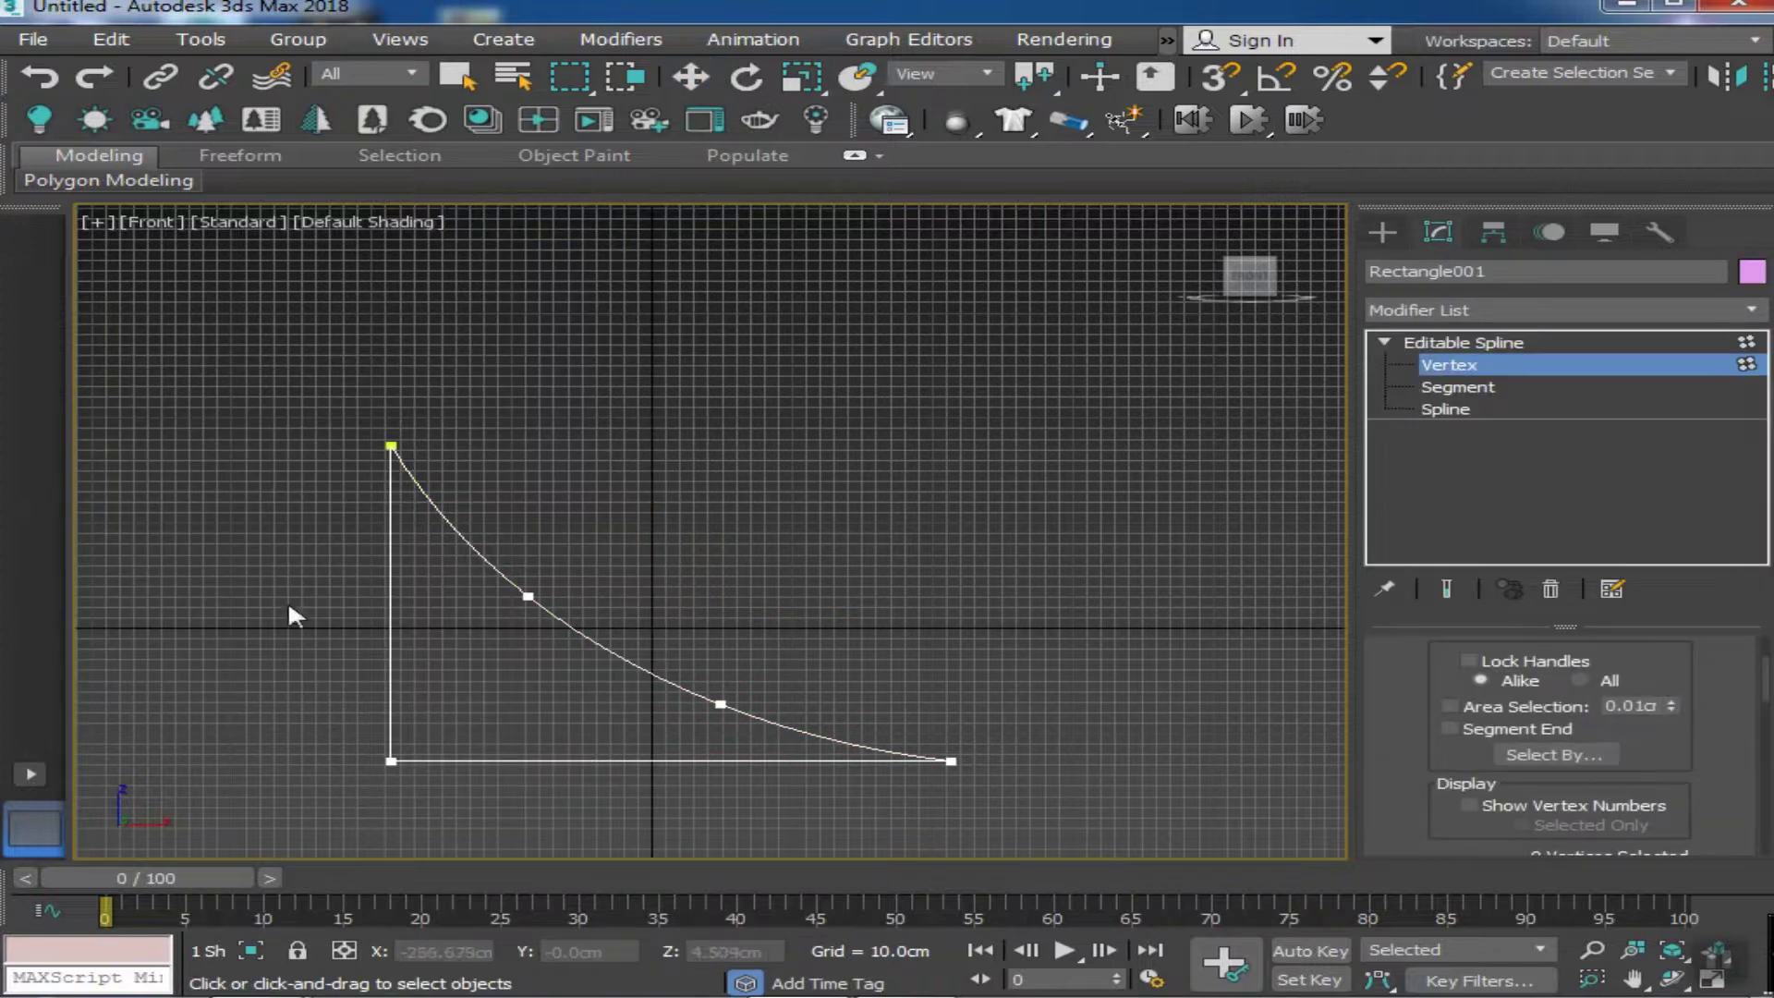
{"action": "scroll", "coordinate": [1073, 504], "scroll_direction": "down", "scroll_amount": 5}
{"action": "key", "text": "w"}
{"action": "middle_click_drag", "start_coordinate": [857, 488], "coordinate": [730, 541]}
{"action": "key", "text": "ctrl+a"}
{"action": "scroll", "coordinate": [1460, 683], "scroll_direction": "down", "scroll_amount": 5}
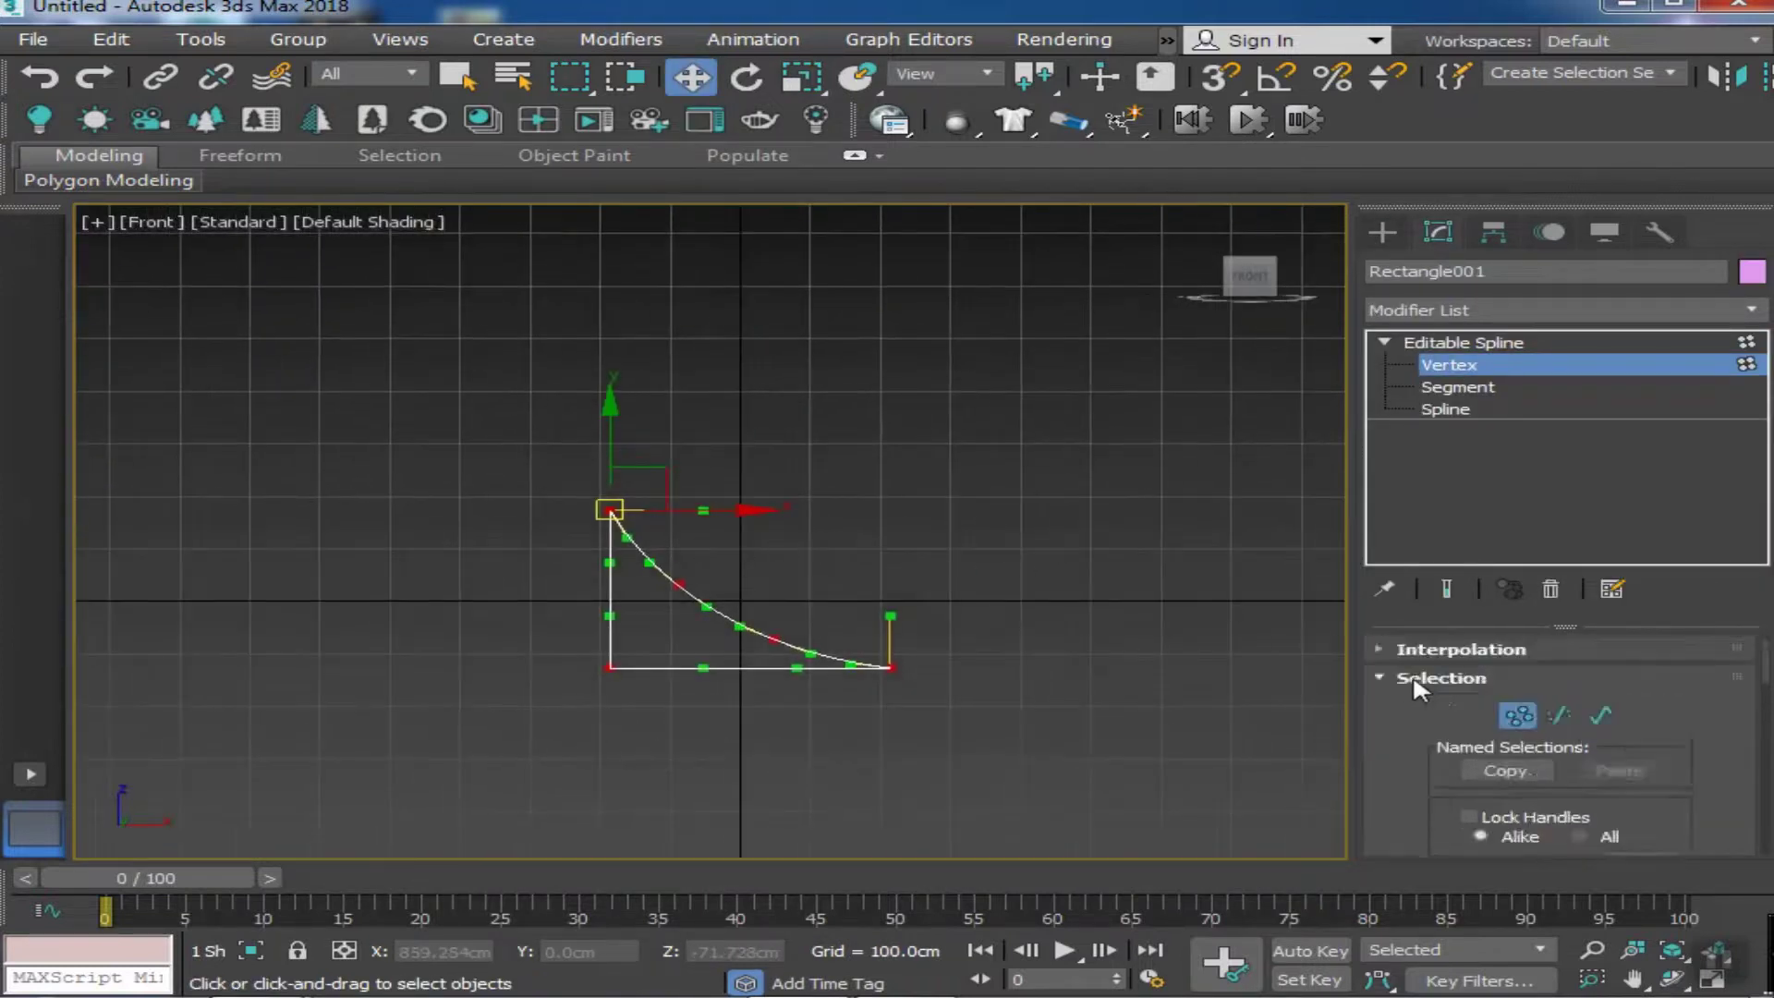
{"action": "scroll", "coordinate": [1464, 684], "scroll_direction": "down", "scroll_amount": 5}
{"action": "left_click", "coordinate": [1522, 748]}
{"action": "scroll", "coordinate": [928, 711], "scroll_direction": "up", "scroll_amount": 2}
{"action": "left_click", "coordinate": [1647, 341]}
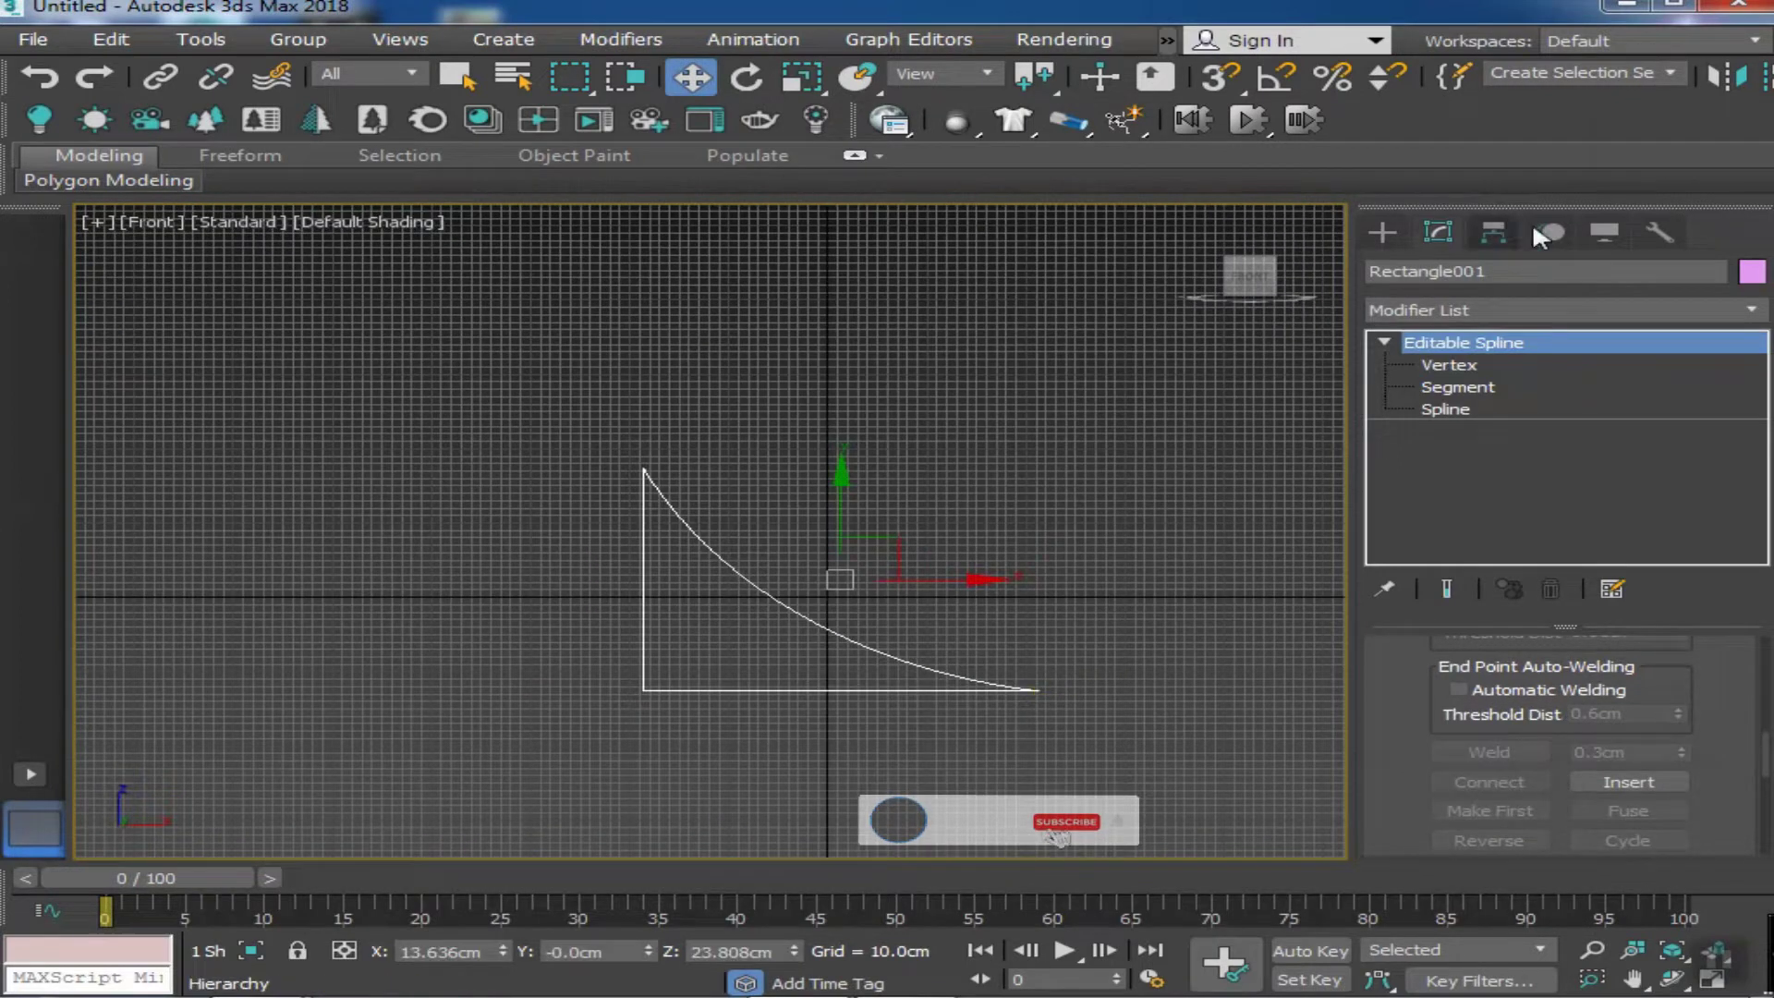
With Affect Pivot Only and vertex snap, move the pivot to the bottom-left corner vertex
{"action": "left_click", "coordinate": [1508, 227]}
{"action": "left_click", "coordinate": [1560, 413]}
{"action": "left_click", "coordinate": [1383, 232]}
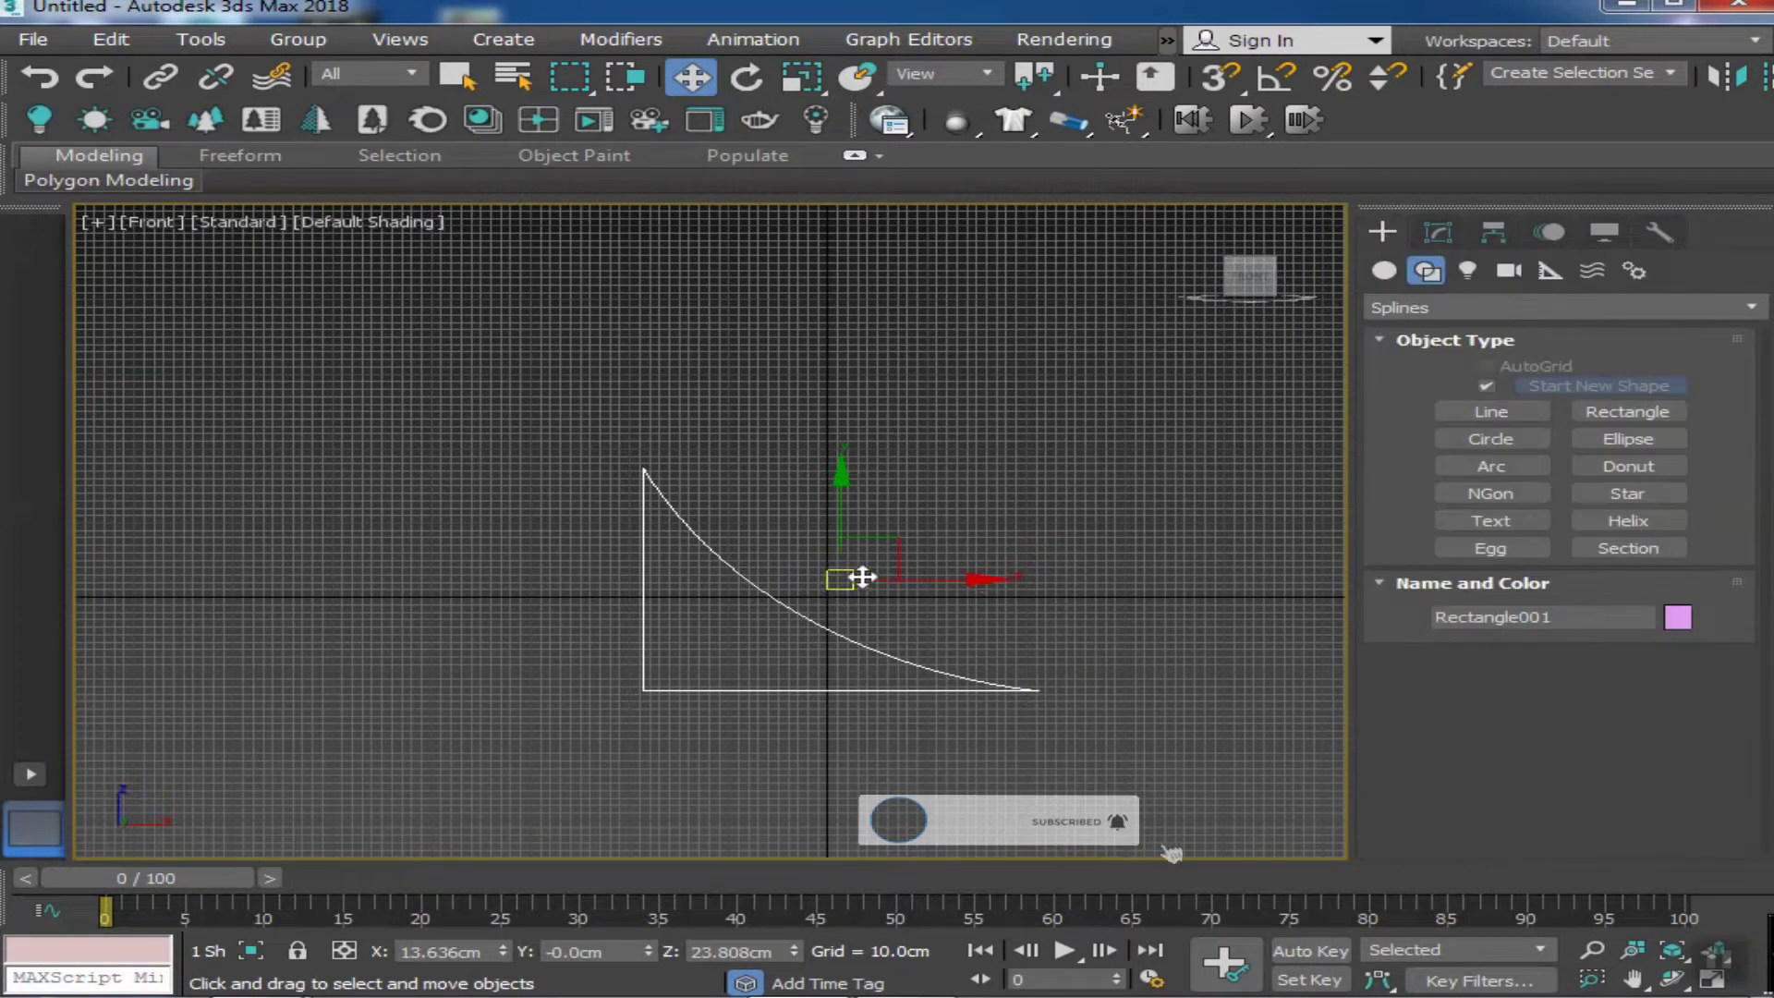
{"action": "left_click", "coordinate": [1490, 232]}
{"action": "left_click", "coordinate": [1560, 409]}
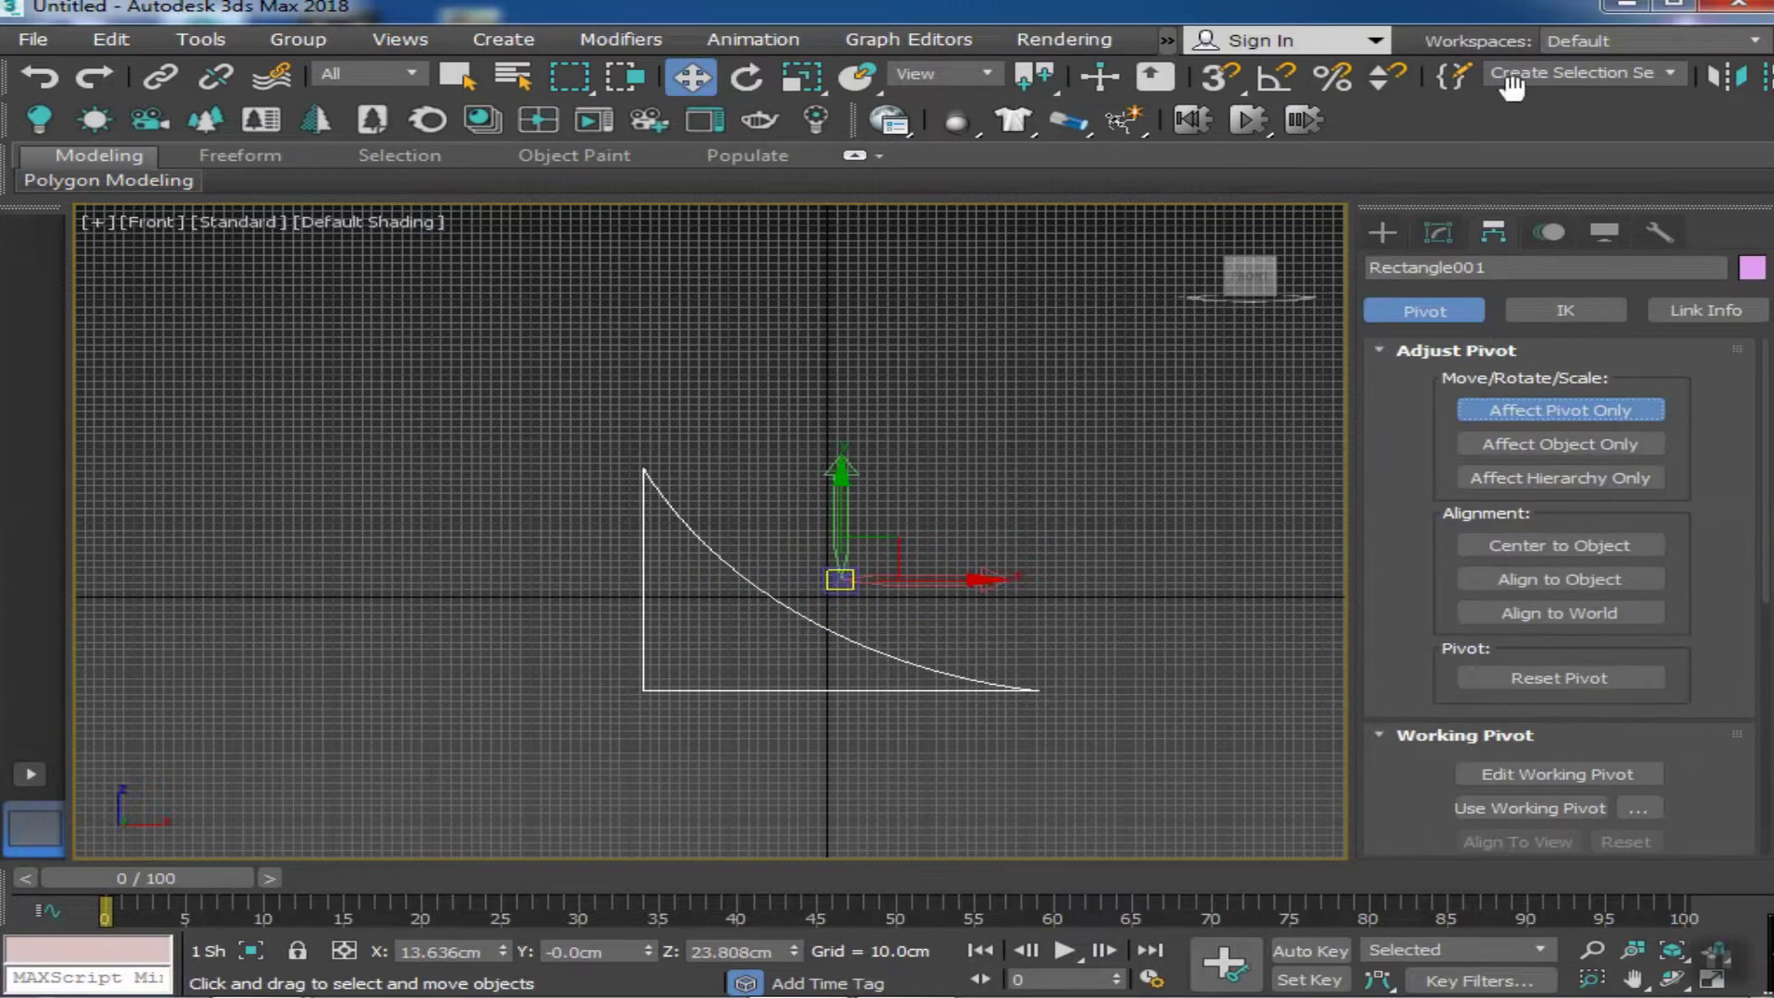
{"action": "left_click", "coordinate": [1221, 88]}
{"action": "left_click_drag", "start_coordinate": [840, 579], "coordinate": [644, 689]}
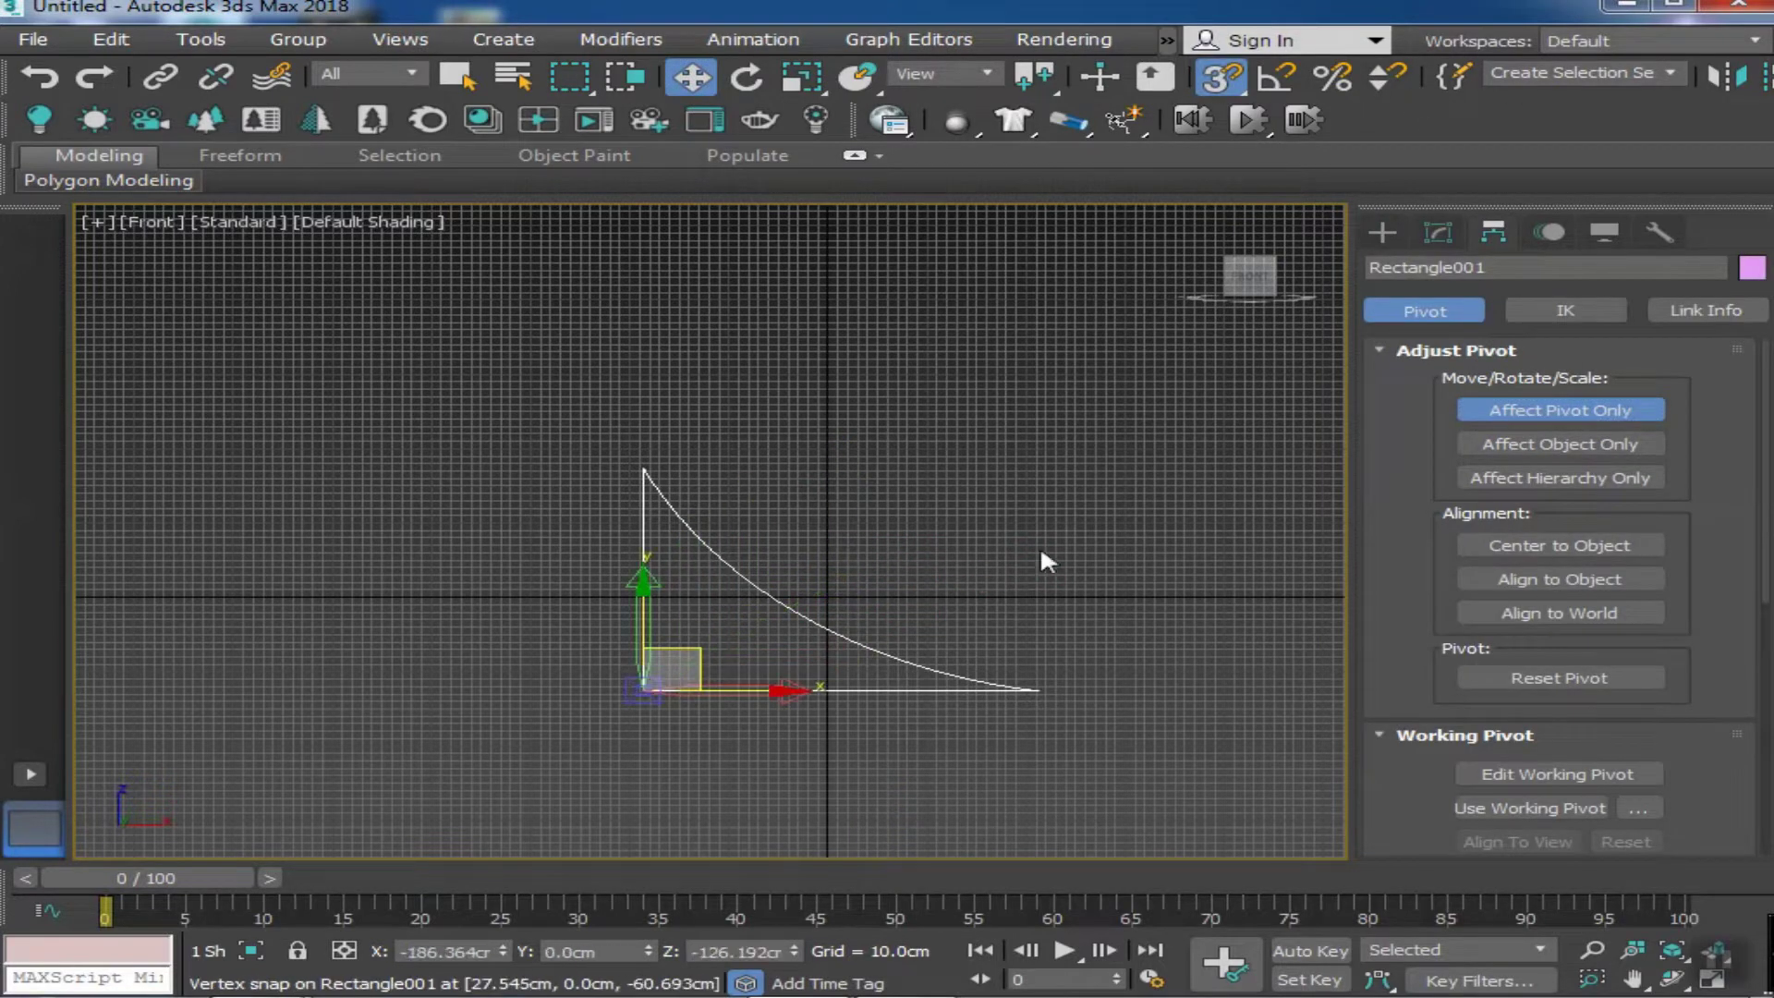
{"action": "left_click", "coordinate": [1543, 410]}
{"action": "left_click", "coordinate": [1437, 232]}
Apply a Lathe modifier to the profile, hide the grid and show Edged Faces
{"action": "left_click", "coordinate": [1563, 308]}
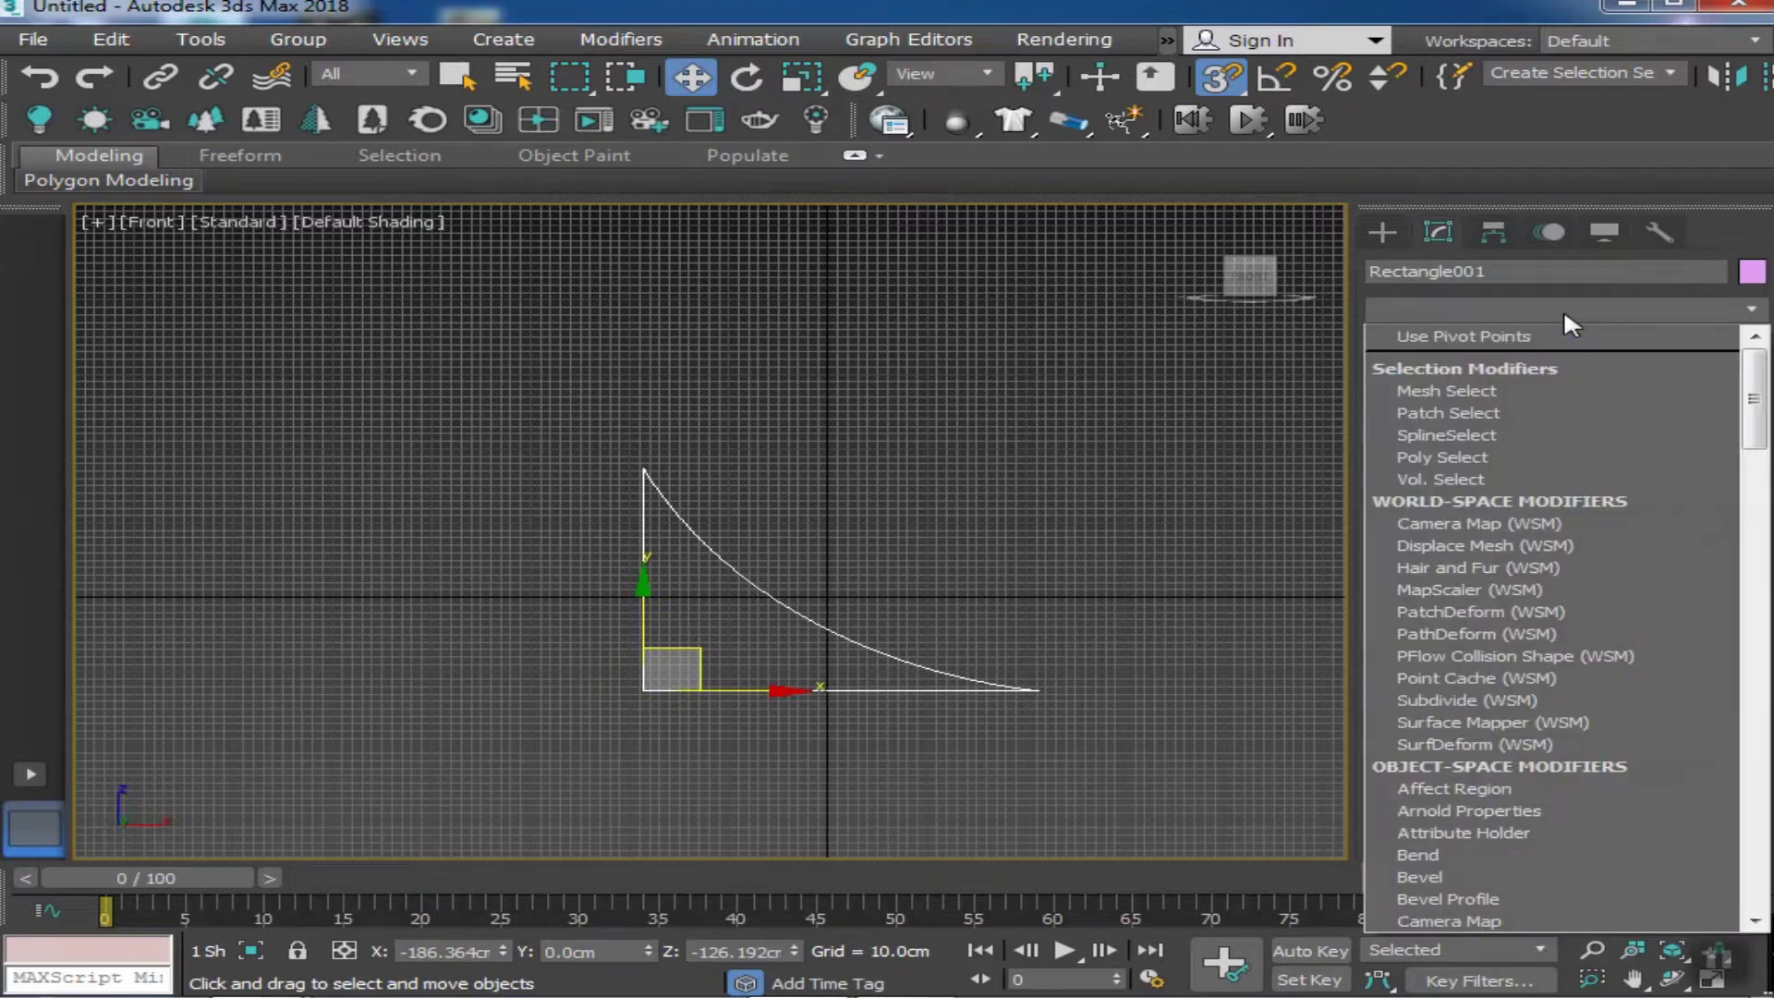
{"action": "type", "text": "l"}
{"action": "left_click", "coordinate": [1443, 329]}
{"action": "mouse_move", "coordinate": [985, 565]}
{"action": "middle_mouse_down", "text": "alt"}
{"action": "mouse_move", "coordinate": [644, 598]}
{"action": "mouse_move", "coordinate": [645, 484]}
{"action": "mouse_move", "coordinate": [835, 614]}
{"action": "middle_mouse_up", "text": "alt"}
{"action": "key", "text": "g"}
{"action": "key", "text": "F4"}
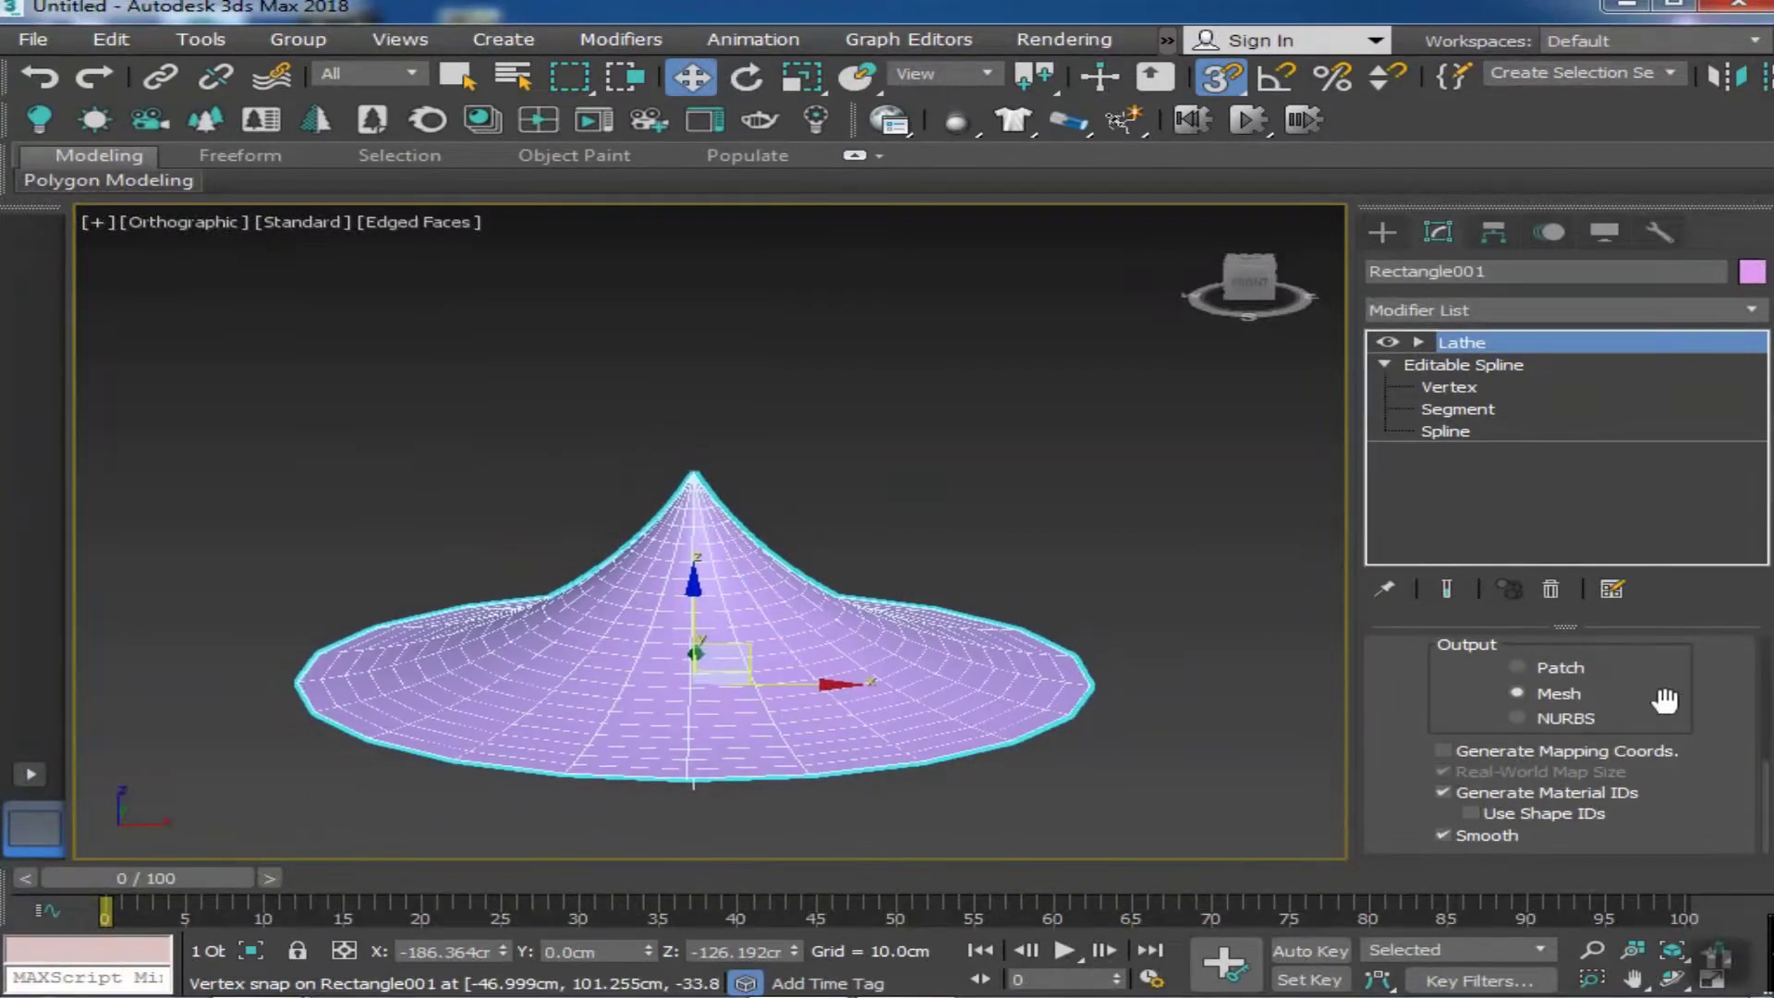
{"action": "scroll", "coordinate": [1684, 740], "scroll_direction": "down", "scroll_amount": 3}
Try the other Lathe Direction axes and Degrees values, keeping the original axis and 360°
{"action": "left_click", "coordinate": [1503, 784]}
{"action": "left_click", "coordinate": [1556, 785]}
{"action": "left_click", "coordinate": [1612, 784]}
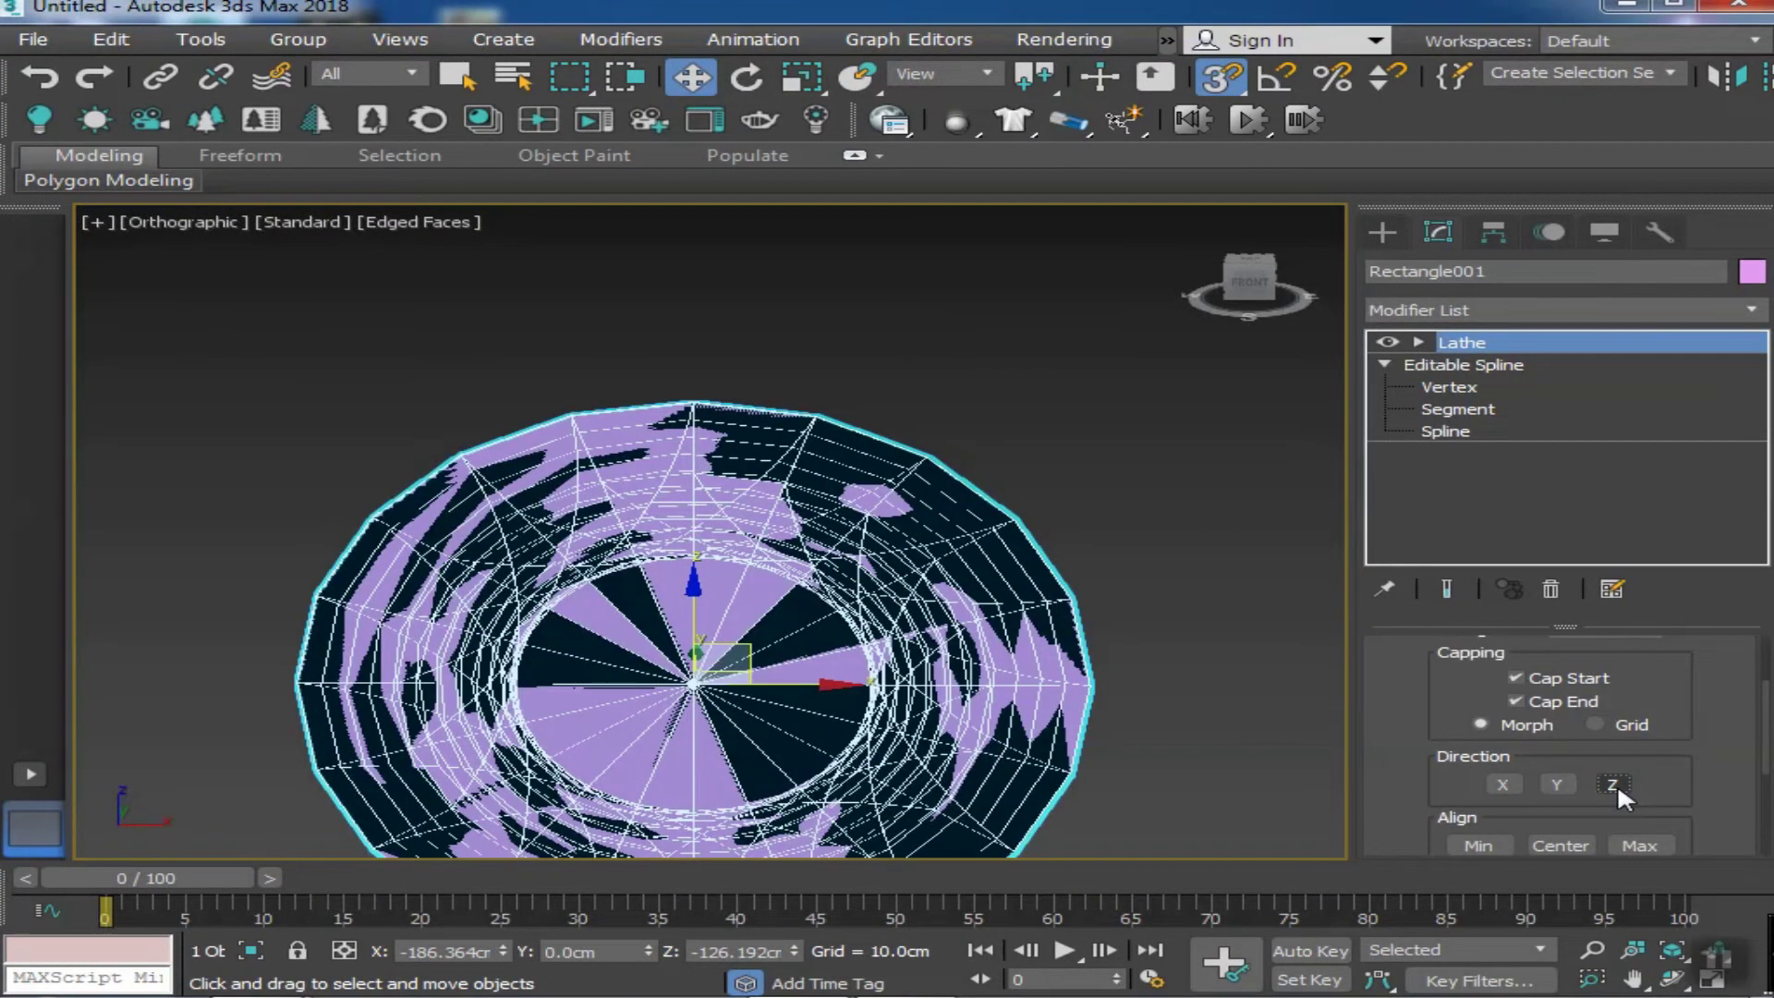
{"action": "left_click", "coordinate": [1556, 785]}
{"action": "scroll", "coordinate": [1706, 747], "scroll_direction": "up", "scroll_amount": 3}
{"action": "left_click_drag", "start_coordinate": [1651, 685], "coordinate": [1660, 689]}
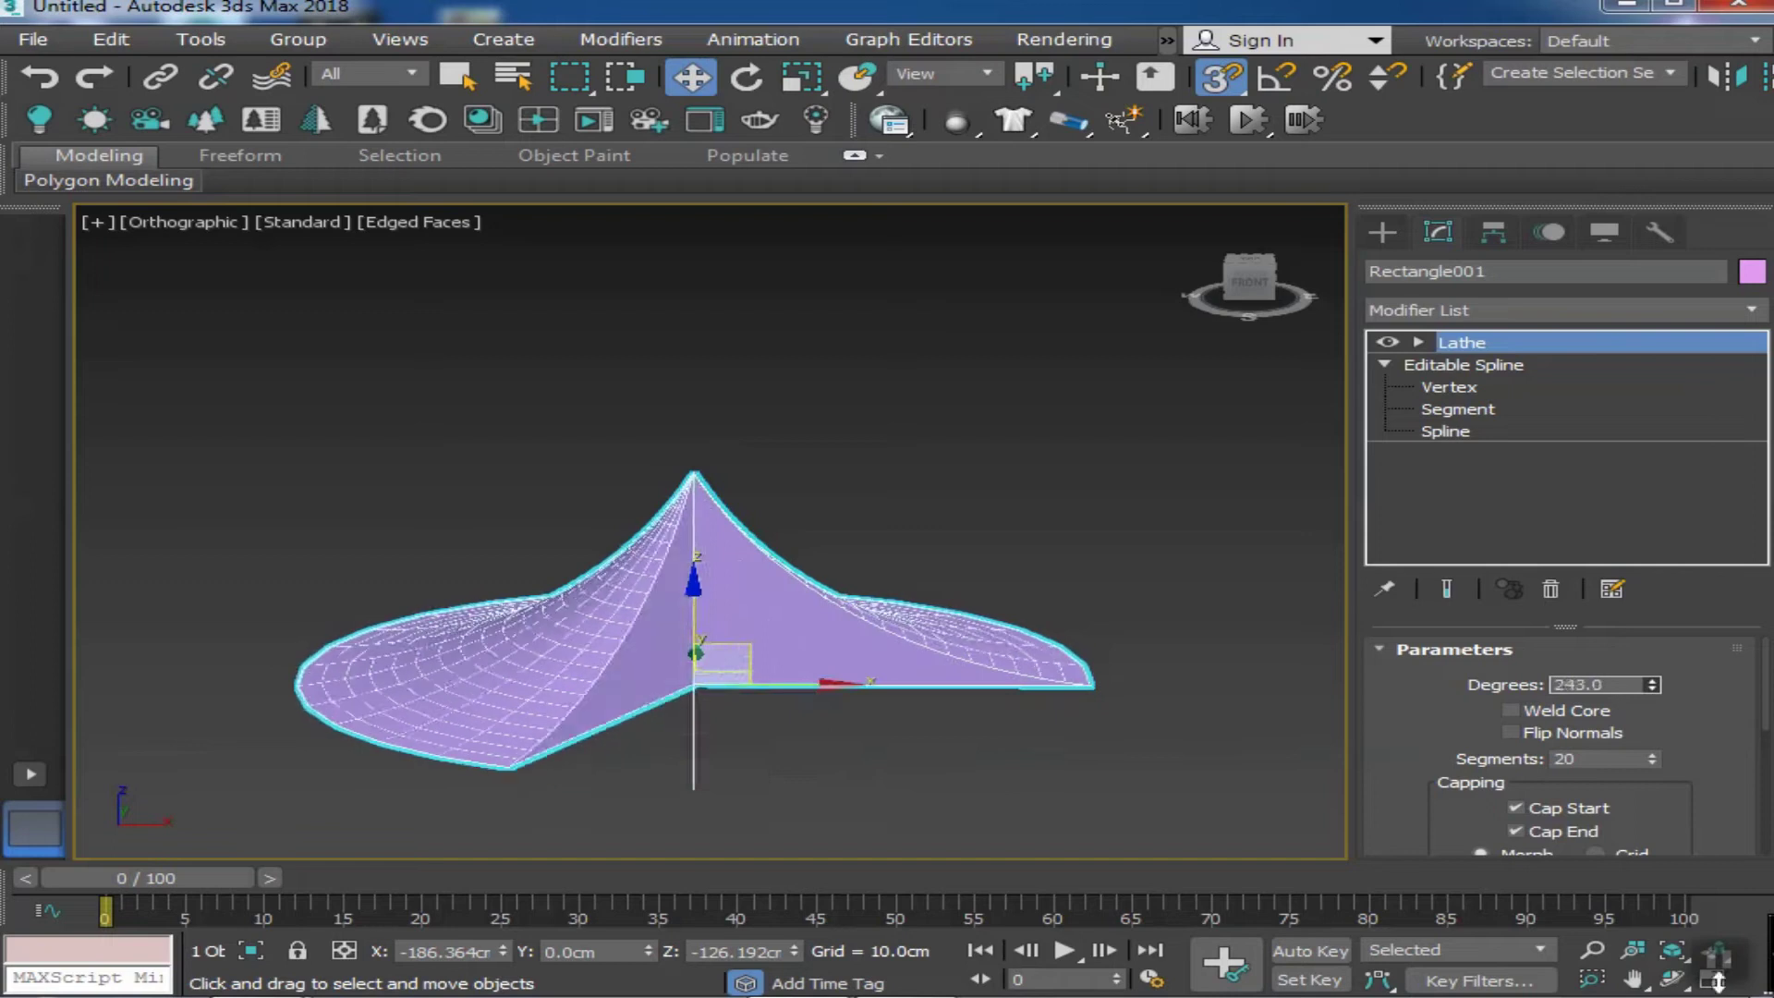
{"action": "scroll", "coordinate": [1656, 751], "scroll_direction": "down", "scroll_amount": 2}
{"action": "scroll", "coordinate": [1683, 786], "scroll_direction": "down", "scroll_amount": 3}
{"action": "scroll", "coordinate": [1684, 794], "scroll_direction": "down", "scroll_amount": 2}
{"action": "scroll", "coordinate": [1637, 793], "scroll_direction": "up", "scroll_amount": 1}
{"action": "left_click", "coordinate": [1429, 338]}
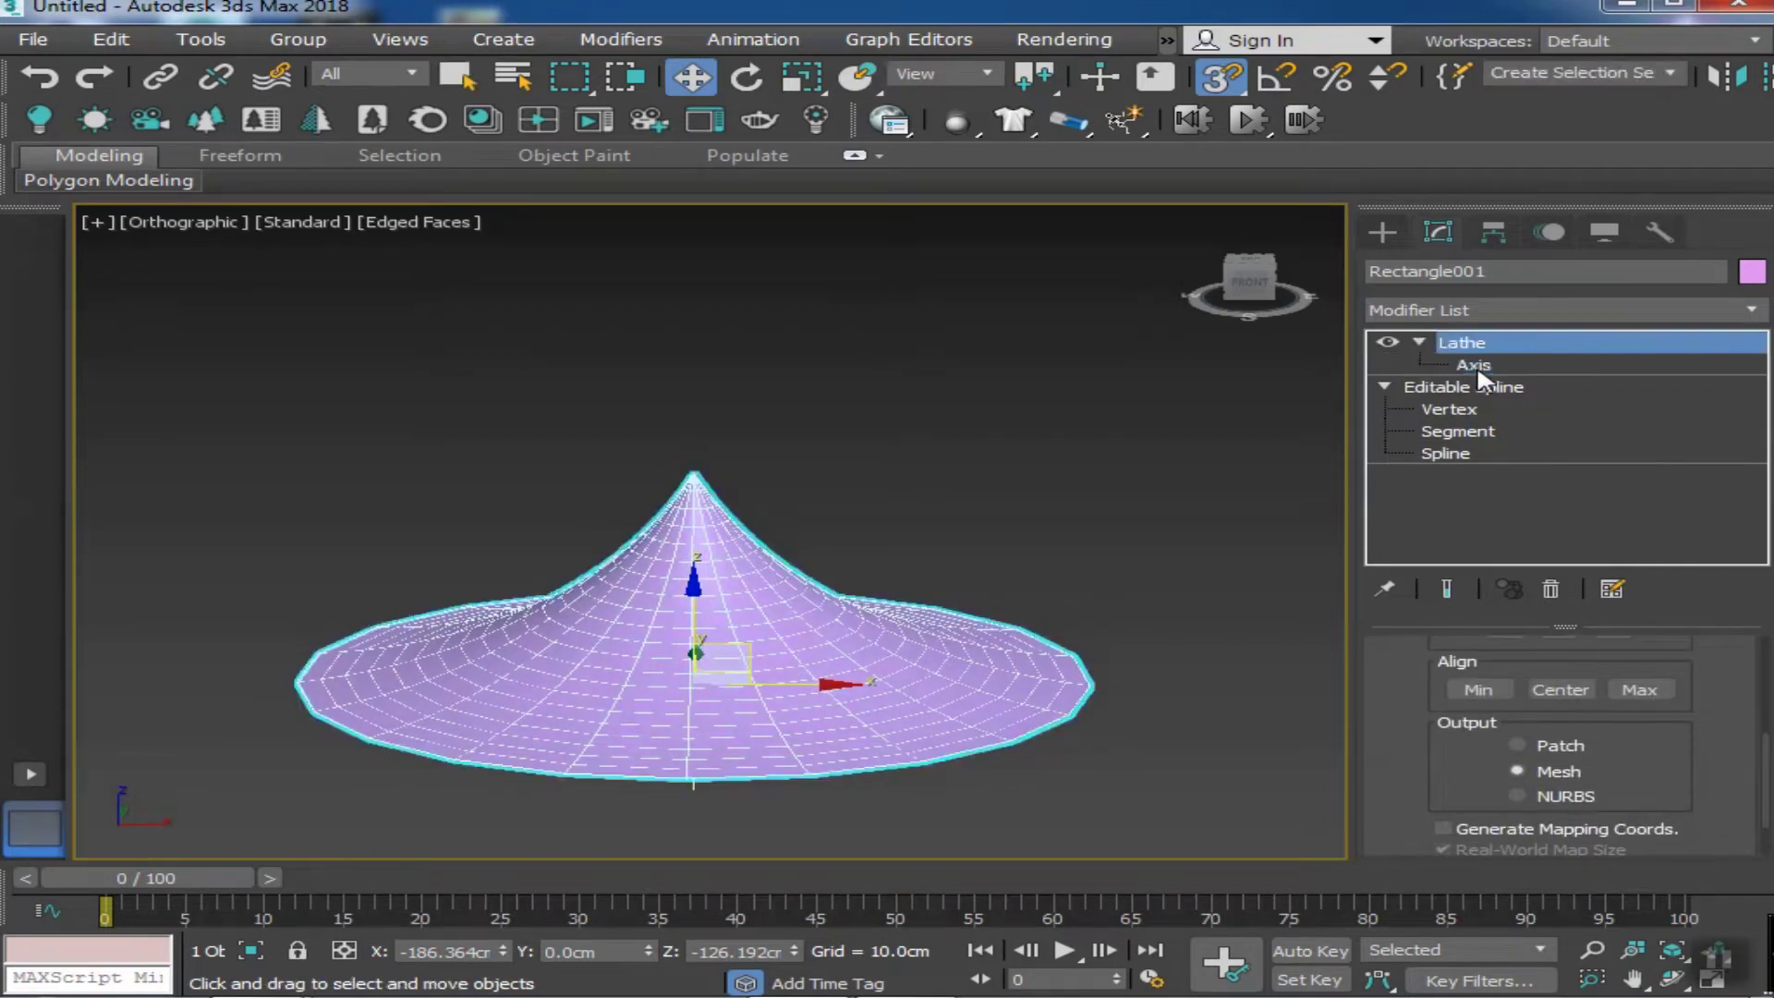
Drag the Lathe Axis sub-object sideways to open a hollow cylindrical neck above the brim
{"action": "left_click", "coordinate": [1474, 364]}
{"action": "middle_click_drag", "start_coordinate": [1047, 588], "coordinate": [998, 113], "text": "alt"}
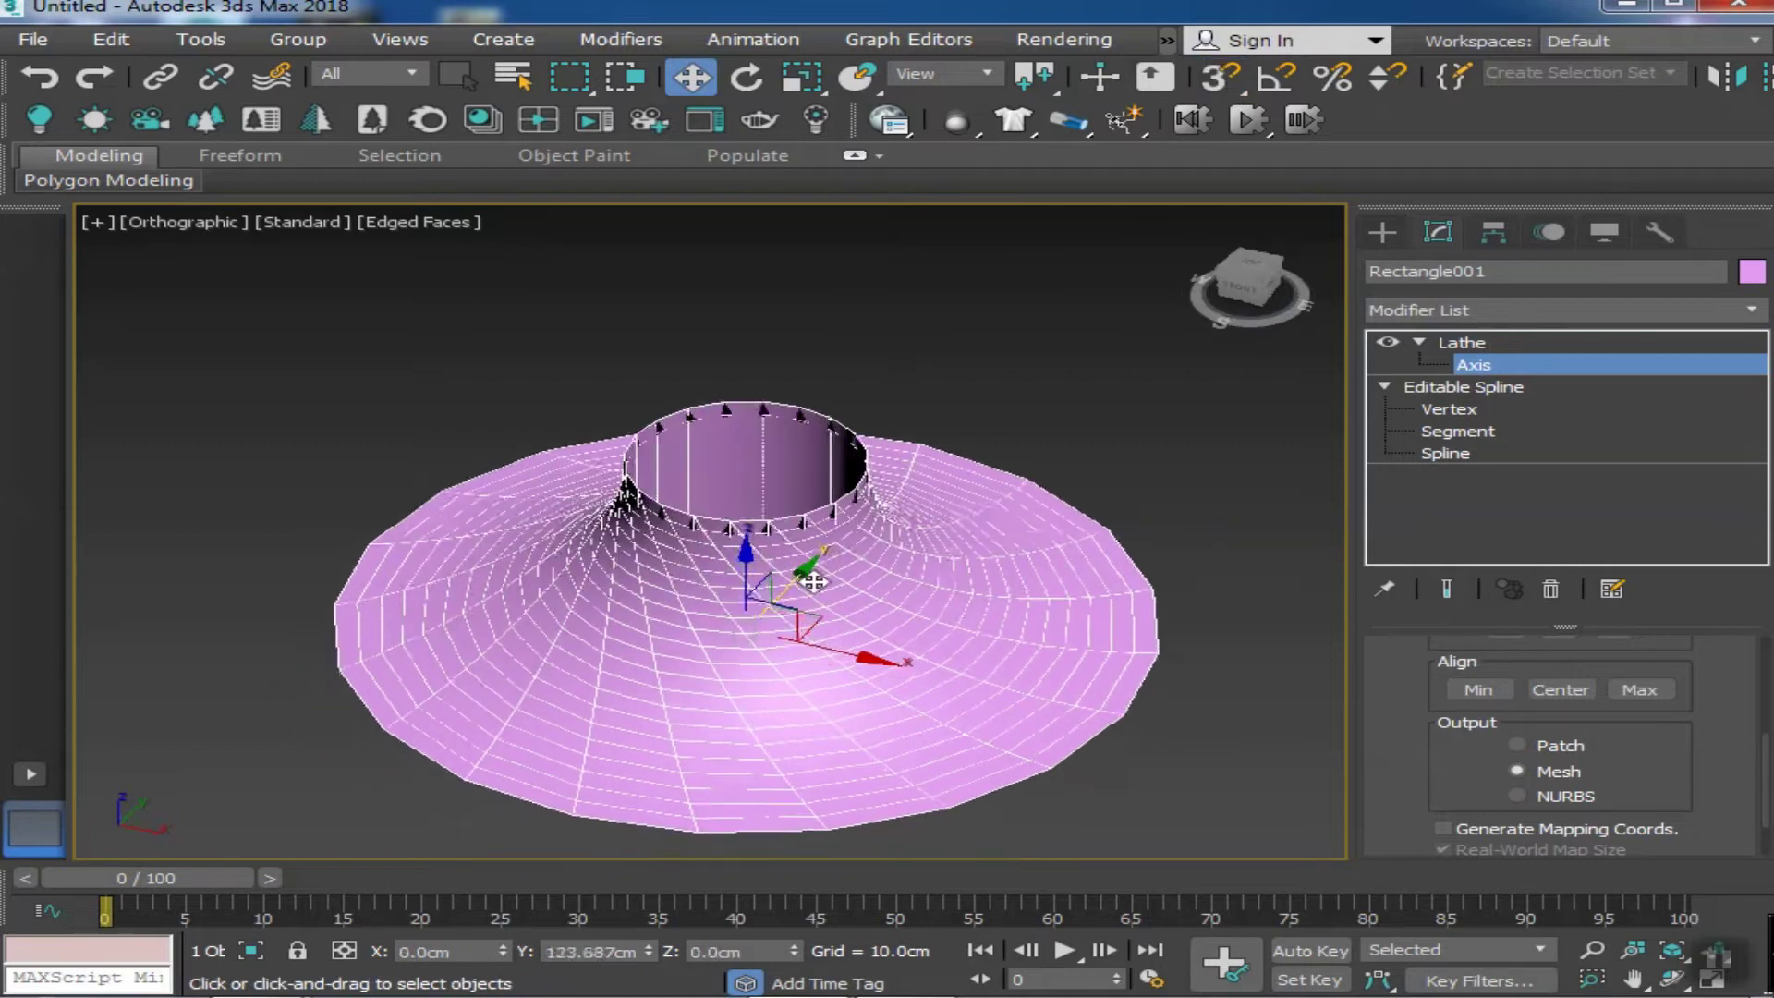
{"action": "mouse_move", "coordinate": [740, 631]}
{"action": "left_mouse_down"}
{"action": "mouse_move", "coordinate": [760, 659]}
{"action": "mouse_move", "coordinate": [626, 693]}
{"action": "mouse_move", "coordinate": [574, 673]}
{"action": "mouse_move", "coordinate": [716, 575]}
{"action": "left_mouse_up"}
{"action": "mouse_move", "coordinate": [716, 574]}
{"action": "middle_mouse_down", "text": "alt"}
{"action": "mouse_move", "coordinate": [866, 535]}
{"action": "mouse_move", "coordinate": [1162, 363]}
{"action": "middle_mouse_up", "text": "alt"}
{"action": "left_click", "coordinate": [1163, 363]}
Start a Line with snapping on and place its first points on the shade's surface
{"action": "left_click", "coordinate": [1383, 232]}
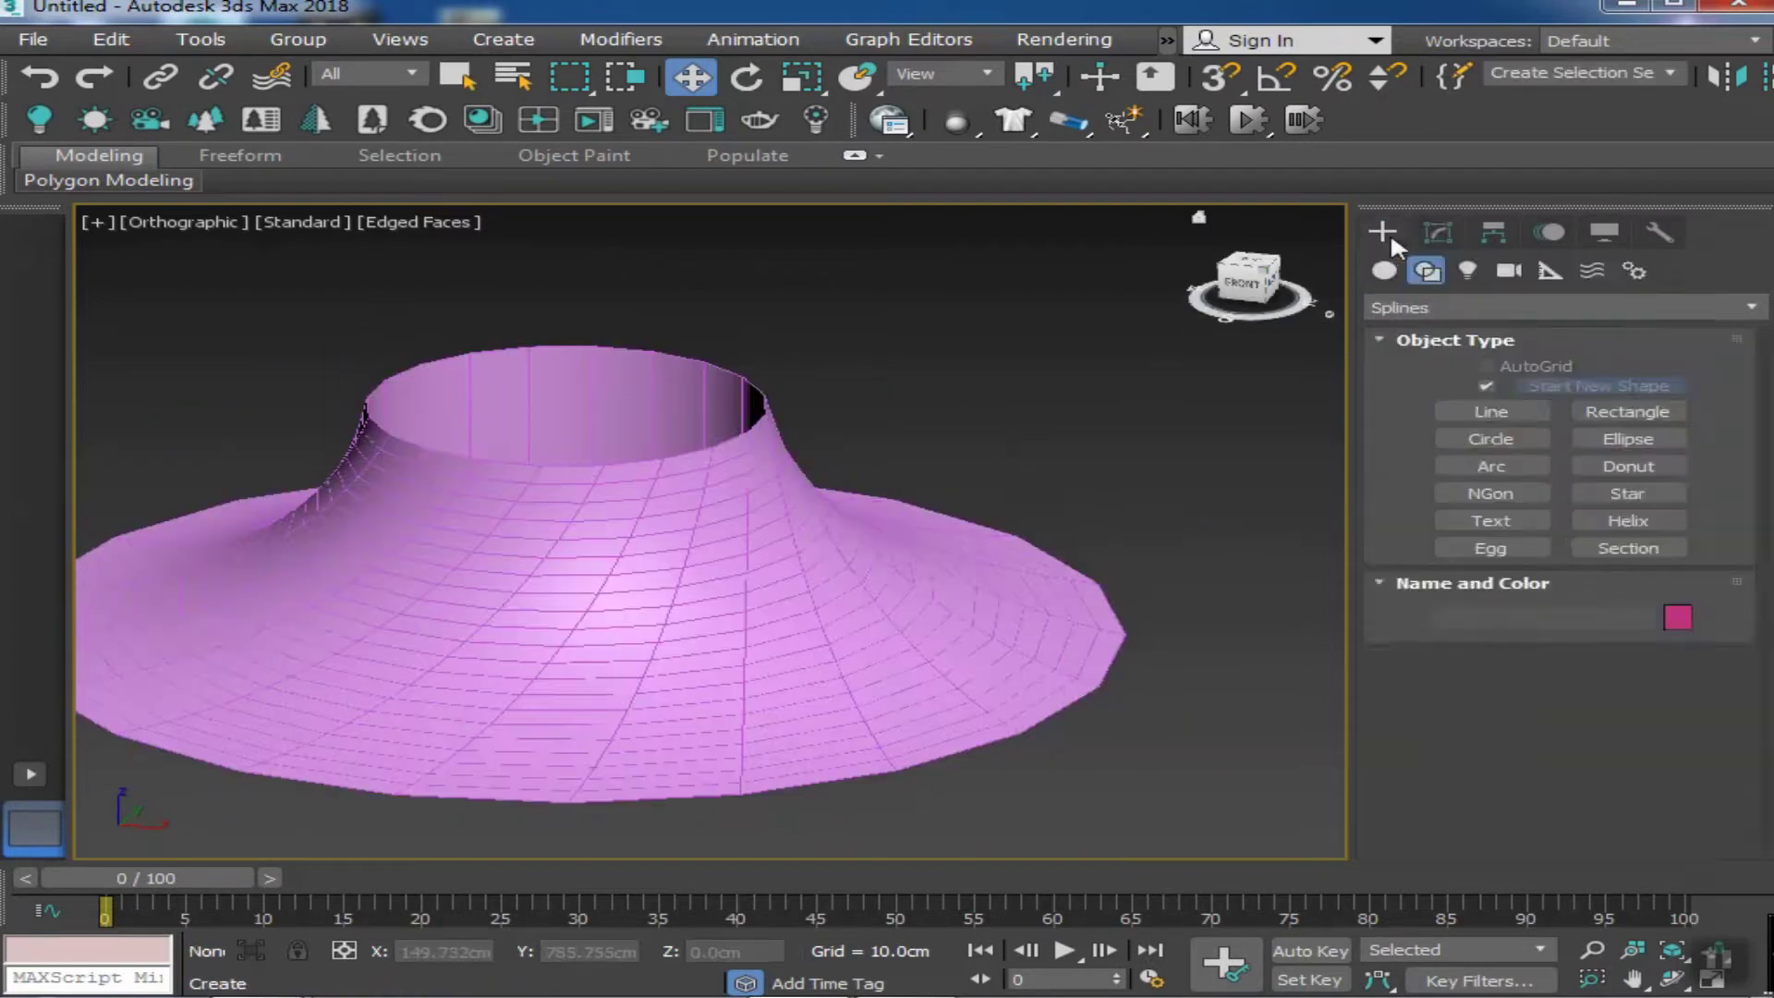
{"action": "left_click", "coordinate": [1491, 411]}
{"action": "key", "text": "s"}
{"action": "scroll", "coordinate": [626, 415], "scroll_direction": "up", "scroll_amount": 3}
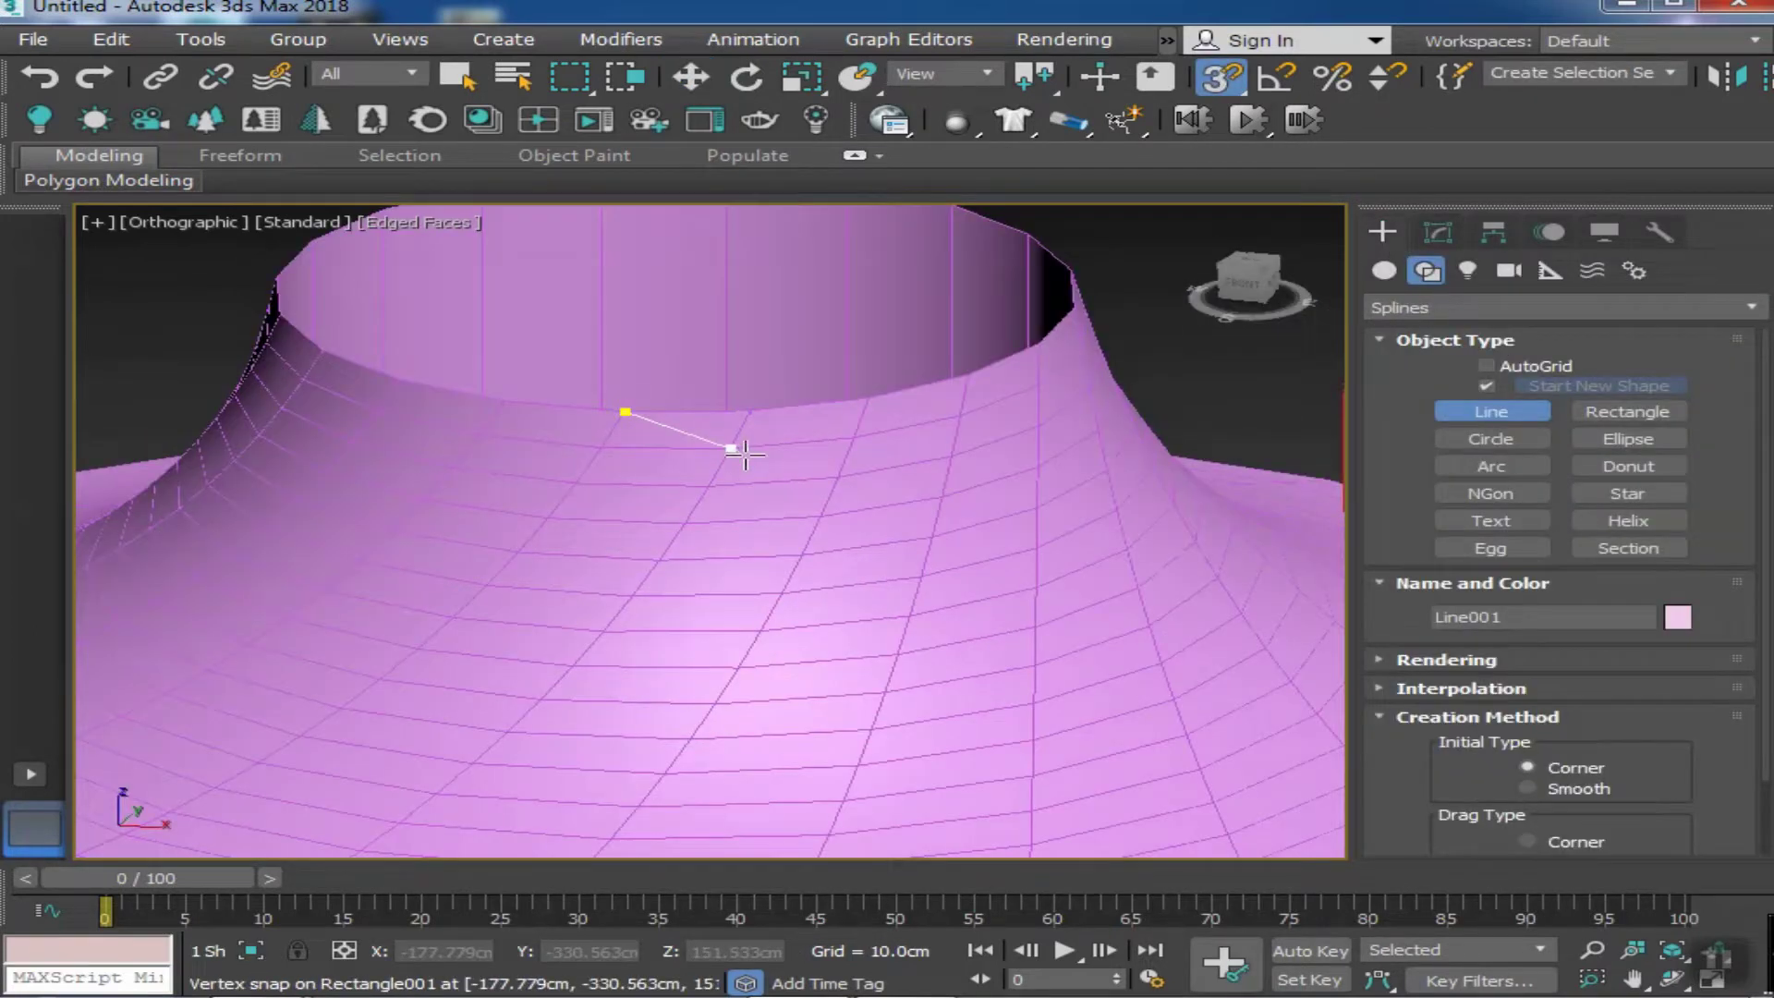
{"action": "mouse_move", "coordinate": [1108, 511]}
{"action": "middle_mouse_down", "text": "alt"}
{"action": "mouse_move", "coordinate": [951, 562]}
{"action": "mouse_move", "coordinate": [982, 601]}
{"action": "mouse_move", "coordinate": [947, 570]}
{"action": "middle_mouse_up", "text": "alt"}
{"action": "middle_click_drag", "start_coordinate": [1220, 605], "coordinate": [1114, 668], "text": "alt"}
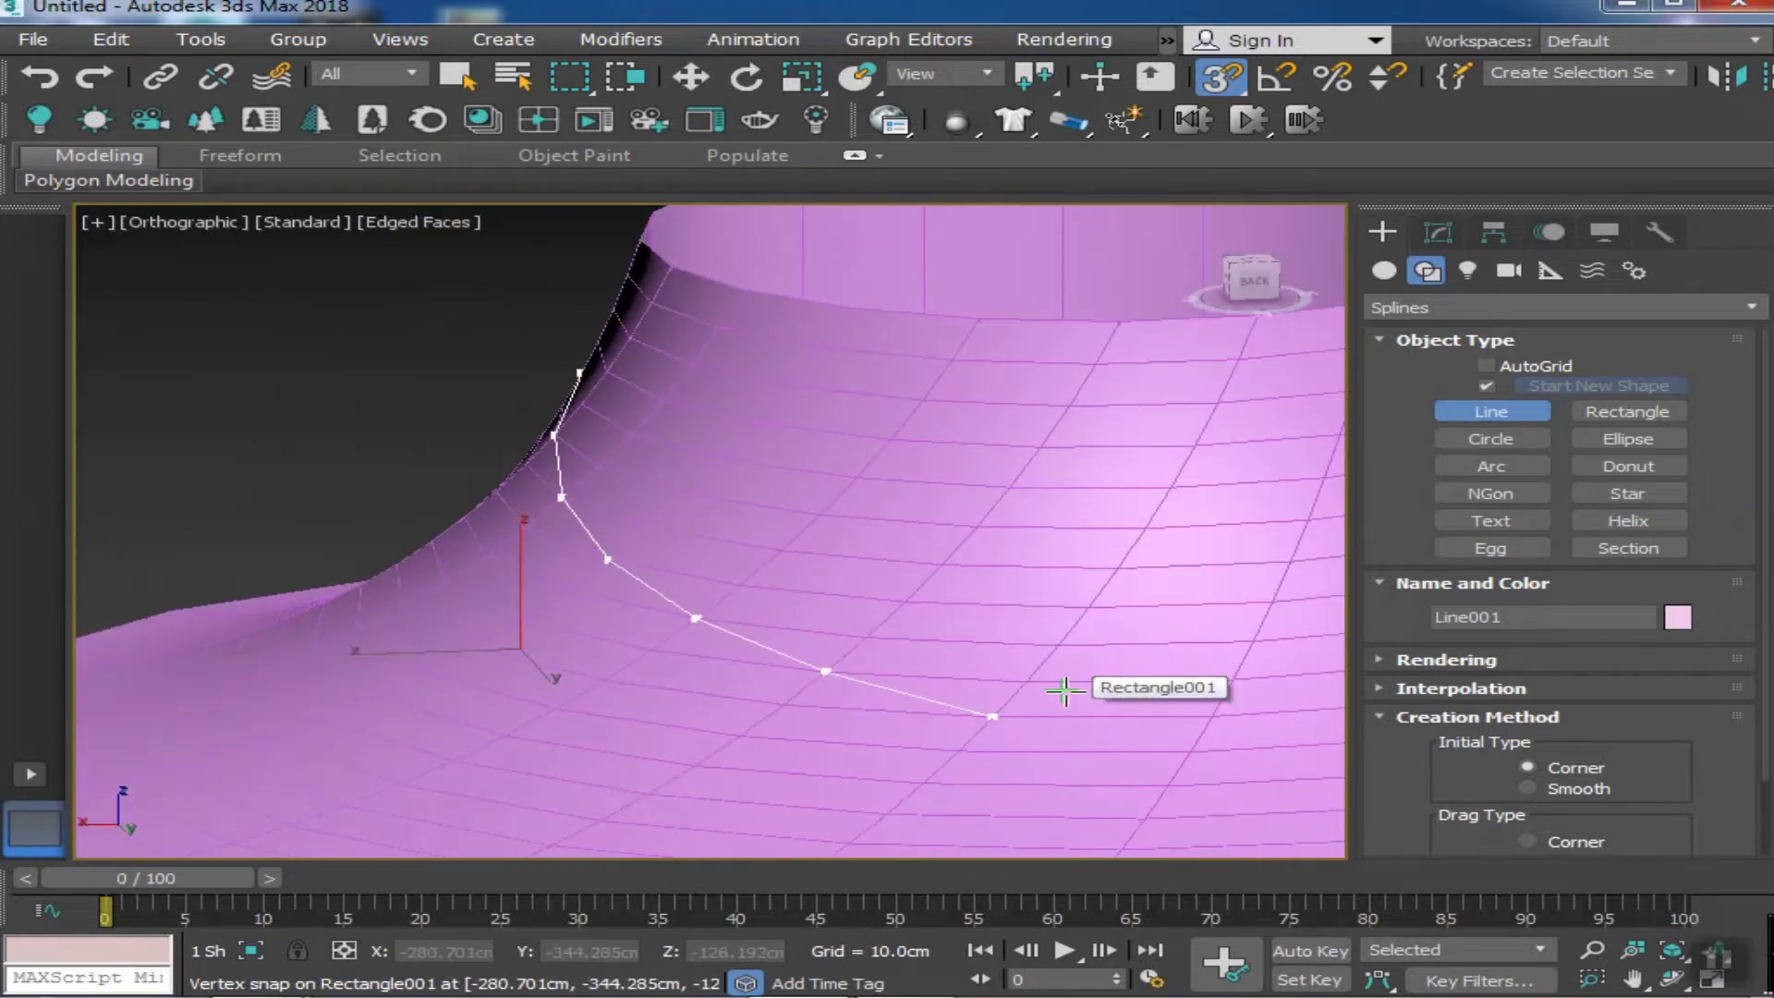
{"action": "left_click", "coordinate": [1190, 750]}
{"action": "key", "text": "i"}
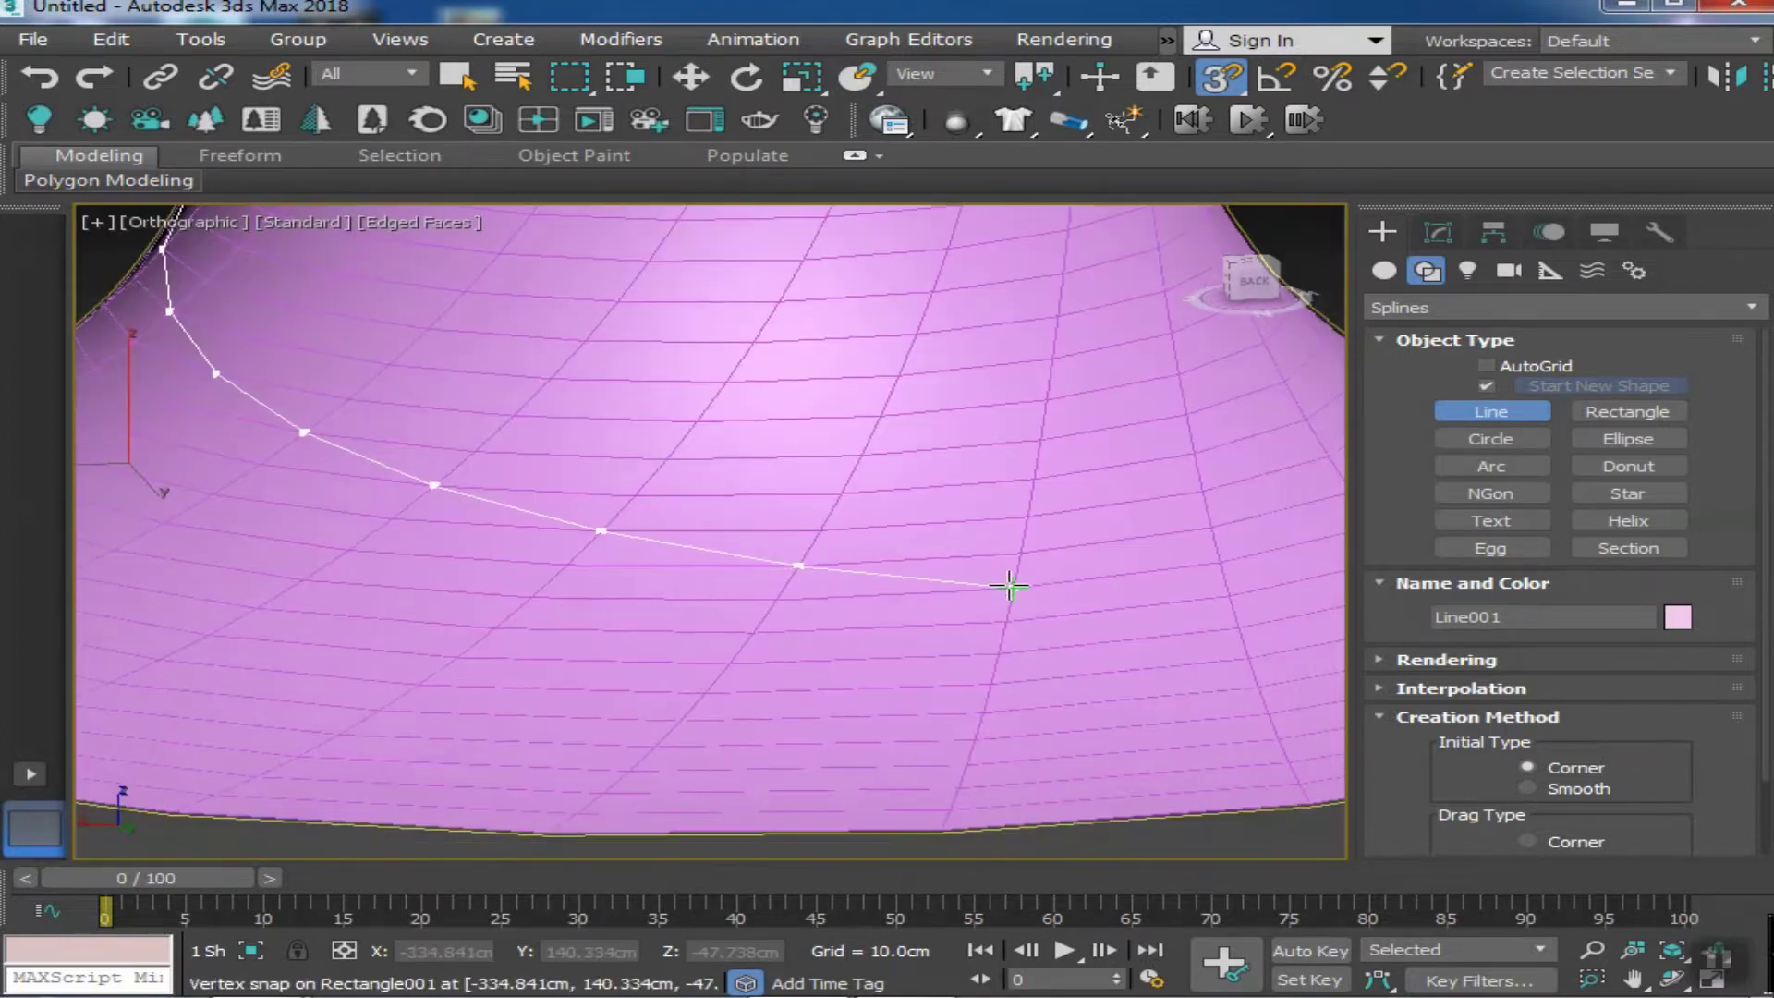
Continue the line down to the shade's bottom edge, end it, and recentre the view
{"action": "mouse_move", "coordinate": [1210, 628]}
{"action": "middle_mouse_down", "text": "alt"}
{"action": "mouse_move", "coordinate": [1106, 570]}
{"action": "mouse_move", "coordinate": [843, 683]}
{"action": "middle_mouse_up", "text": "alt"}
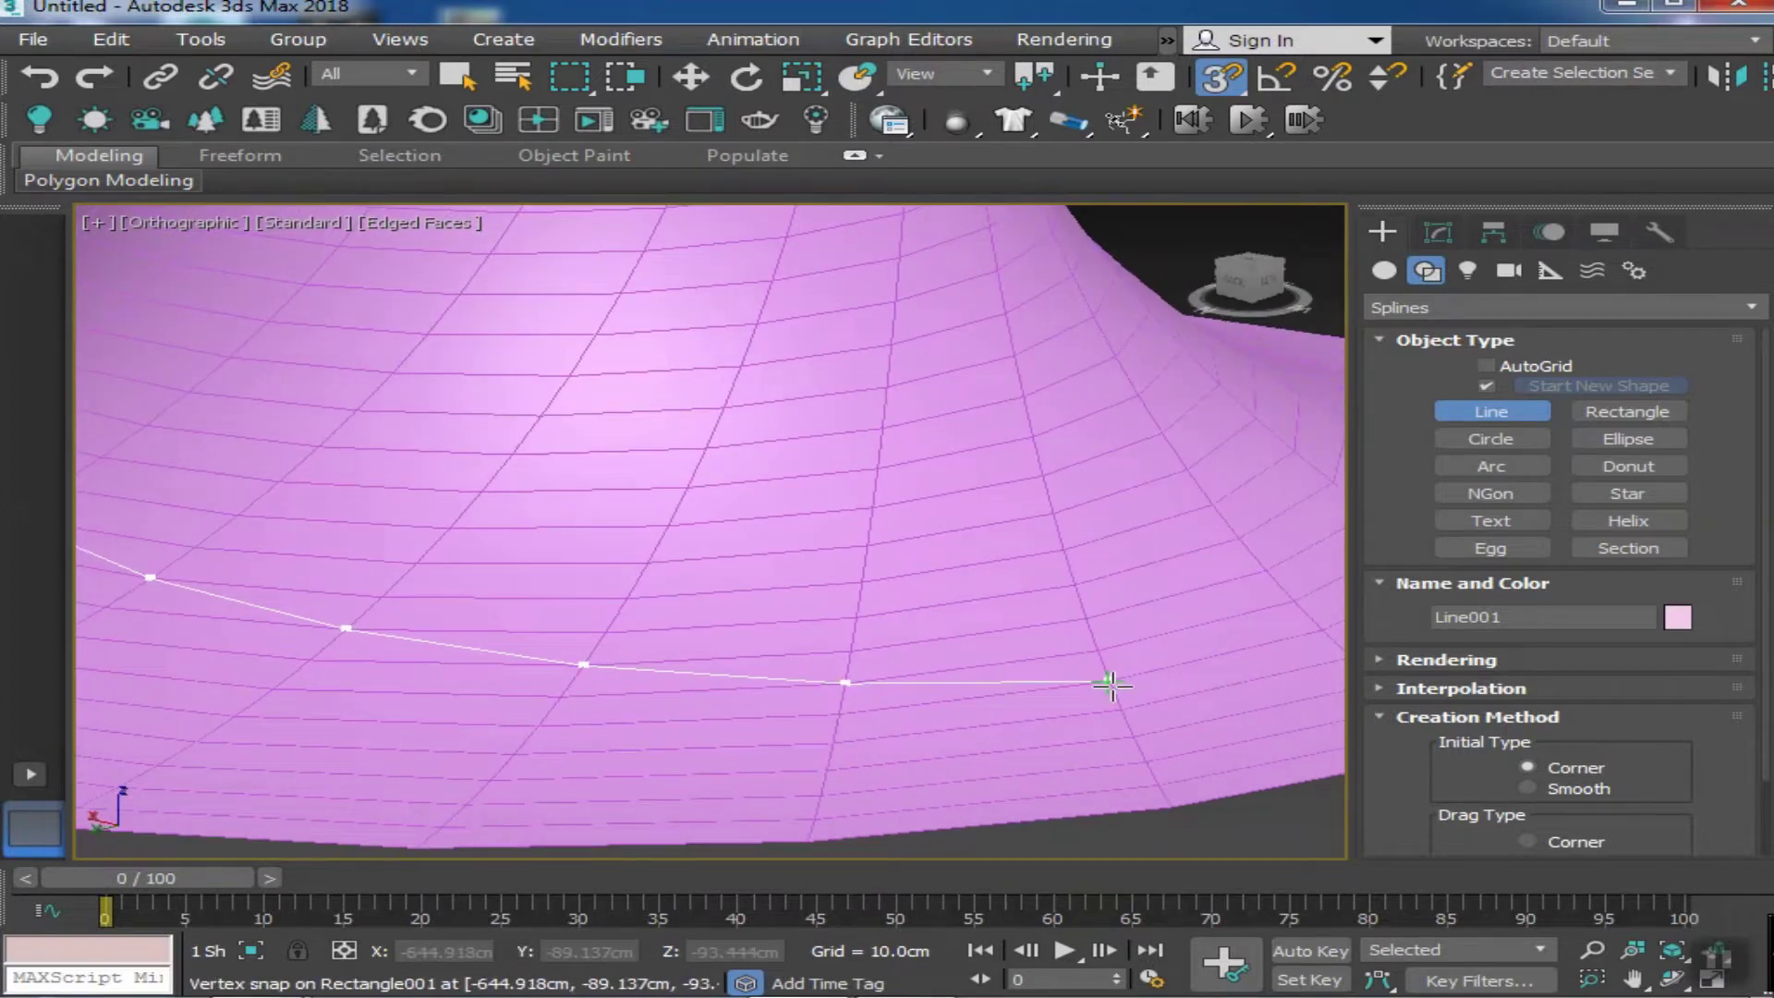
{"action": "middle_click_drag", "start_coordinate": [1111, 684], "coordinate": [931, 728], "text": "alt"}
{"action": "mouse_move", "coordinate": [1166, 749]}
{"action": "middle_mouse_down", "text": "alt"}
{"action": "mouse_move", "coordinate": [1122, 765]}
{"action": "mouse_move", "coordinate": [1047, 705]}
{"action": "mouse_move", "coordinate": [1082, 746]}
{"action": "middle_mouse_up", "text": "alt"}
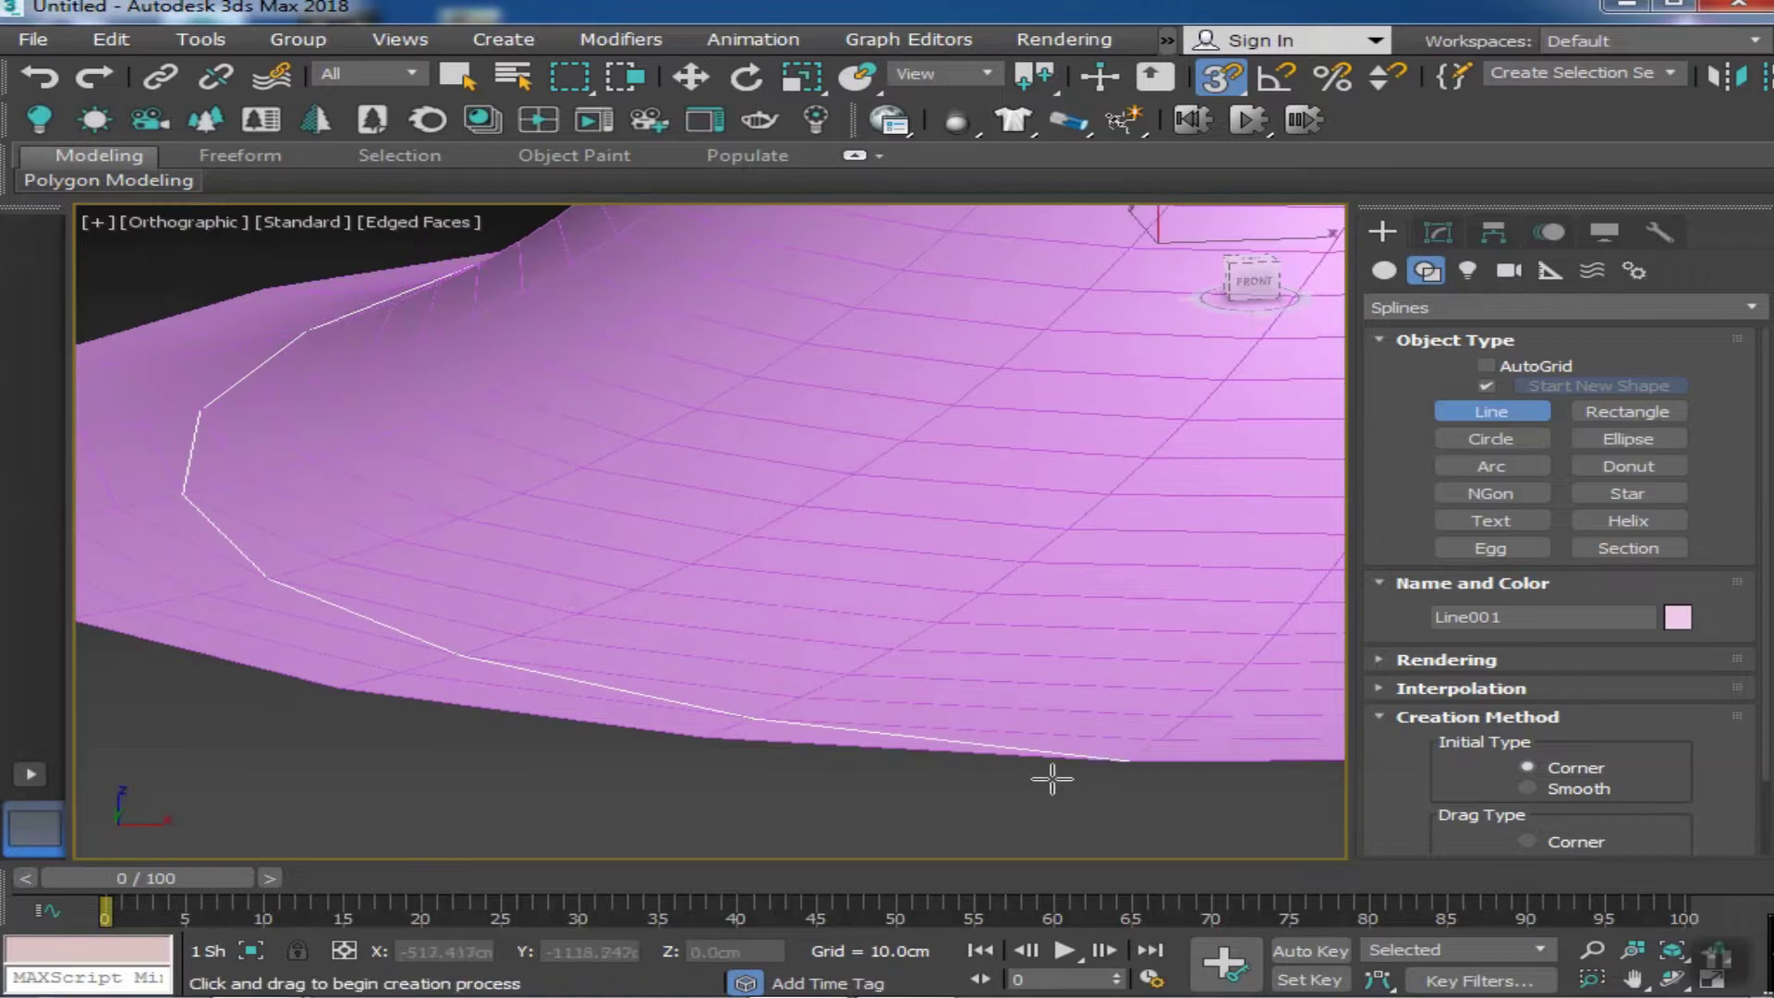
{"action": "right_click", "coordinate": [1052, 779]}
{"action": "key", "text": "w"}
{"action": "scroll", "coordinate": [998, 808], "scroll_direction": "down", "scroll_amount": 5}
{"action": "scroll", "coordinate": [680, 473], "scroll_direction": "down", "scroll_amount": 3}
{"action": "right_click", "coordinate": [511, 606]}
{"action": "mouse_move", "coordinate": [985, 679]}
{"action": "middle_mouse_down"}
{"action": "mouse_move", "coordinate": [1025, 647]}
{"action": "mouse_move", "coordinate": [808, 554]}
{"action": "middle_mouse_up"}
Centre the lampshade's pivot on the object using Affect Pivot Only
{"action": "left_click", "coordinate": [808, 554]}
{"action": "left_click", "coordinate": [1493, 231]}
{"action": "left_click", "coordinate": [1540, 413]}
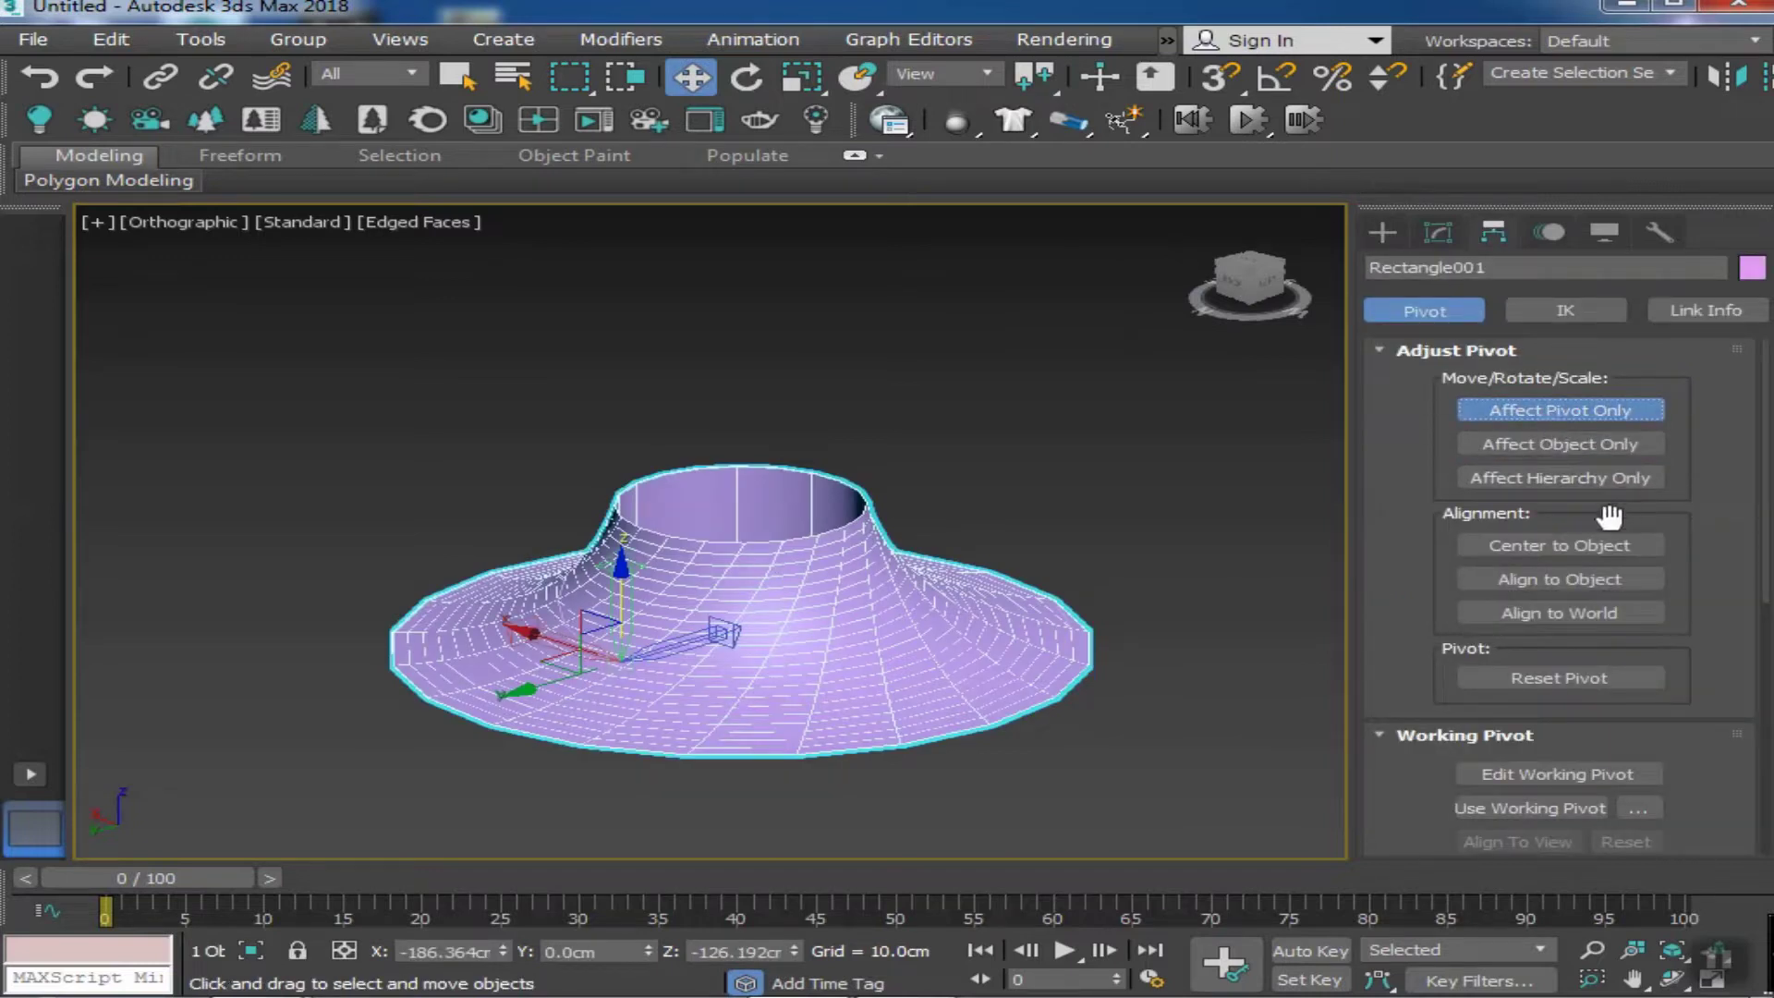
{"action": "left_click", "coordinate": [1560, 545]}
{"action": "left_click", "coordinate": [1382, 232]}
Align Line001 to the lampshade, matching Pivot Point to Pivot Point
{"action": "scroll", "coordinate": [574, 614], "scroll_direction": "up", "scroll_amount": 5}
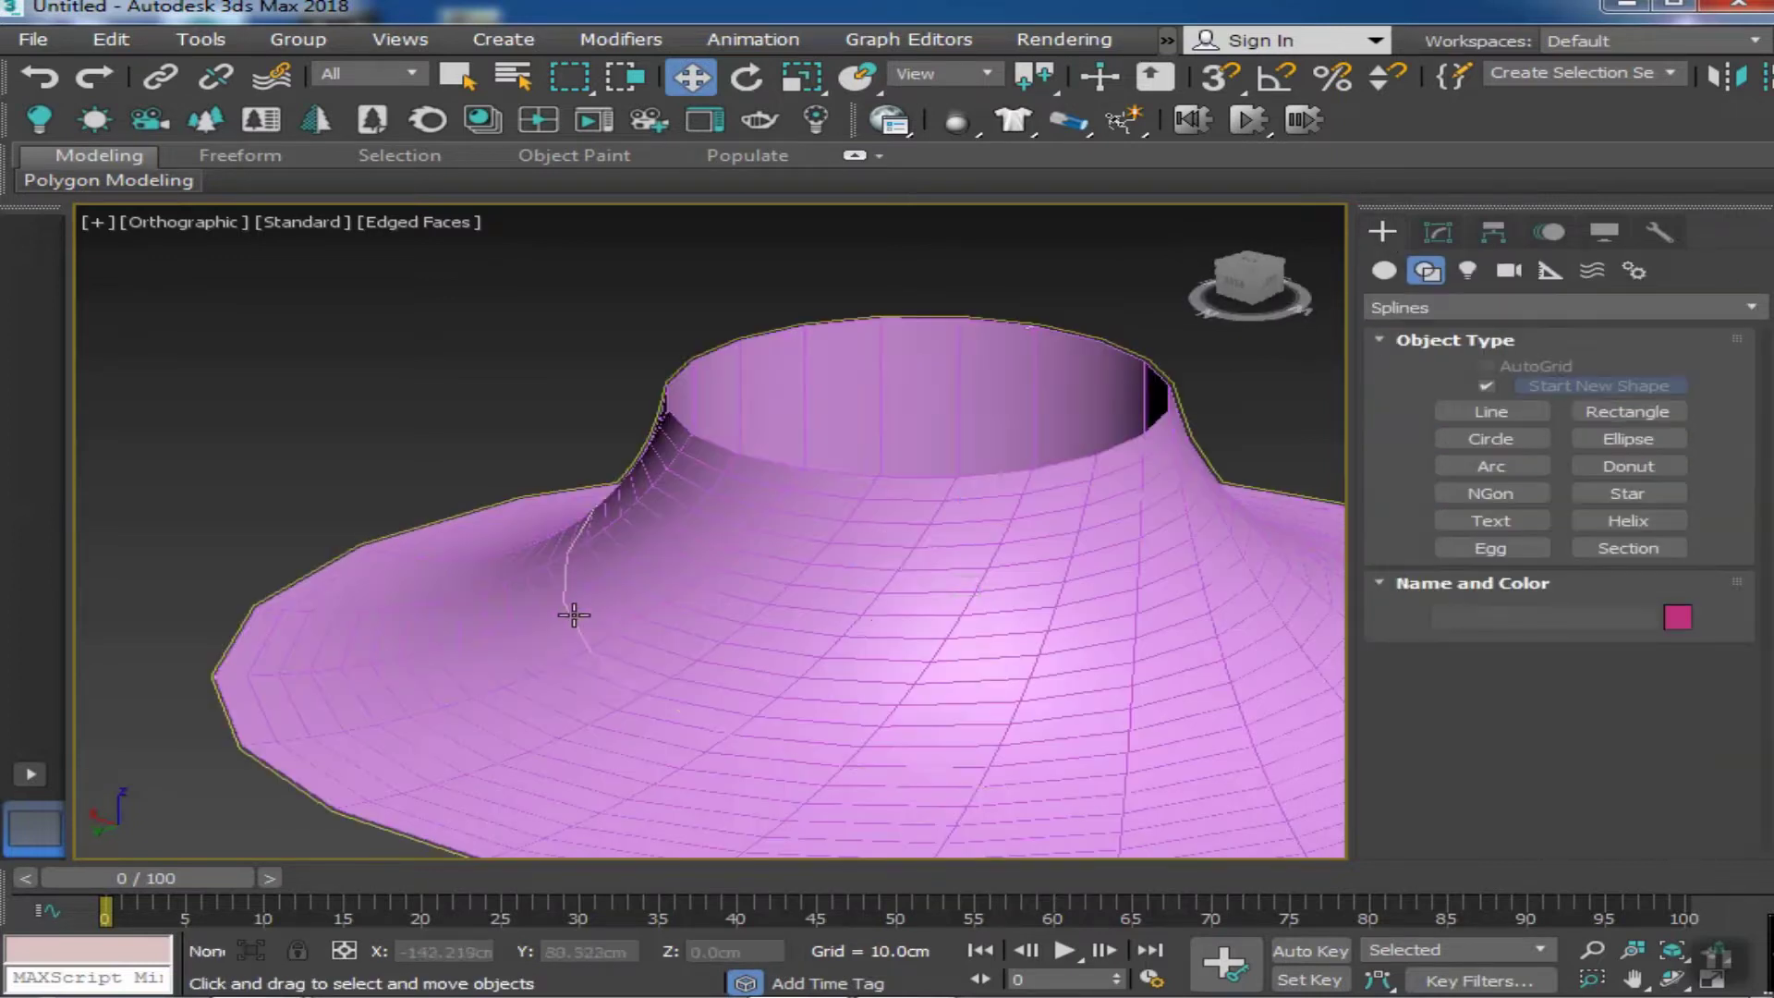
{"action": "right_click", "coordinate": [574, 614]}
{"action": "scroll", "coordinate": [574, 615], "scroll_direction": "down", "scroll_amount": 5}
{"action": "left_click", "coordinate": [1494, 232]}
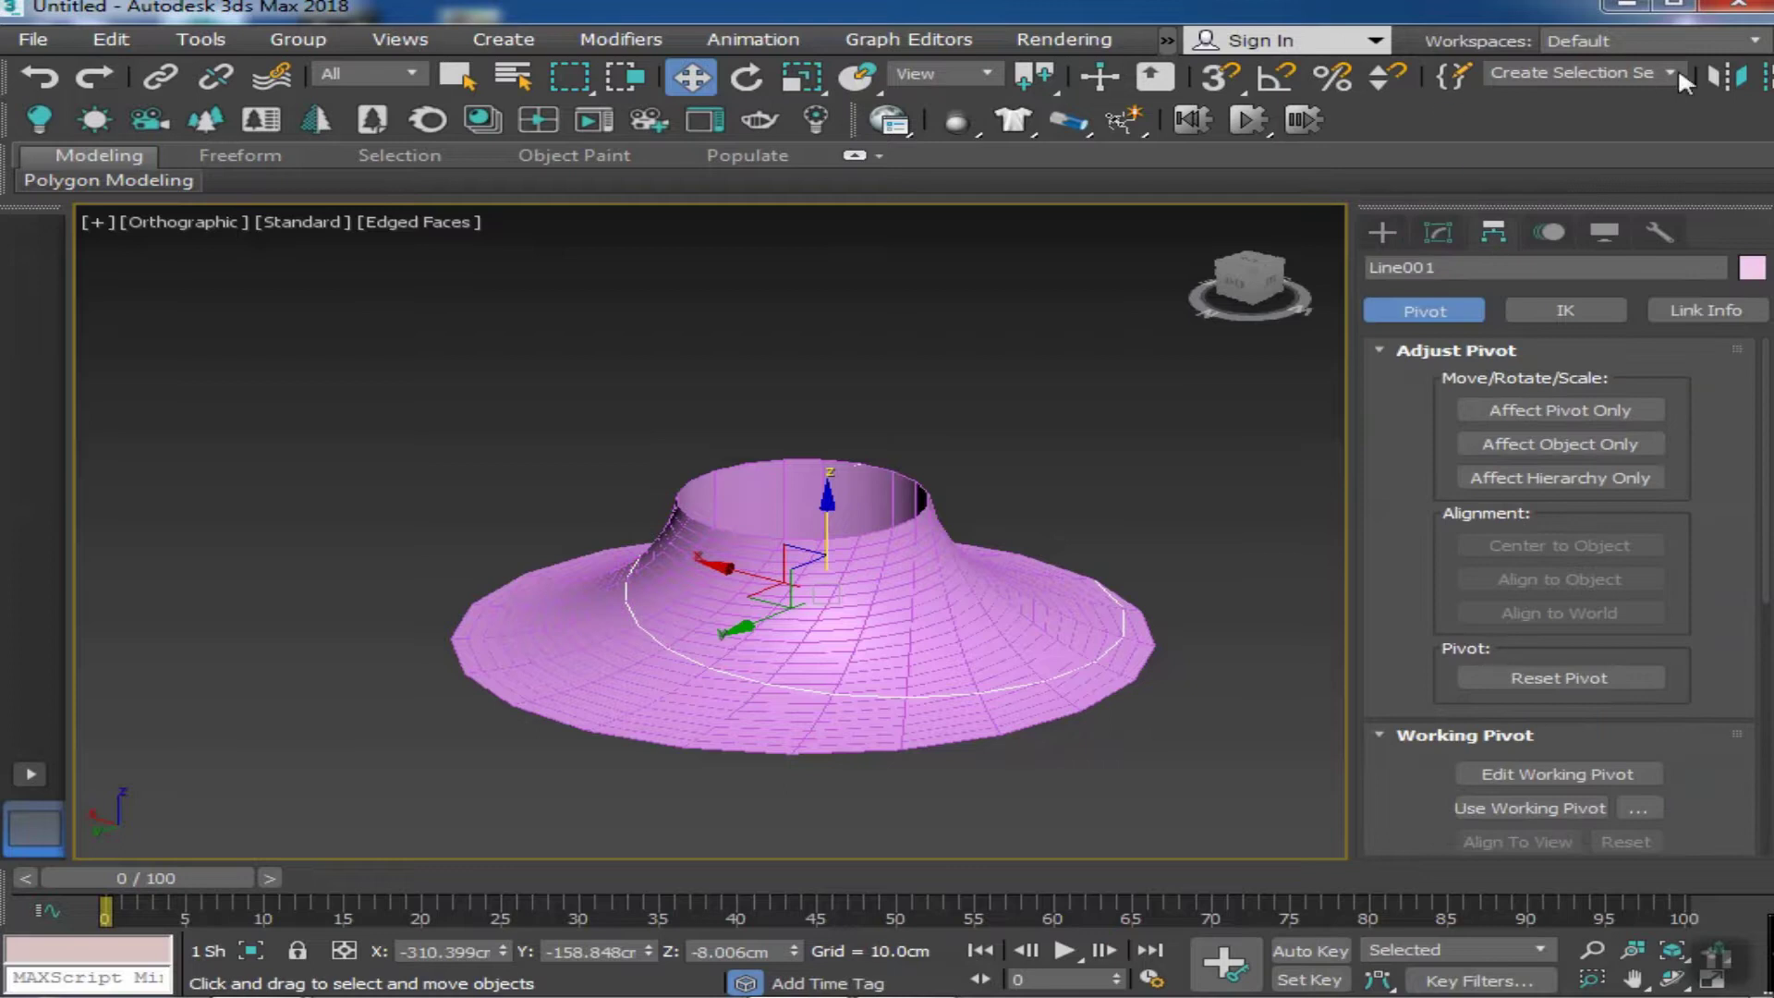
{"action": "left_click_drag", "start_coordinate": [1678, 73], "coordinate": [1545, 74]}
{"action": "left_click", "coordinate": [1530, 76]}
{"action": "left_click", "coordinate": [934, 582]}
{"action": "left_click", "coordinate": [767, 462]}
{"action": "left_click", "coordinate": [936, 460]}
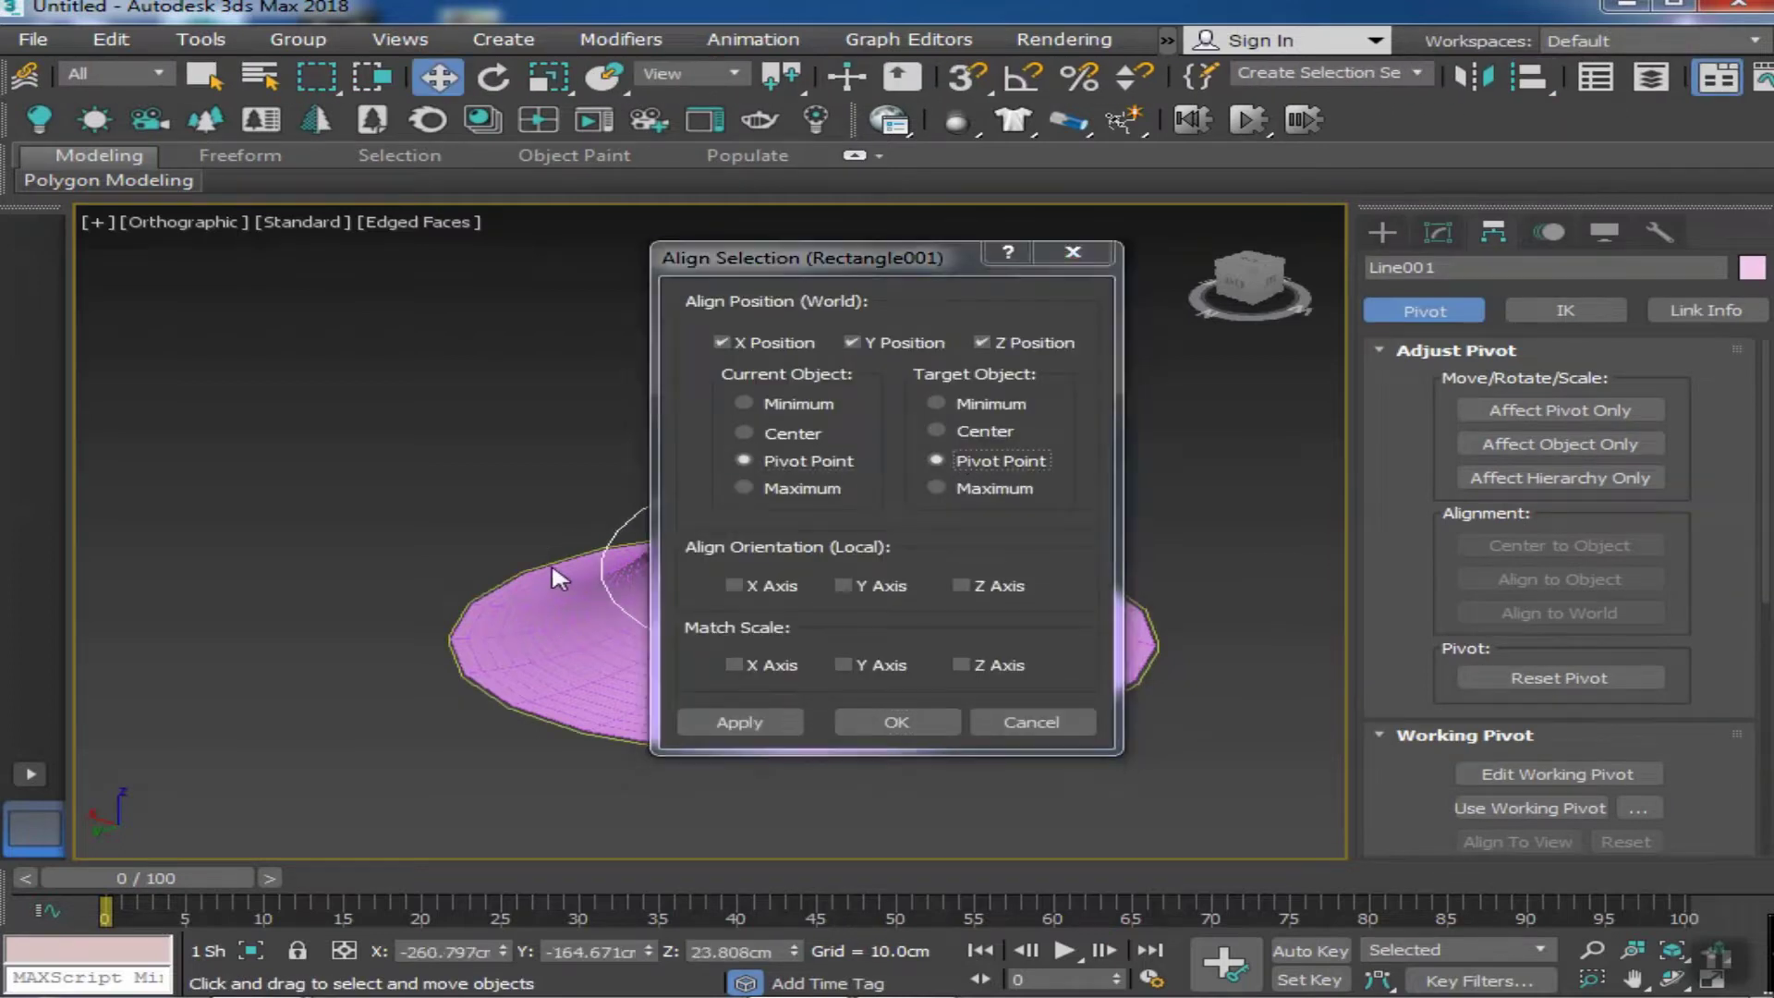
{"action": "left_click_drag", "start_coordinate": [932, 262], "coordinate": [1238, 268]}
{"action": "key", "text": "Return"}
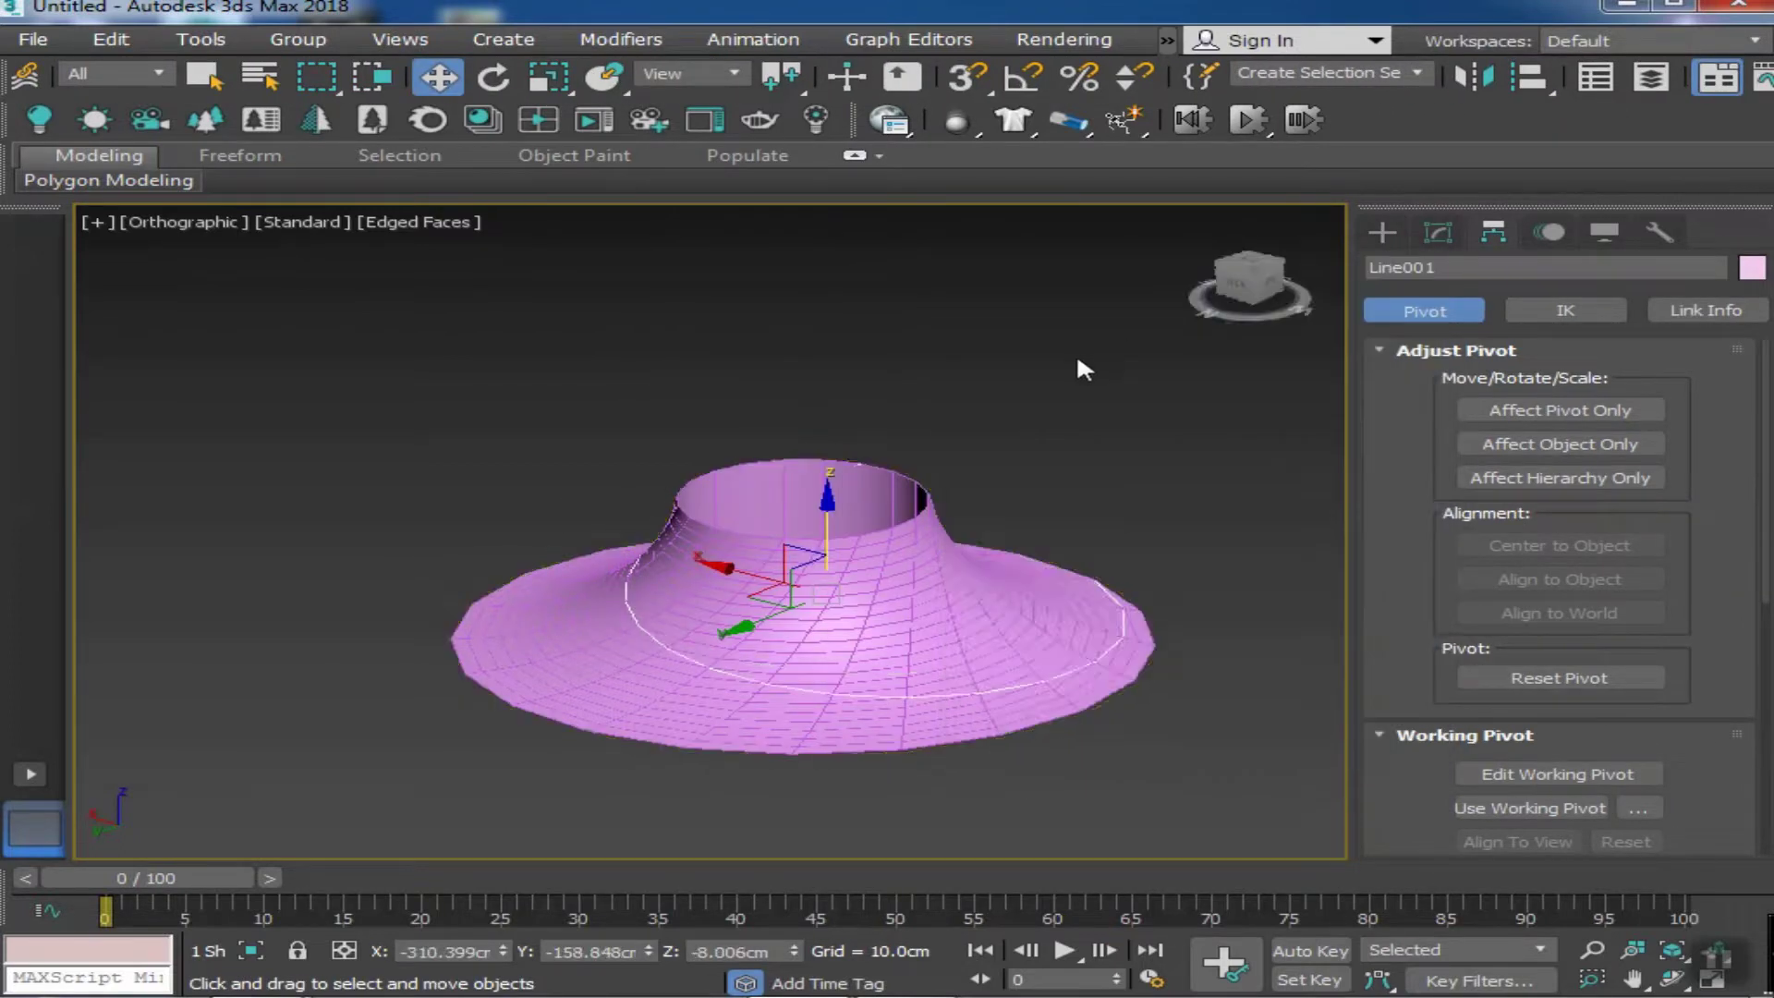
Repeat the pivot-to-pivot alignment of Line001 with Affect Pivot Only turned on
{"action": "left_click", "coordinate": [1560, 410]}
{"action": "key", "text": "alt+a"}
{"action": "left_click", "coordinate": [908, 592]}
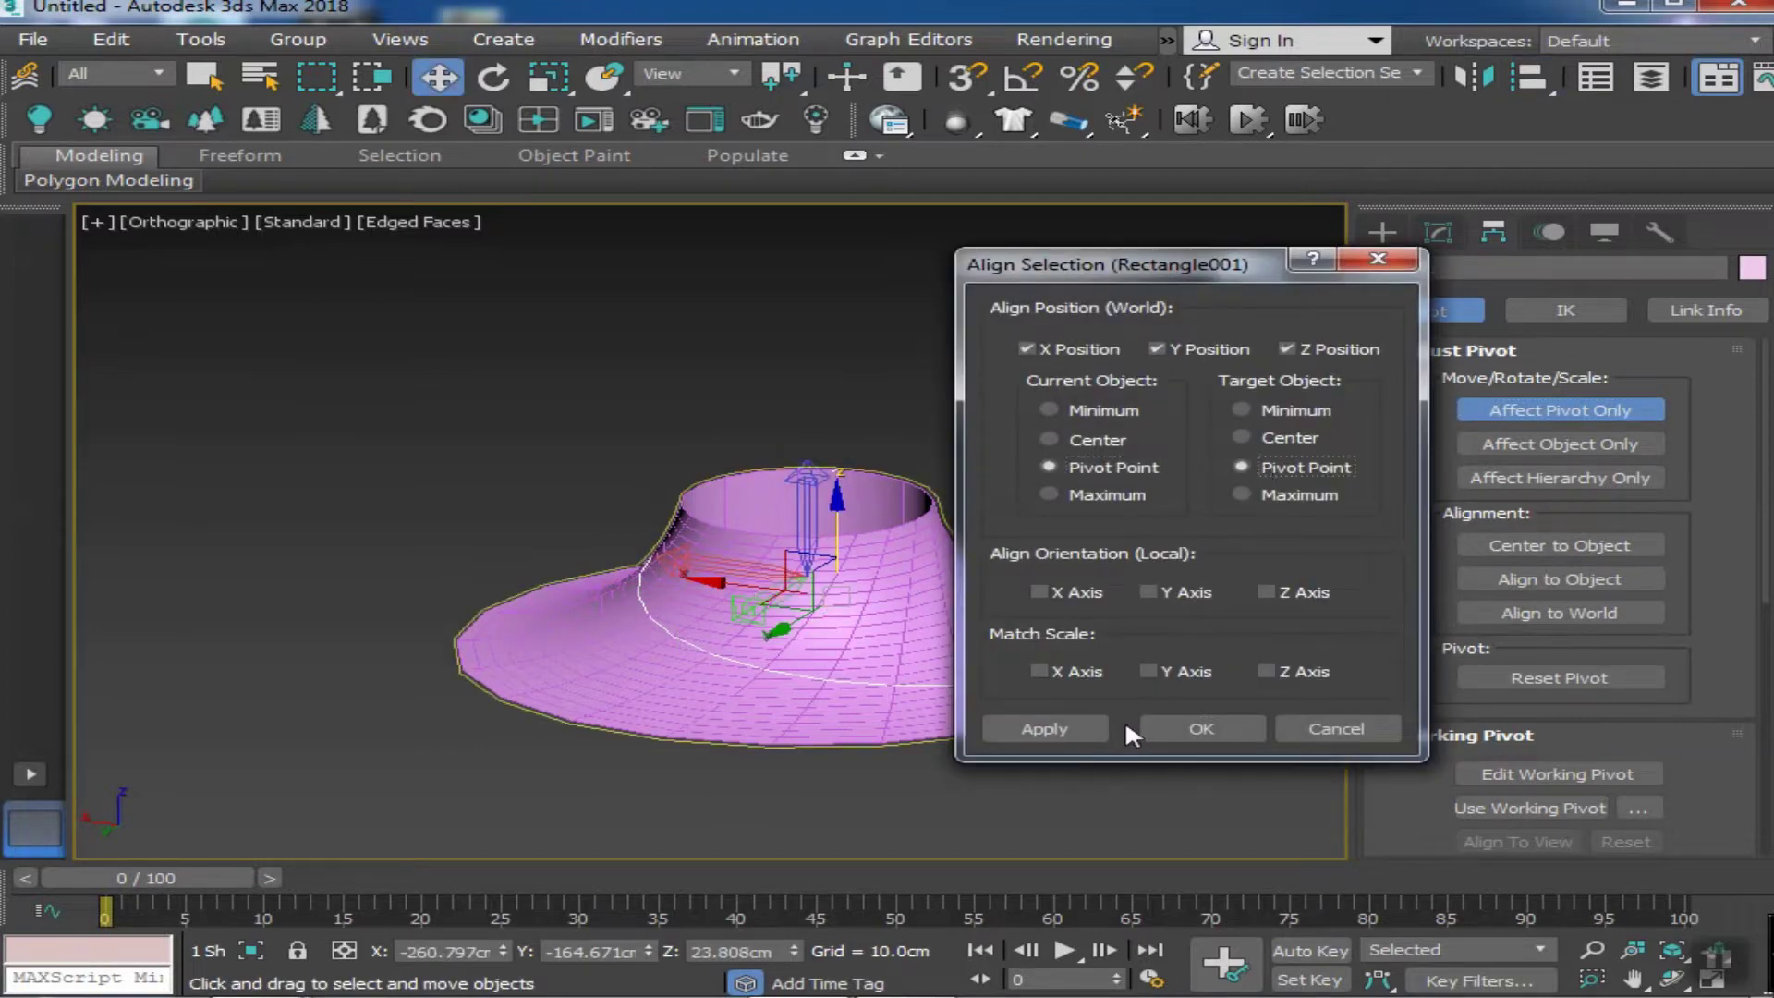
{"action": "key", "text": "Return"}
{"action": "left_click", "coordinate": [1124, 384]}
{"action": "left_click", "coordinate": [665, 615]}
Array the traced line around Z through 360° with a count of 10
{"action": "left_click", "coordinate": [1224, 481]}
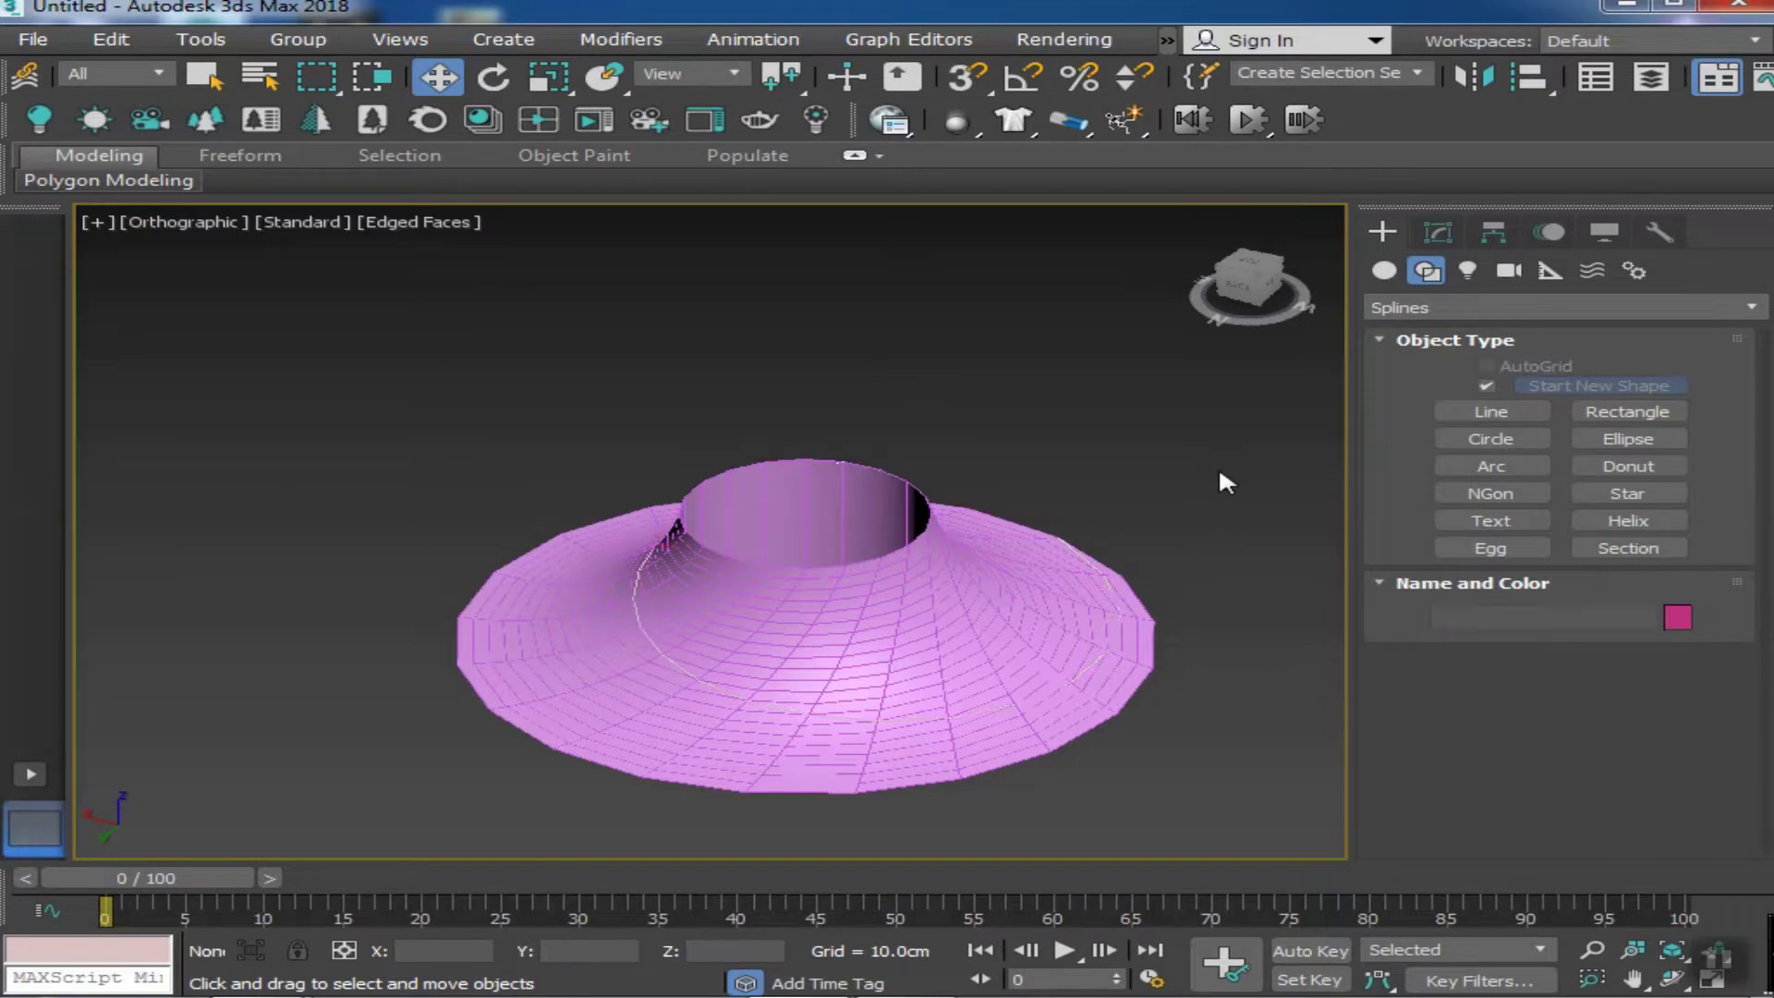
{"action": "left_click", "coordinate": [636, 618]}
{"action": "left_click", "coordinate": [201, 39]}
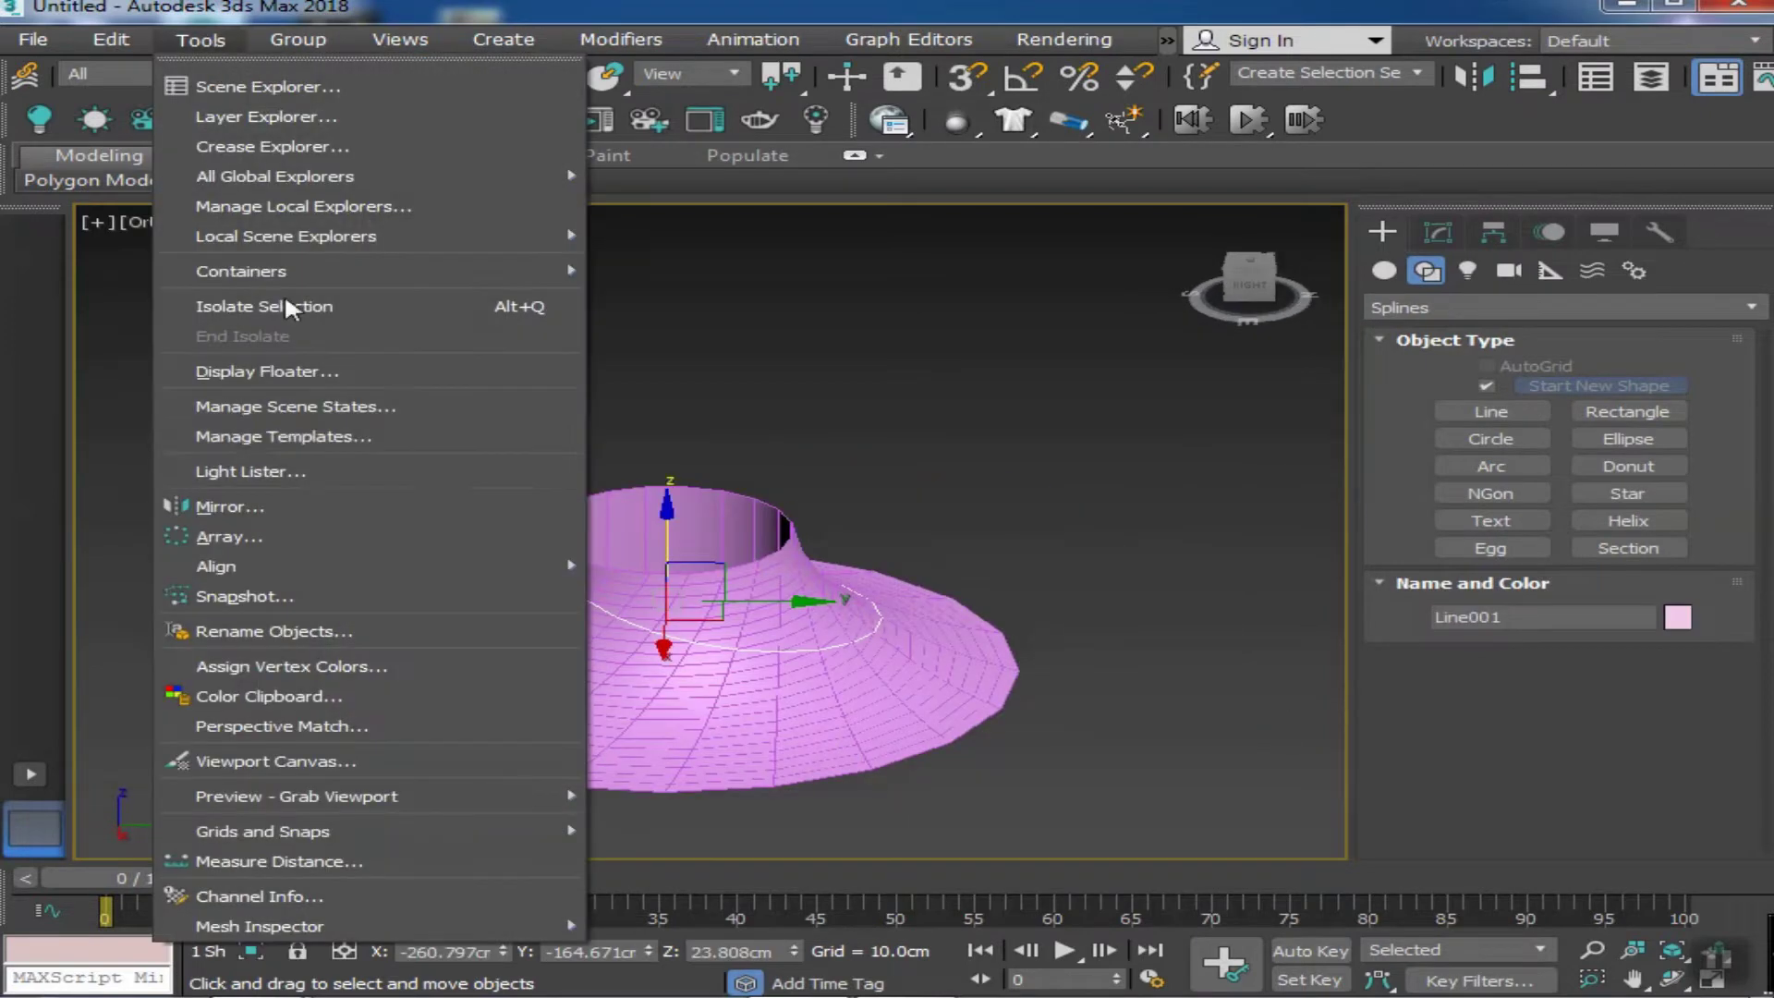
{"action": "left_click", "coordinate": [313, 536]}
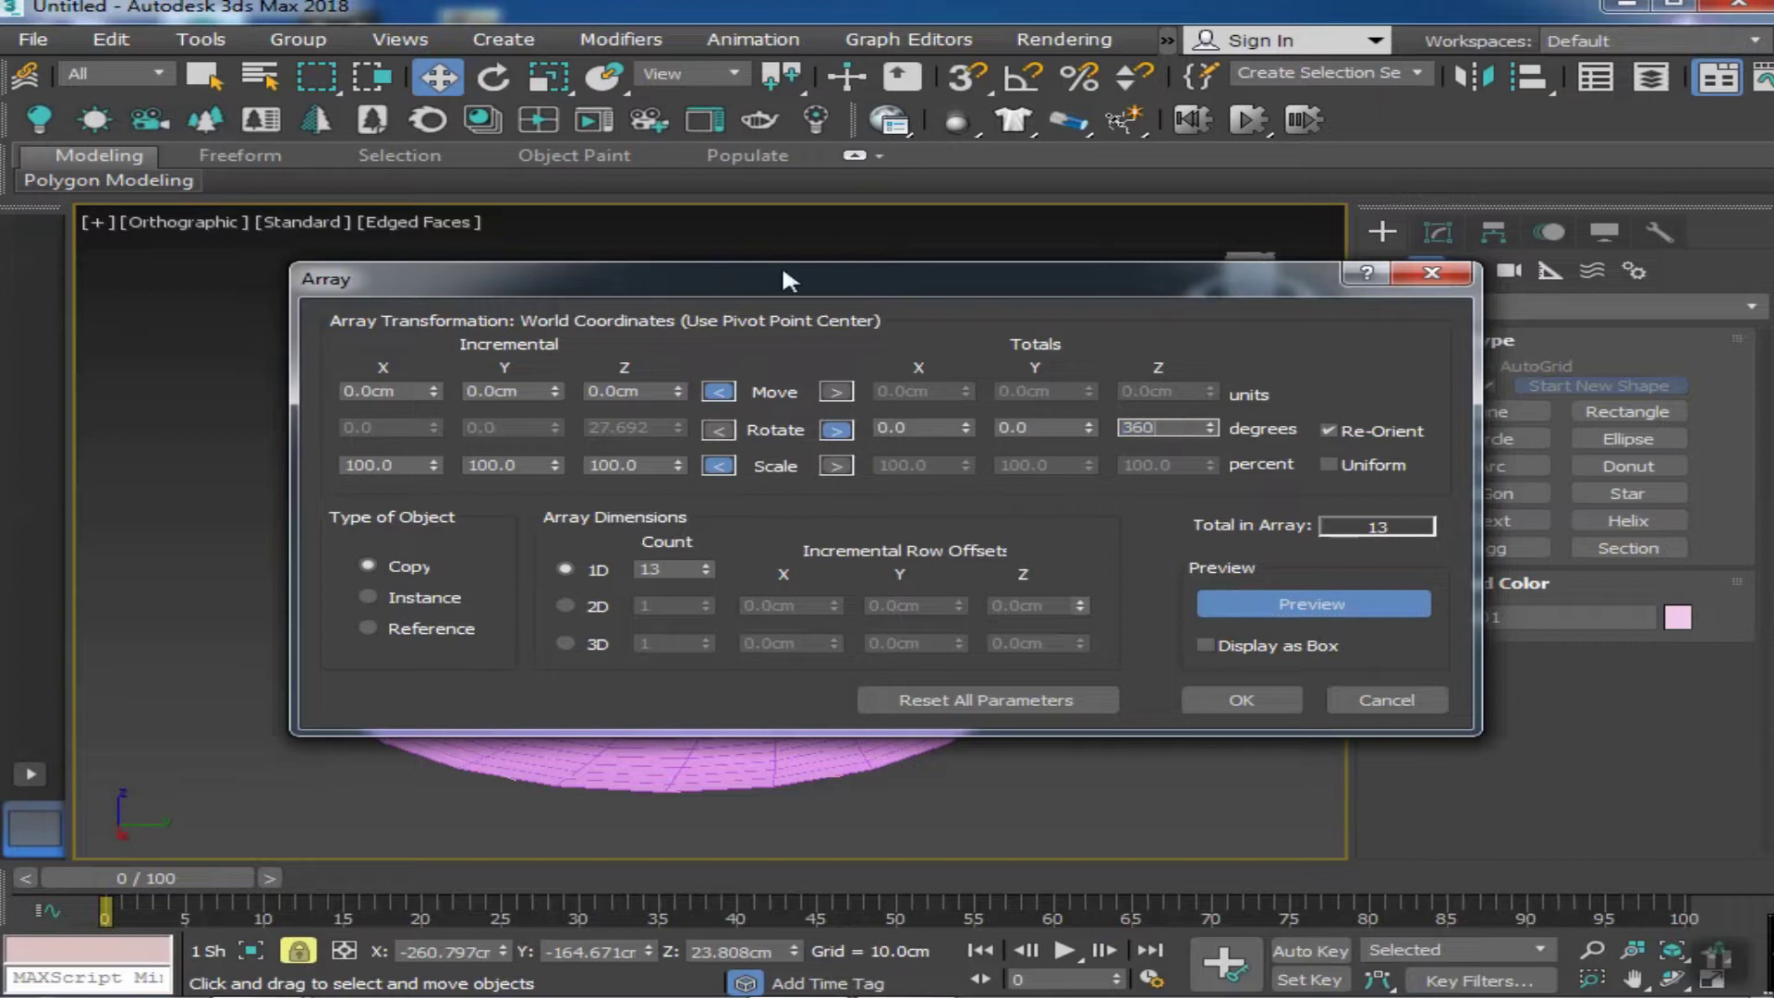
{"action": "left_click_drag", "start_coordinate": [731, 268], "coordinate": [1123, 203]}
{"action": "scroll", "coordinate": [464, 581], "scroll_direction": "up", "scroll_amount": 3}
{"action": "left_click", "coordinate": [1096, 507]}
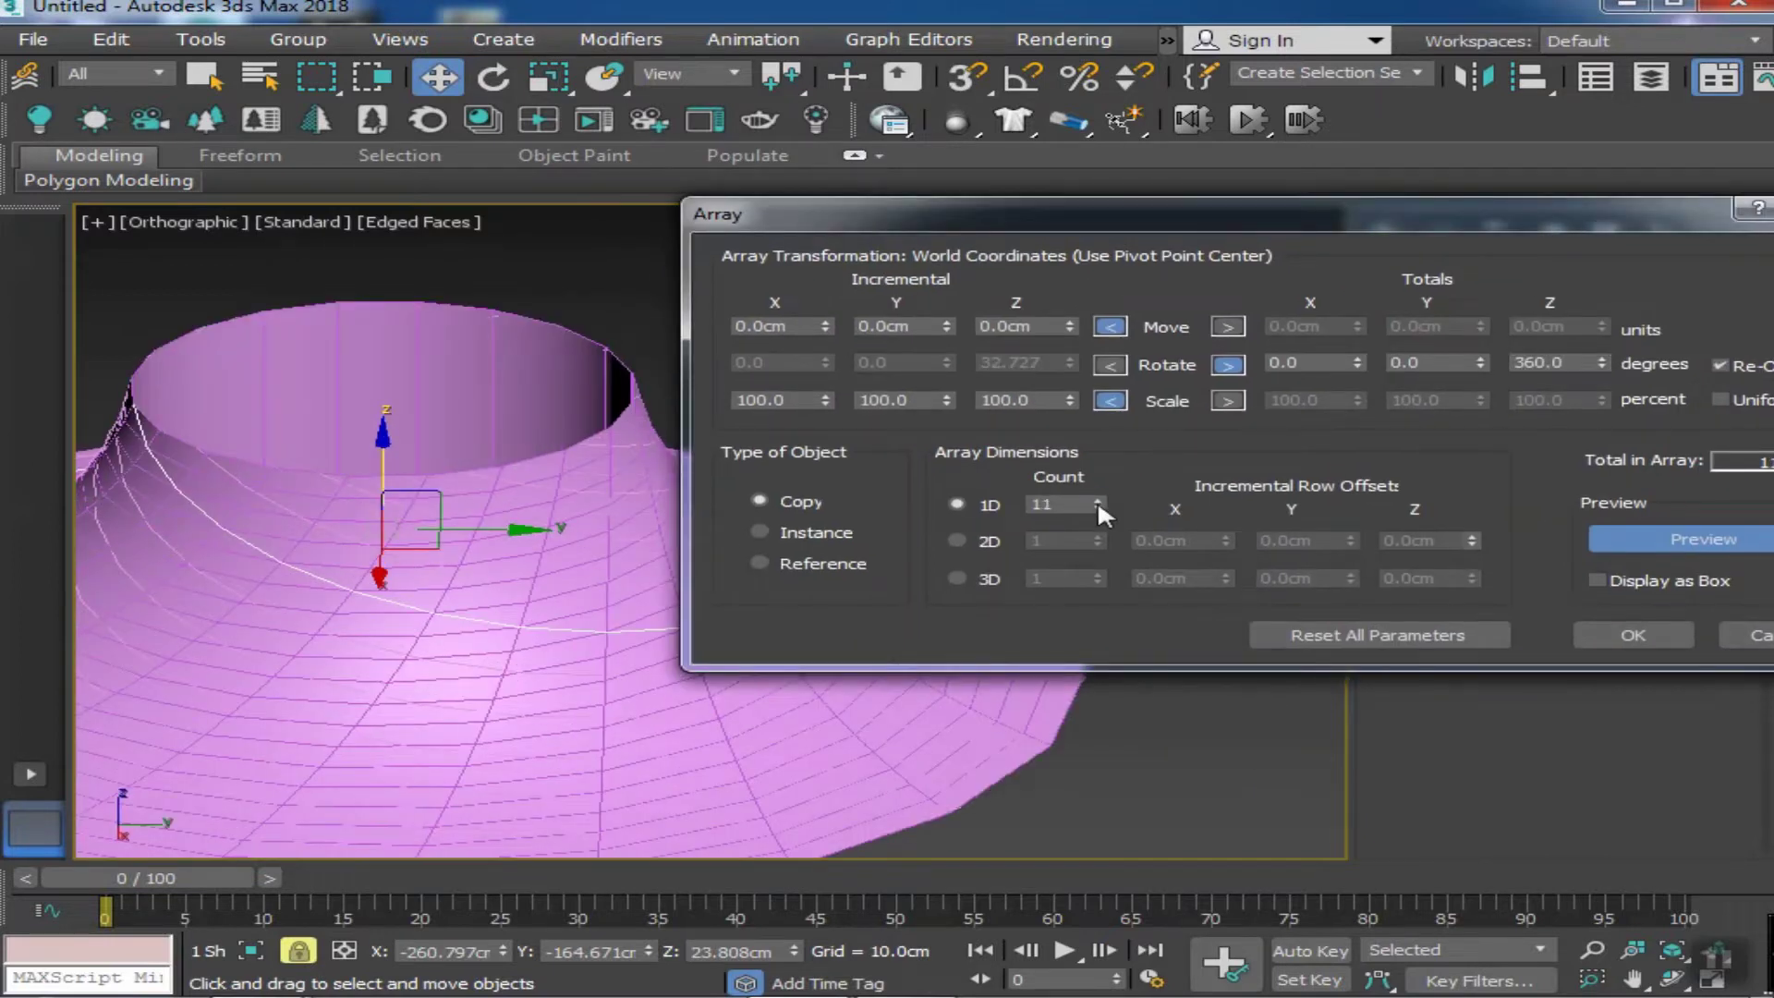
{"action": "left_click", "coordinate": [1628, 636]}
Hide the lampshade surface and convert one line to an Editable Spline
{"action": "scroll", "coordinate": [1149, 567], "scroll_direction": "down", "scroll_amount": 3}
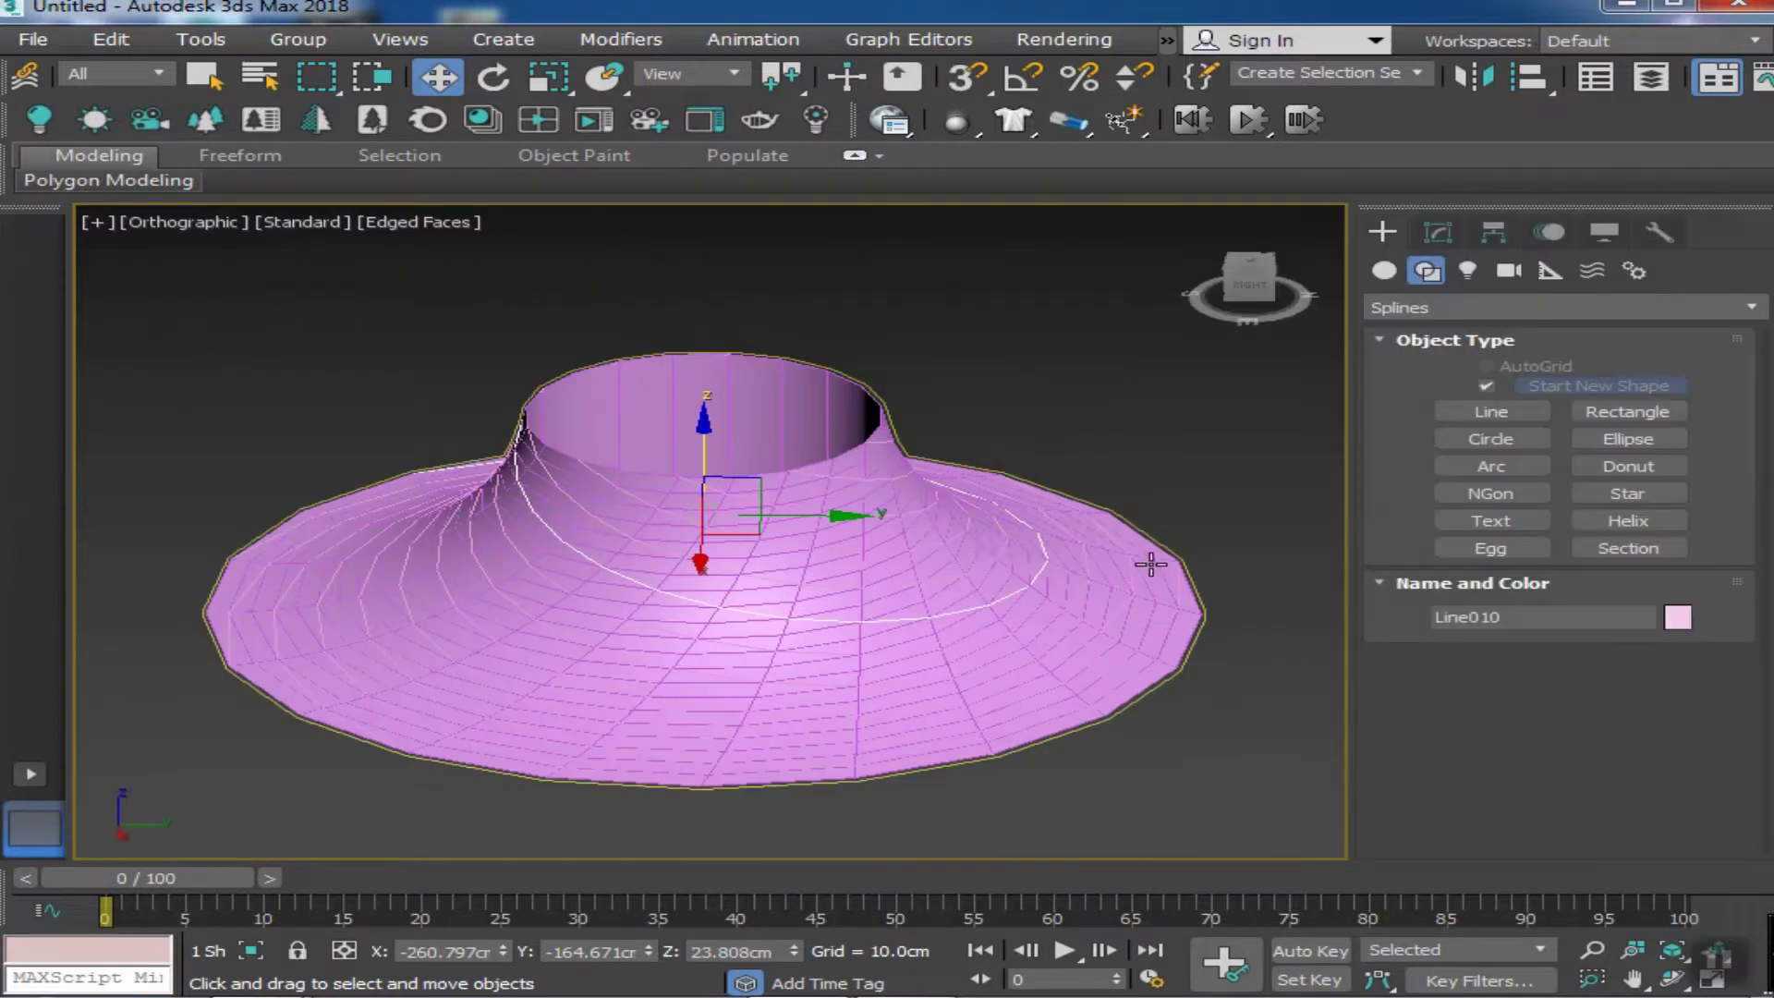
{"action": "left_click", "coordinate": [825, 375]}
{"action": "key", "text": "ctrl+z"}
{"action": "middle_click_drag", "start_coordinate": [891, 367], "coordinate": [1106, 384], "text": "alt"}
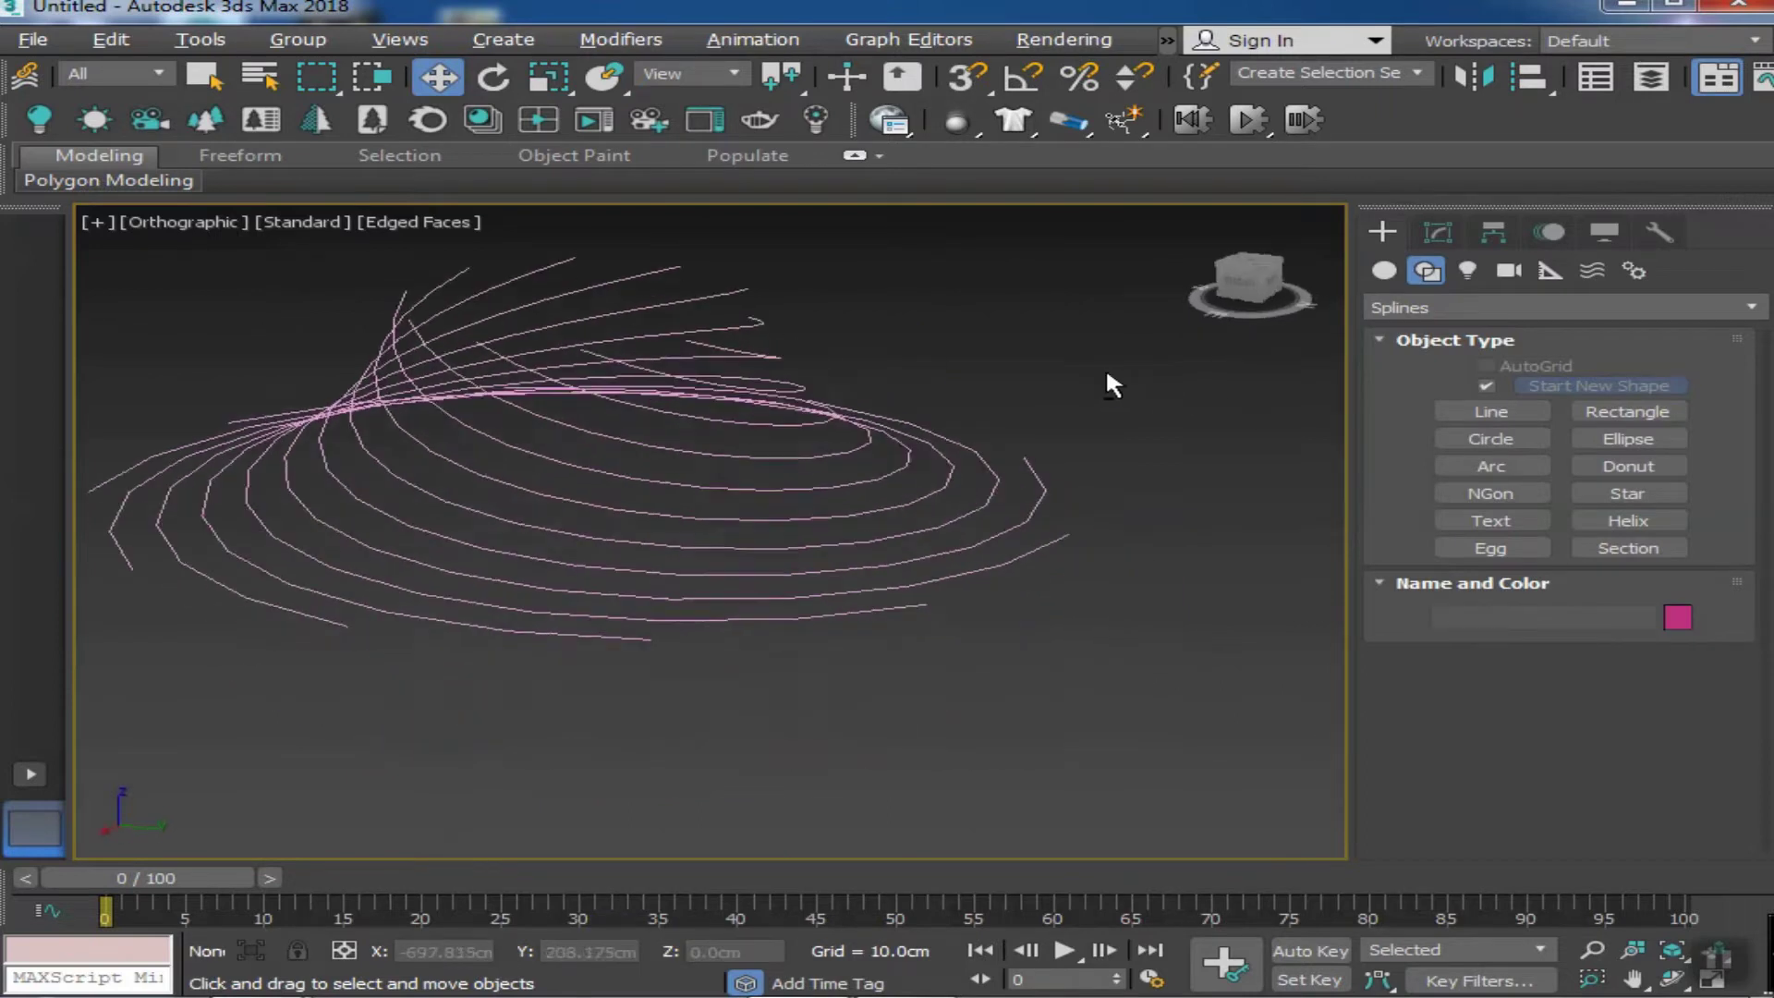
{"action": "left_click", "coordinate": [631, 518]}
{"action": "middle_click_drag", "start_coordinate": [630, 517], "coordinate": [1106, 482], "text": "alt"}
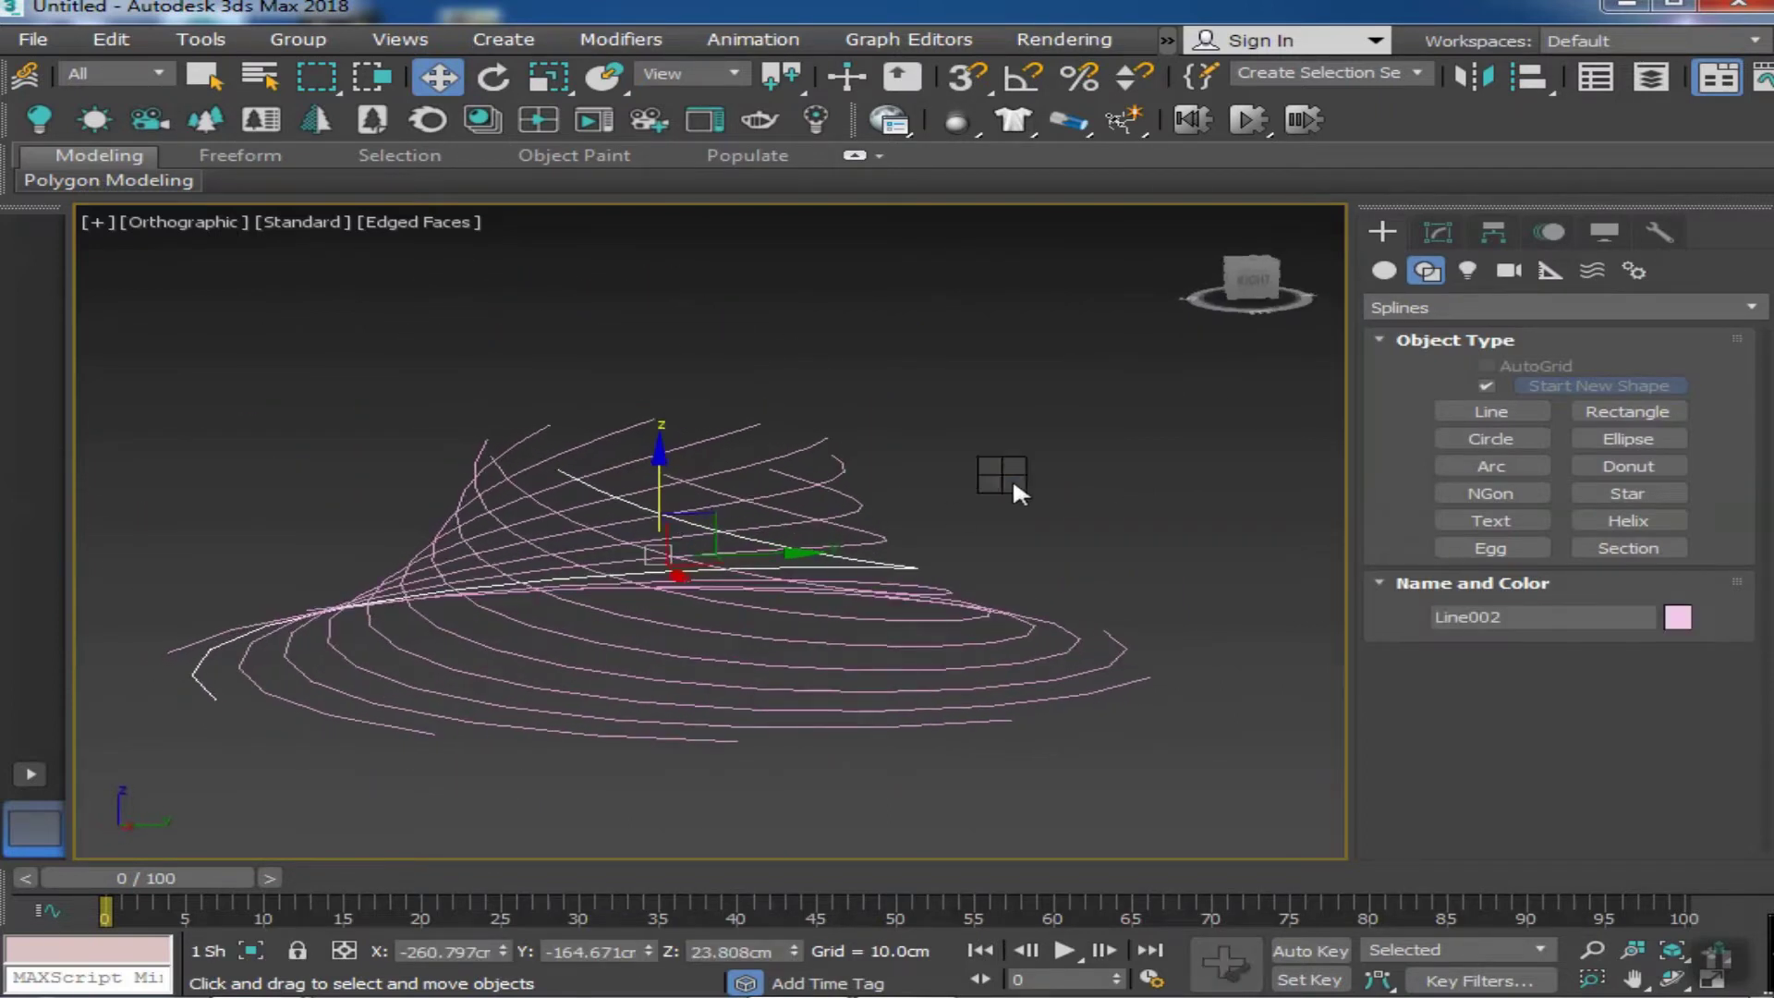
{"action": "right_click", "coordinate": [1012, 480]}
{"action": "left_click", "coordinate": [1439, 796]}
{"action": "mouse_move", "coordinate": [1174, 717]}
{"action": "middle_mouse_down", "text": "alt"}
{"action": "mouse_move", "coordinate": [1007, 750]}
{"action": "mouse_move", "coordinate": [999, 734]}
{"action": "mouse_move", "coordinate": [1010, 765]}
{"action": "middle_mouse_up", "text": "alt"}
Mirror copies of all the lines on X to form a crisscross lattice
{"action": "scroll", "coordinate": [1017, 763], "scroll_direction": "down", "scroll_amount": 3}
{"action": "key", "text": "ctrl+a"}
{"action": "mouse_move", "coordinate": [1190, 813]}
{"action": "middle_mouse_down", "text": "alt"}
{"action": "mouse_move", "coordinate": [463, 447]}
{"action": "mouse_move", "coordinate": [1486, 115]}
{"action": "middle_mouse_up", "text": "alt"}
{"action": "left_click", "coordinate": [1479, 82]}
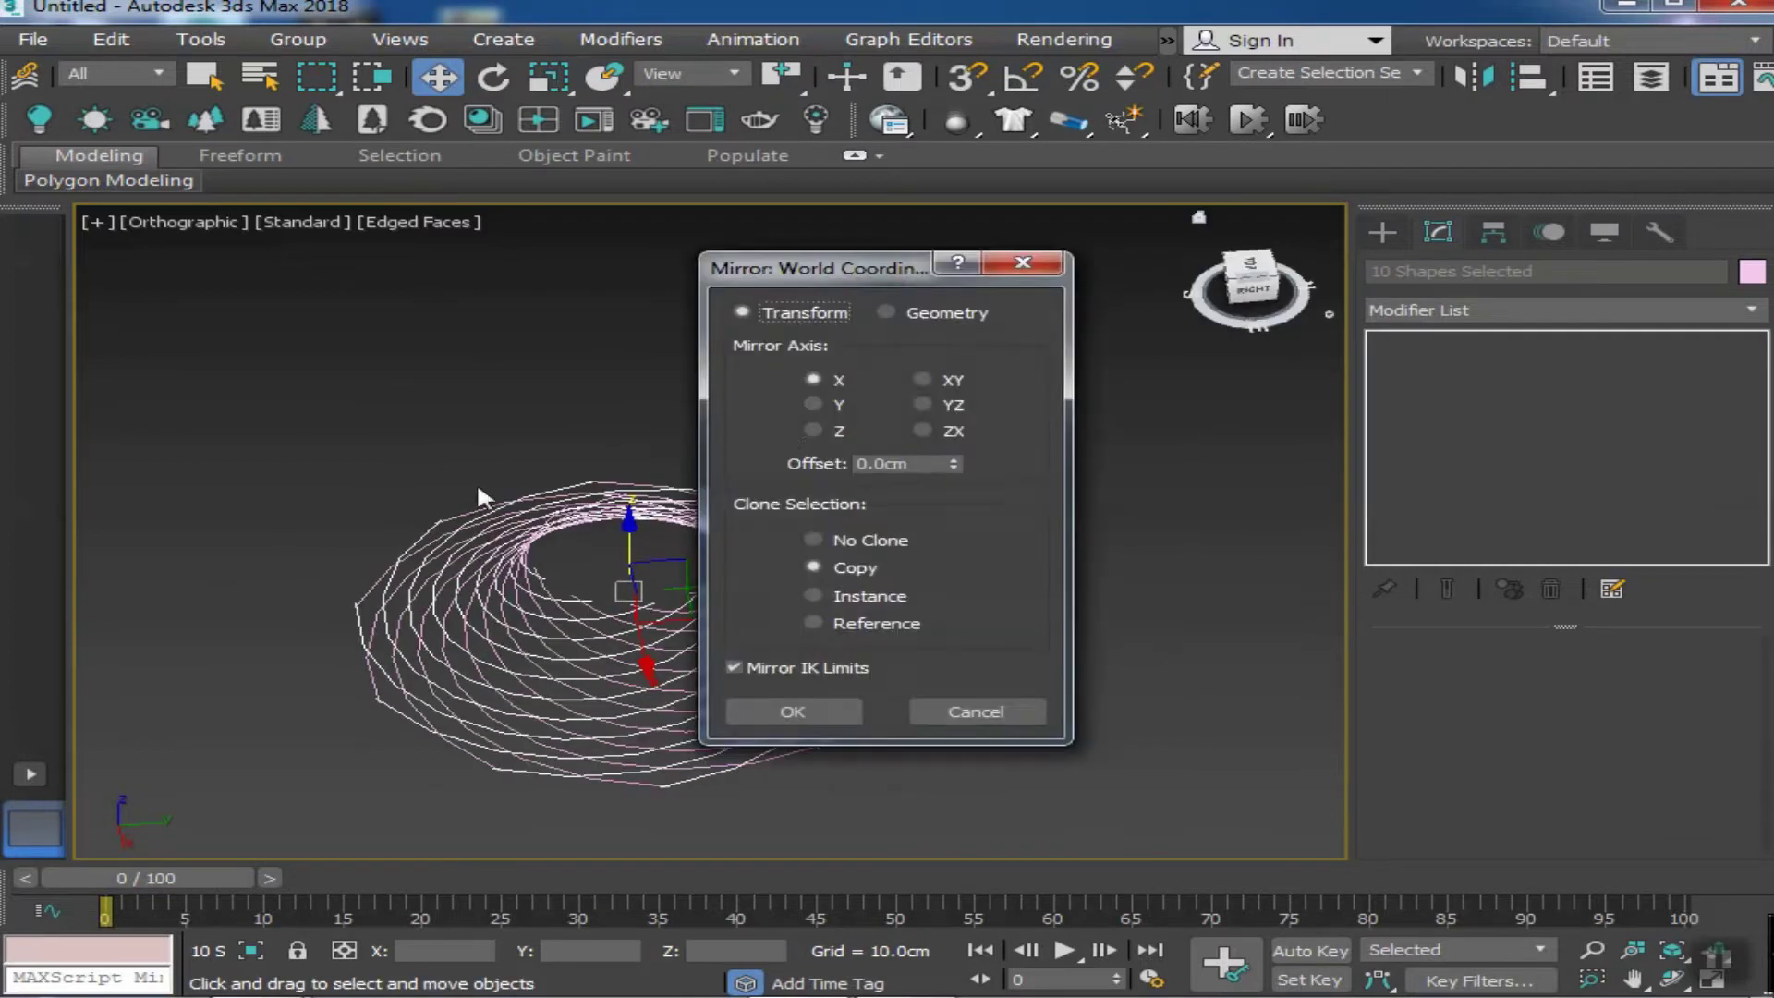
{"action": "left_click", "coordinate": [792, 712]}
{"action": "mouse_move", "coordinate": [828, 503]}
{"action": "middle_mouse_down", "text": "alt"}
{"action": "mouse_move", "coordinate": [634, 595]}
{"action": "mouse_move", "coordinate": [962, 542]}
{"action": "middle_mouse_up", "text": "alt"}
Attach every line into Line020 with Attach Mult., then enter Vertex level
{"action": "left_click", "coordinate": [448, 573]}
{"action": "right_click", "coordinate": [449, 573]}
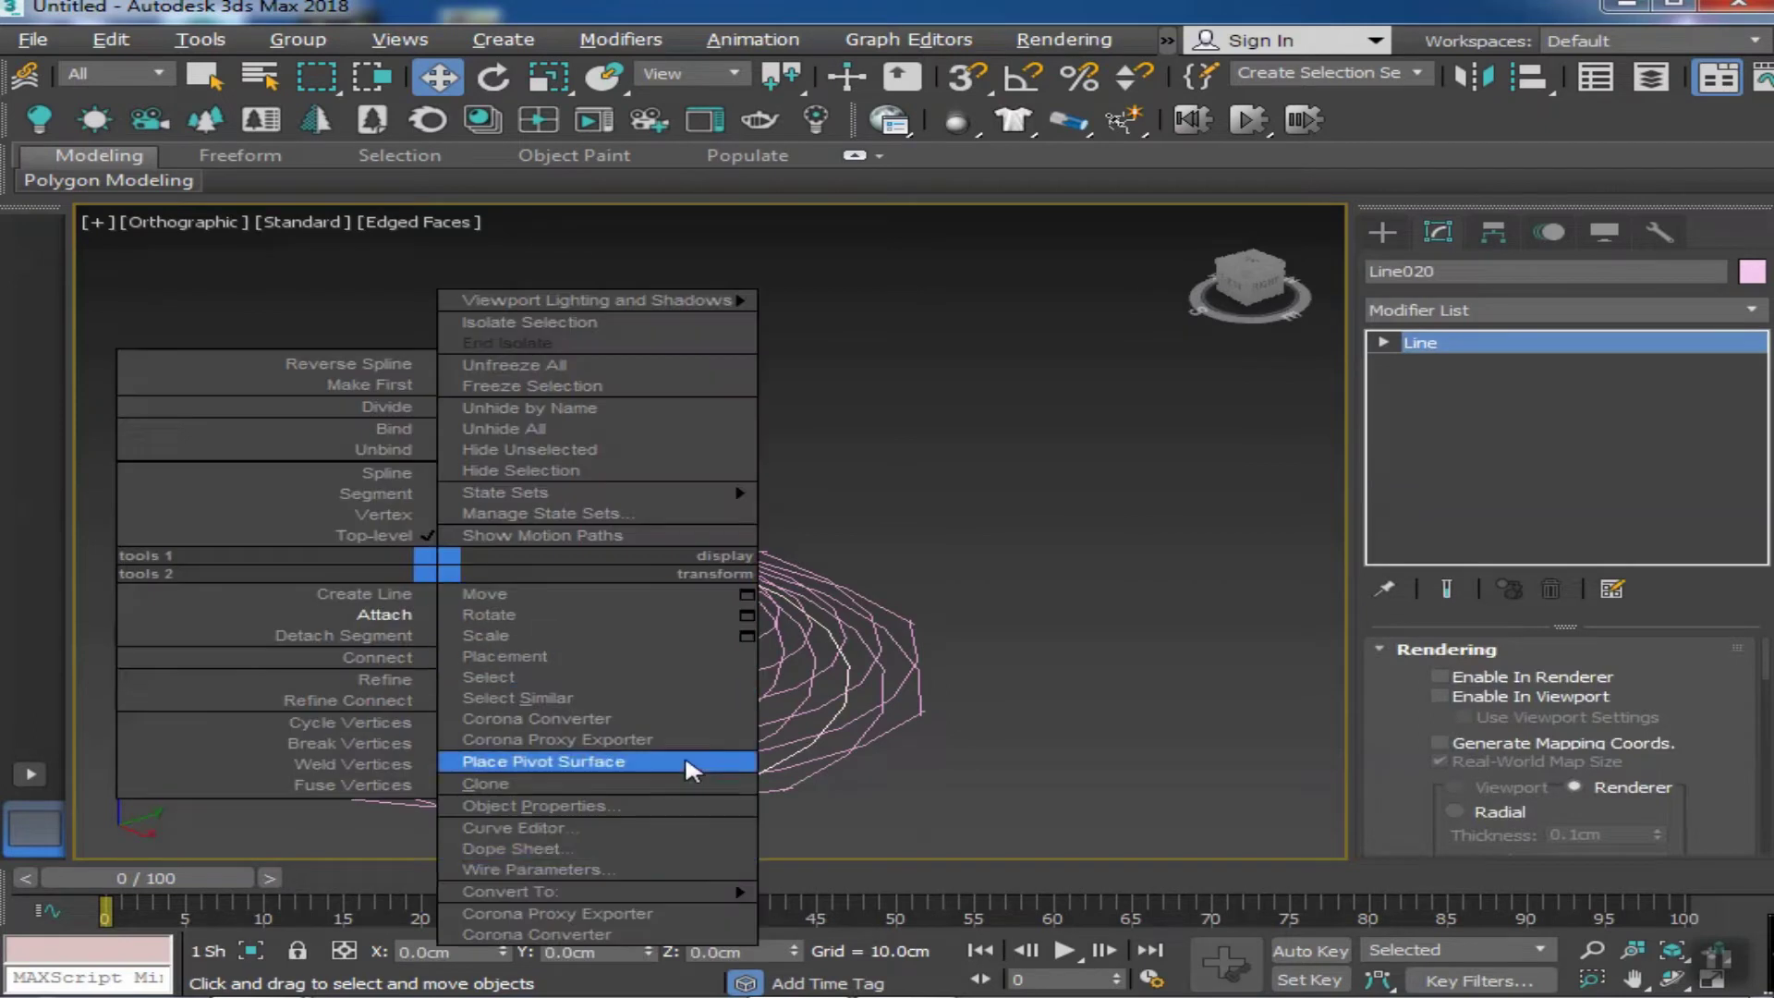
{"action": "scroll", "coordinate": [1410, 729], "scroll_direction": "down", "scroll_amount": 3}
{"action": "scroll", "coordinate": [1410, 729], "scroll_direction": "down", "scroll_amount": 5}
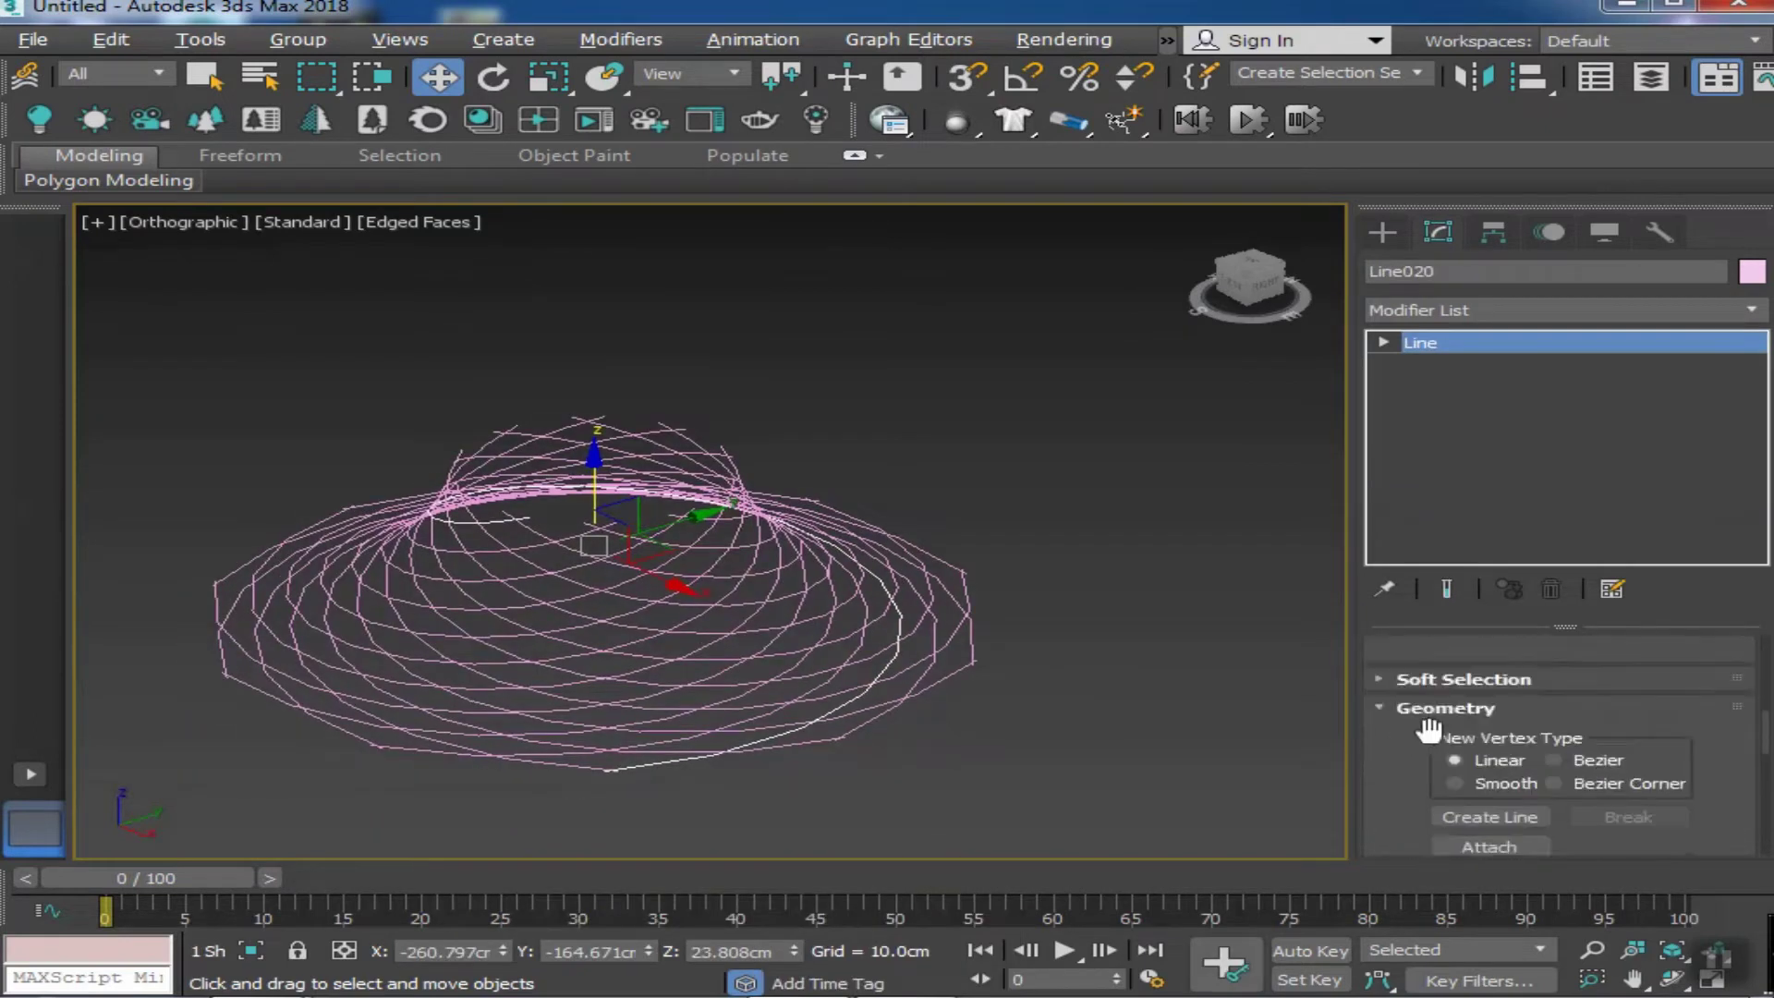
{"action": "scroll", "coordinate": [1479, 740], "scroll_direction": "down", "scroll_amount": 3}
{"action": "left_click", "coordinate": [1490, 759]}
{"action": "key", "text": "ctrl+a"}
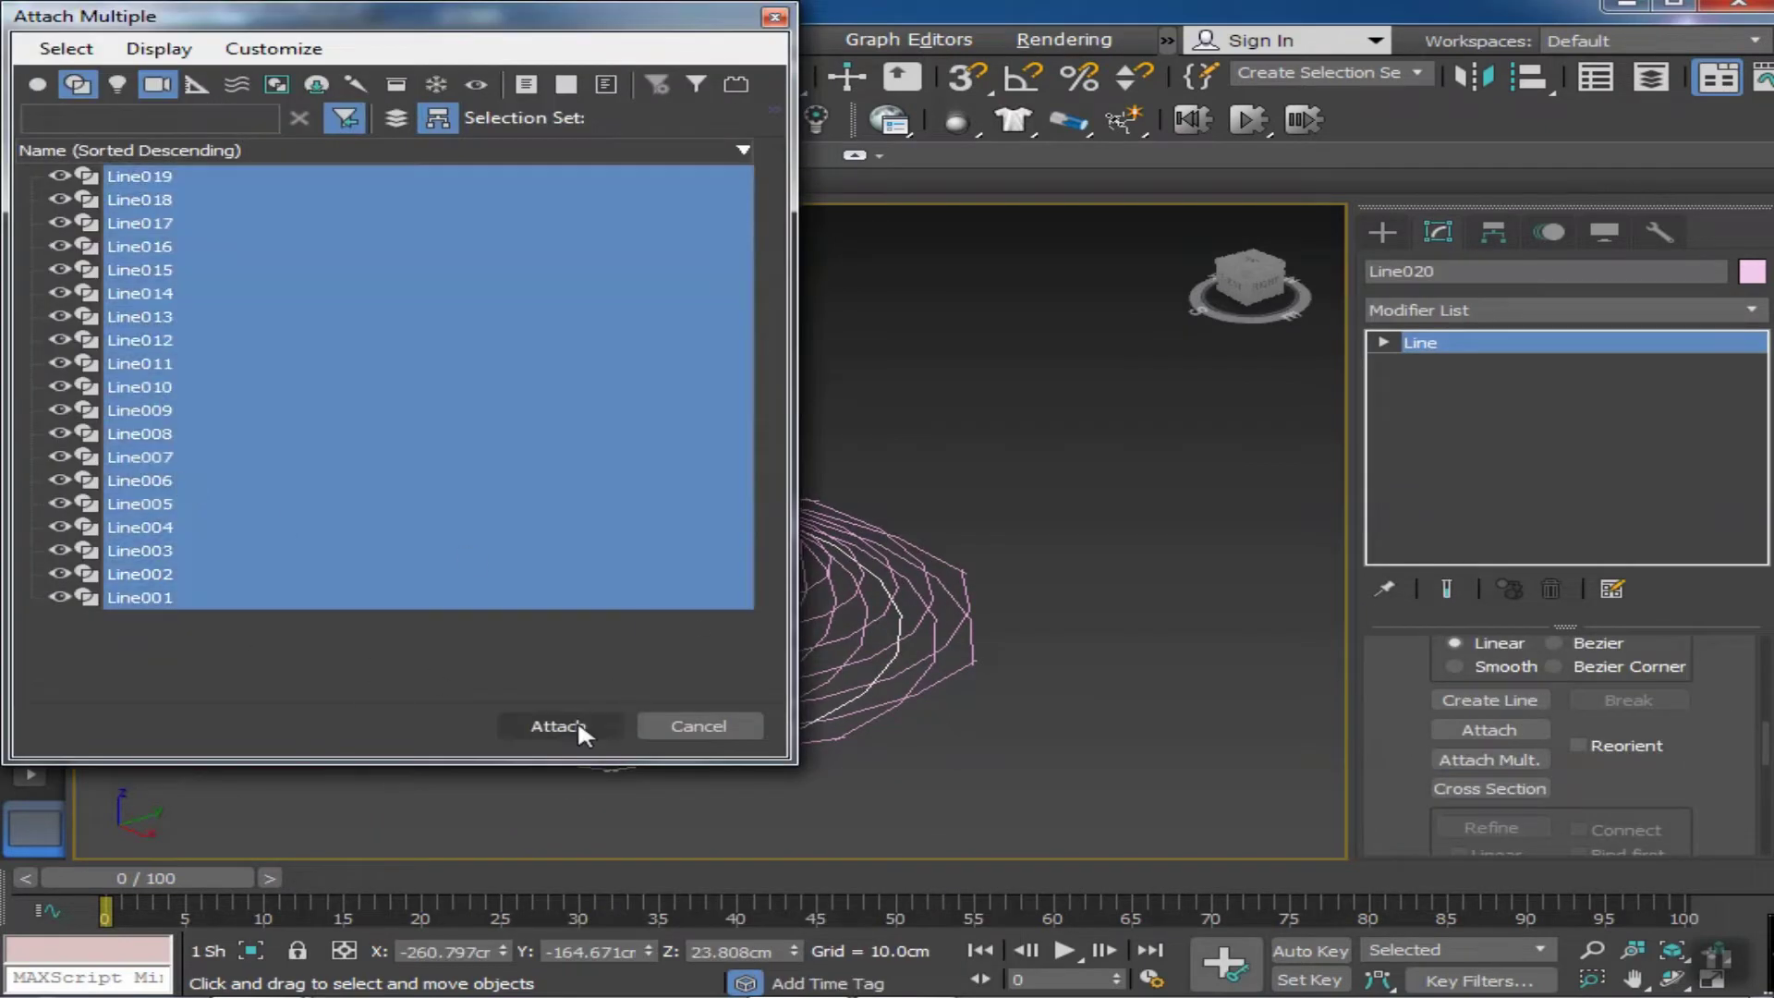
{"action": "left_click", "coordinate": [576, 725]}
{"action": "key", "text": "1"}
{"action": "scroll", "coordinate": [430, 430], "scroll_direction": "up", "scroll_amount": 5}
Weld the first overlapping end-vertex pairs at the lattice's top and front crossings
{"action": "left_click", "coordinate": [487, 457]}
{"action": "middle_click_drag", "start_coordinate": [568, 527], "coordinate": [1088, 634], "text": "alt"}
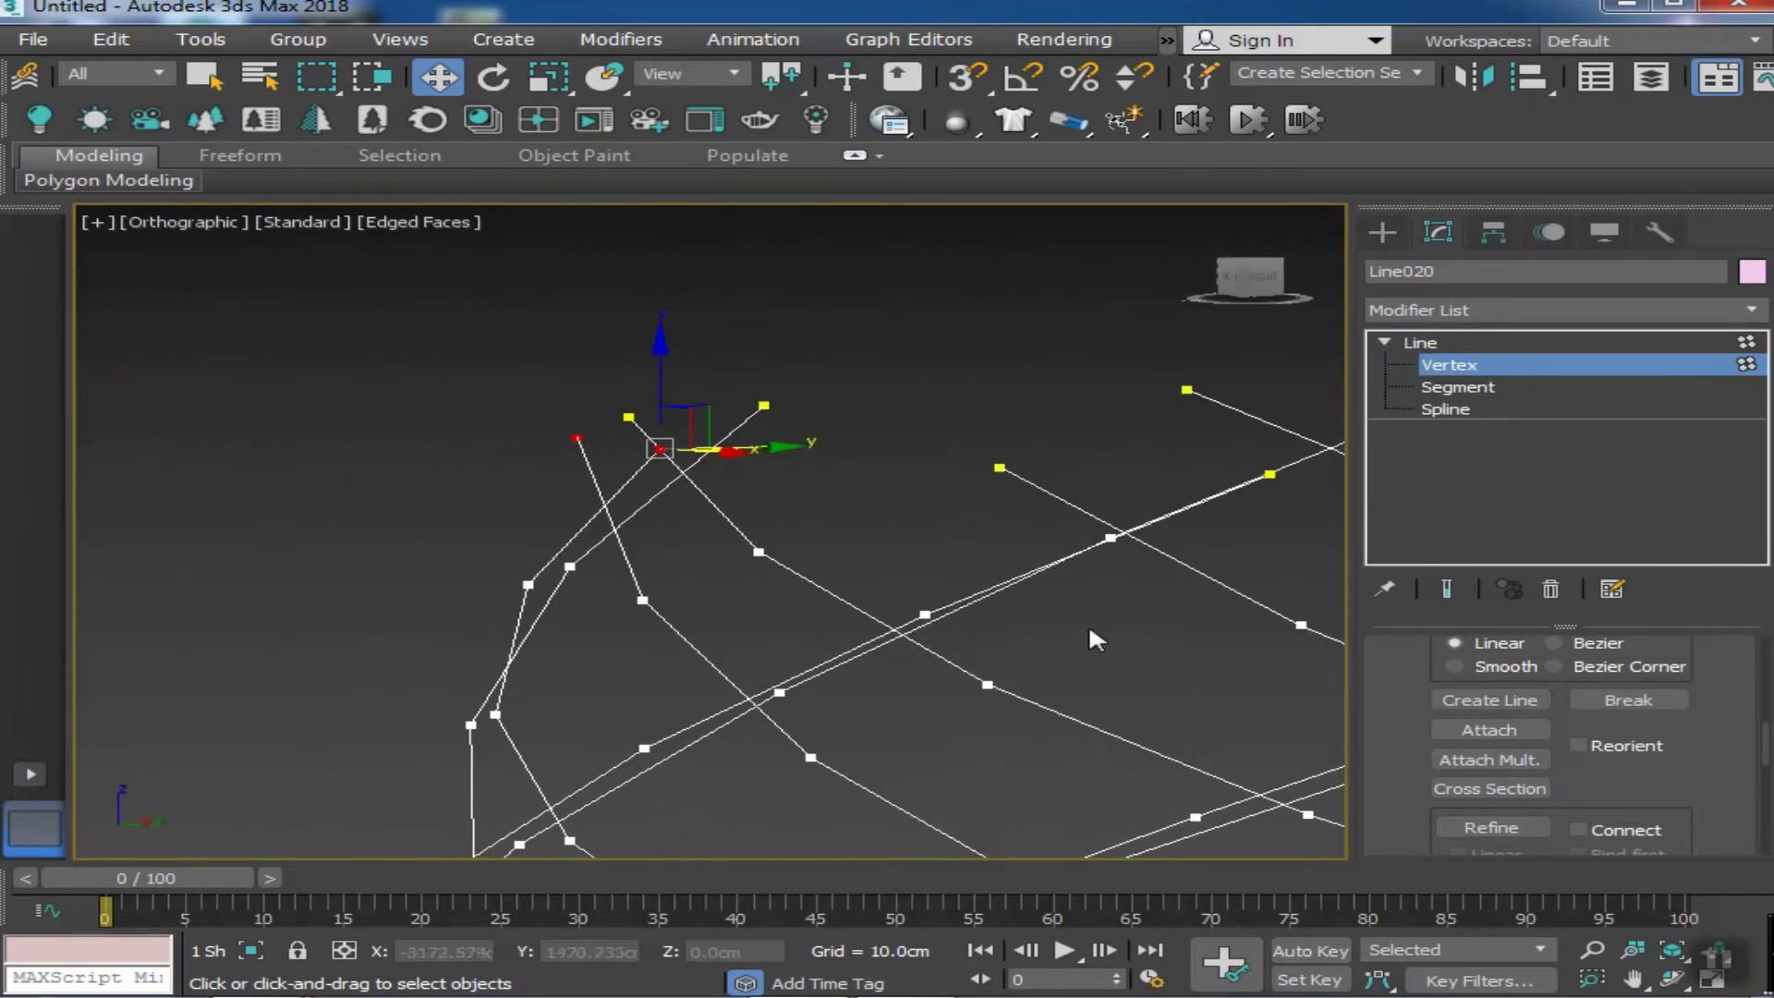
{"action": "scroll", "coordinate": [1414, 647], "scroll_direction": "up", "scroll_amount": 3}
{"action": "scroll", "coordinate": [1553, 647], "scroll_direction": "up", "scroll_amount": 2}
{"action": "scroll", "coordinate": [1604, 711], "scroll_direction": "down", "scroll_amount": 3}
{"action": "scroll", "coordinate": [1603, 712], "scroll_direction": "down", "scroll_amount": 5}
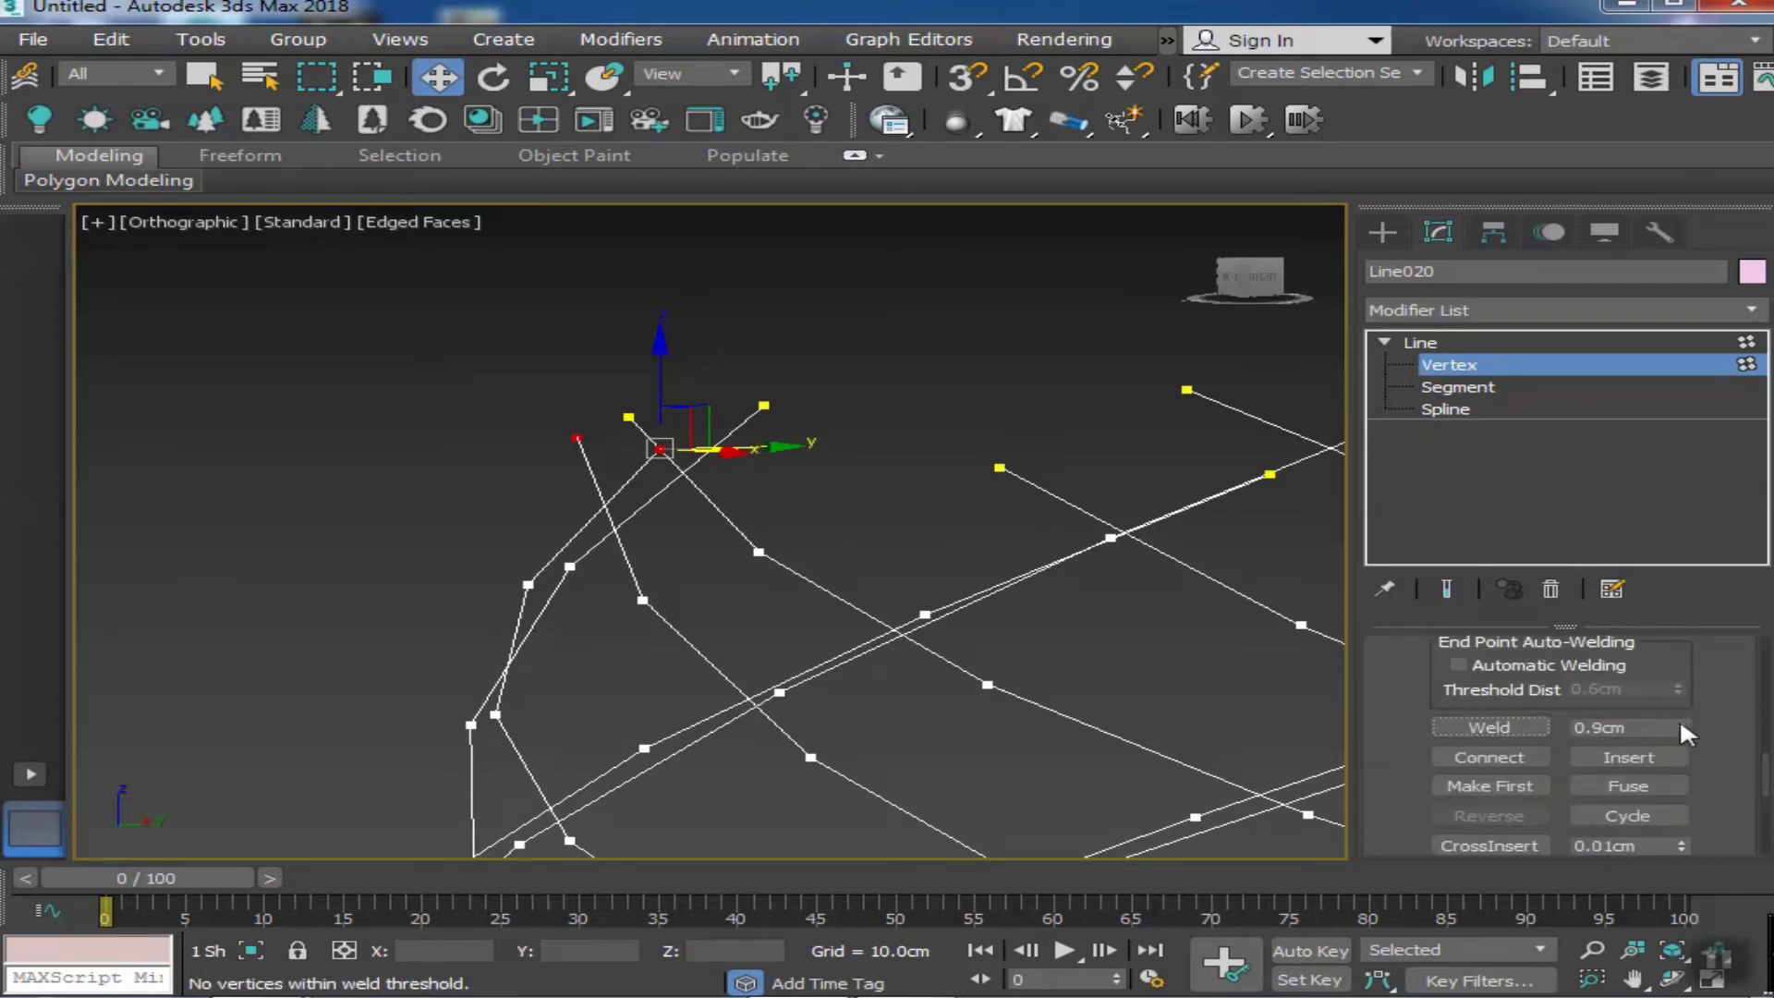
{"action": "mouse_move", "coordinate": [885, 640]}
{"action": "middle_mouse_down", "text": "alt"}
{"action": "mouse_move", "coordinate": [819, 535]}
{"action": "mouse_move", "coordinate": [427, 431]}
{"action": "mouse_move", "coordinate": [943, 448]}
{"action": "middle_mouse_up", "text": "alt"}
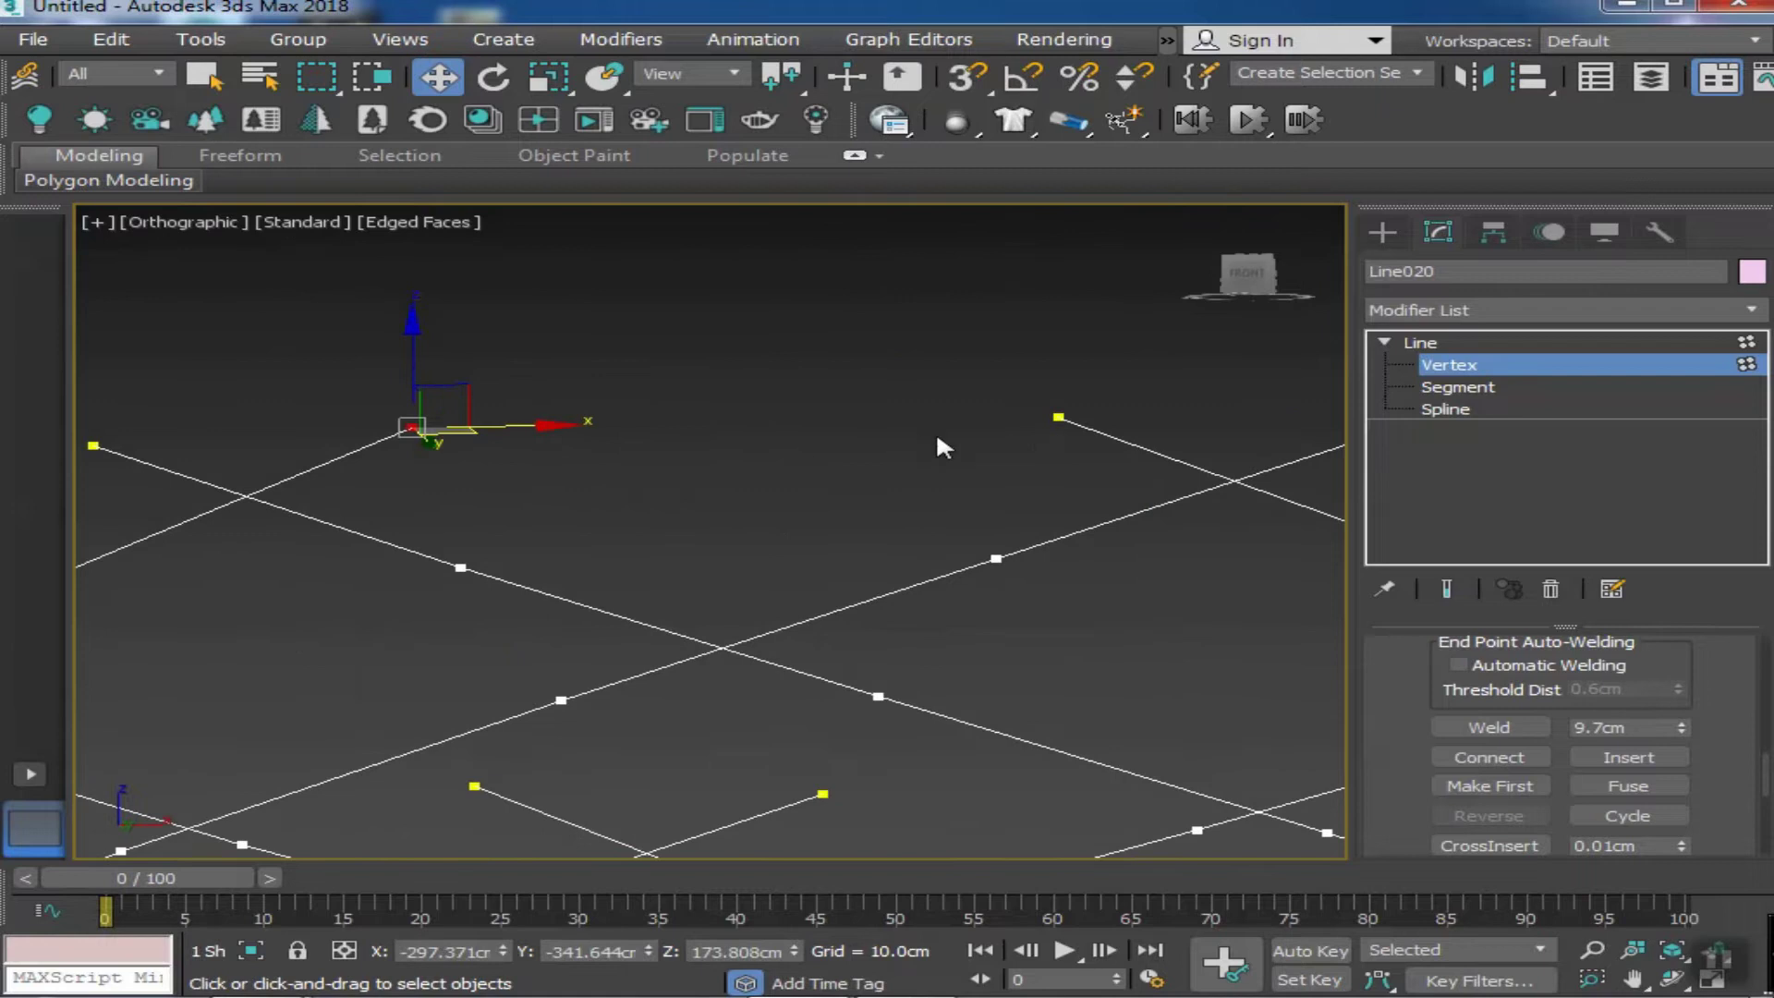
{"action": "left_click", "coordinate": [1541, 730]}
{"action": "scroll", "coordinate": [1045, 542], "scroll_direction": "down", "scroll_amount": 3}
{"action": "scroll", "coordinate": [835, 678], "scroll_direction": "down", "scroll_amount": 3}
{"action": "scroll", "coordinate": [835, 677], "scroll_direction": "up", "scroll_amount": 5}
{"action": "middle_click_drag", "start_coordinate": [754, 699], "coordinate": [484, 727]}
{"action": "scroll", "coordinate": [485, 727], "scroll_direction": "down", "scroll_amount": 2}
{"action": "left_click_drag", "start_coordinate": [719, 754], "coordinate": [528, 679]}
{"action": "left_click", "coordinate": [1490, 728]}
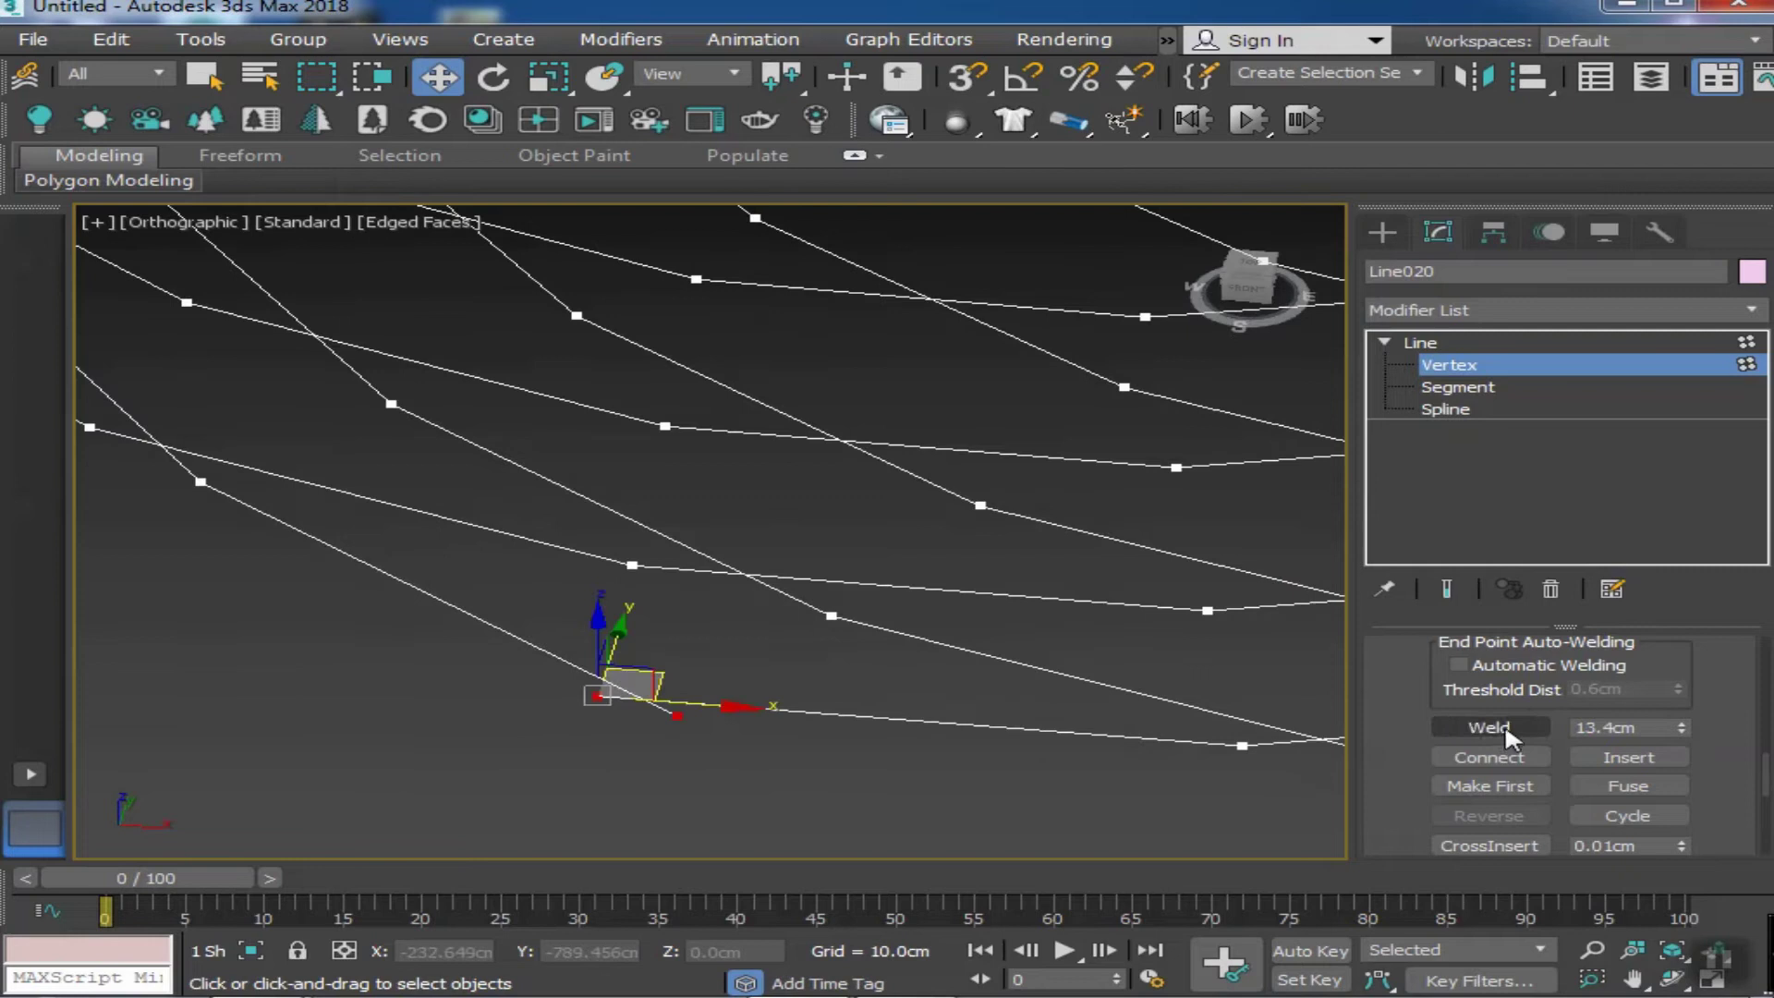
Weld further loose end-vertex pairs around the side of the lattice
{"action": "scroll", "coordinate": [1030, 767], "scroll_direction": "down", "scroll_amount": 3}
{"action": "scroll", "coordinate": [1035, 772], "scroll_direction": "up", "scroll_amount": 3}
{"action": "left_click", "coordinate": [1490, 728]}
{"action": "scroll", "coordinate": [985, 729], "scroll_direction": "down", "scroll_amount": 3}
{"action": "mouse_move", "coordinate": [1192, 584]}
{"action": "left_mouse_down"}
{"action": "mouse_move", "coordinate": [1047, 523]}
{"action": "mouse_move", "coordinate": [1026, 474]}
{"action": "left_mouse_up"}
{"action": "left_click", "coordinate": [1490, 729]}
{"action": "scroll", "coordinate": [1091, 623], "scroll_direction": "up", "scroll_amount": 3}
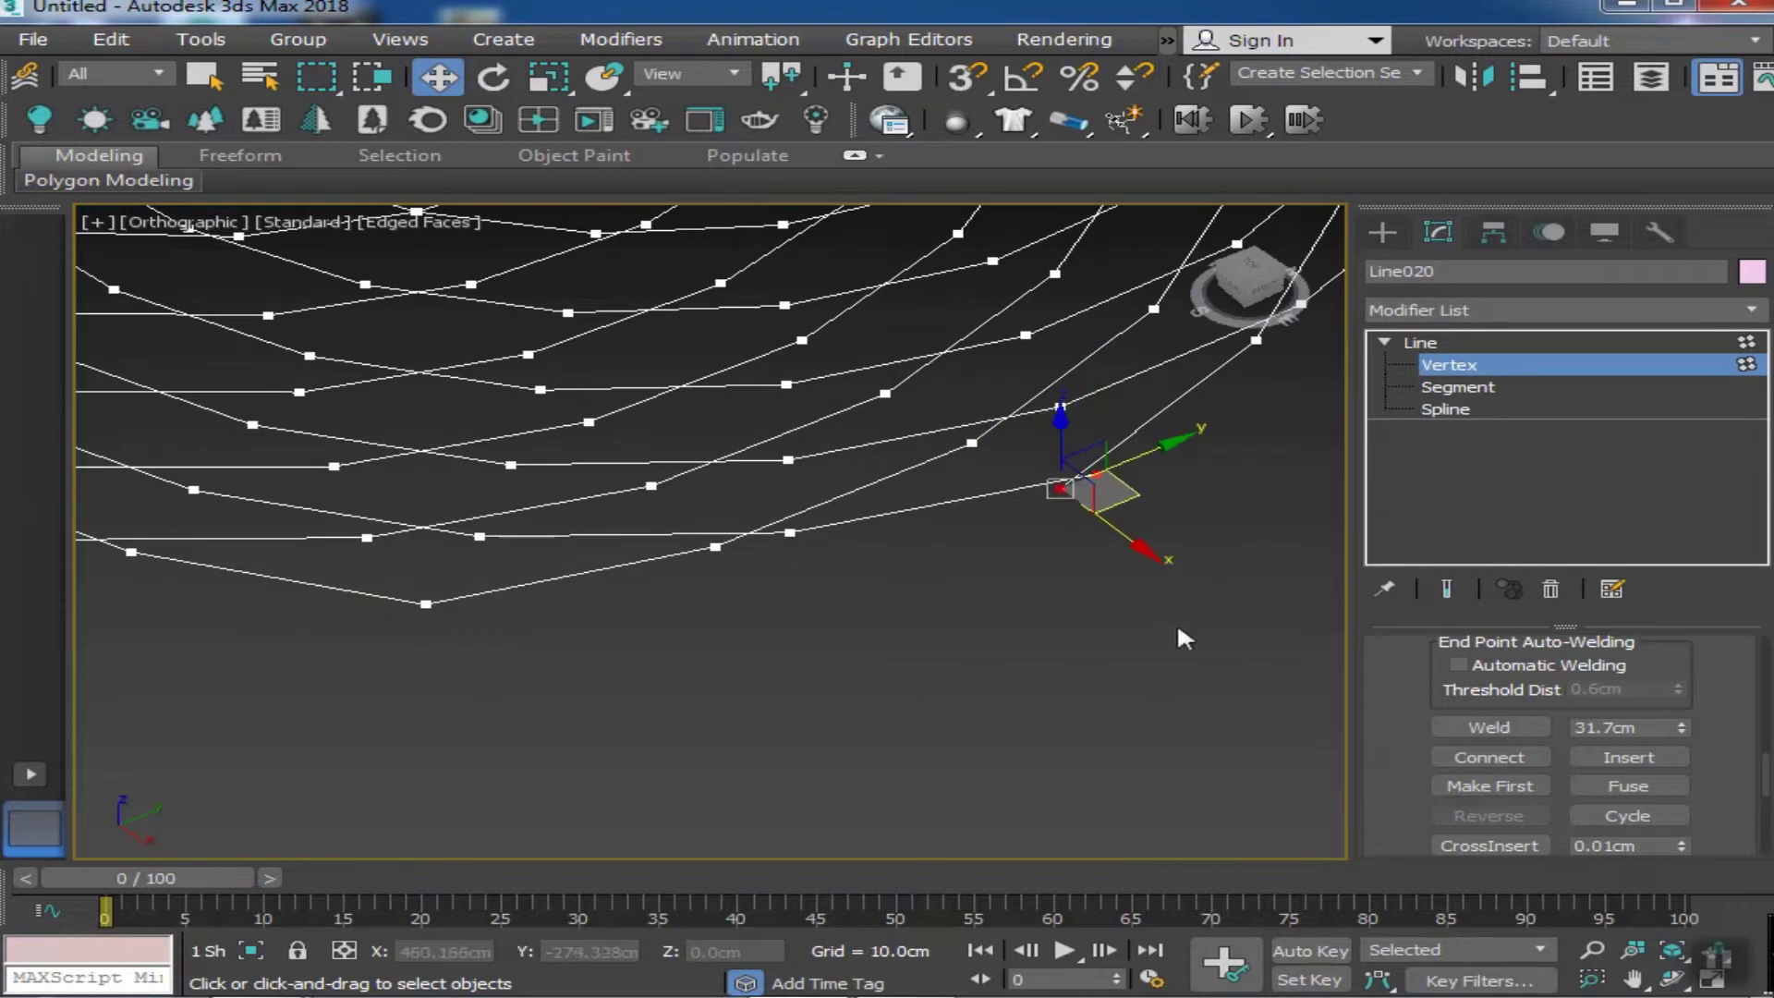
{"action": "left_click", "coordinate": [1489, 728]}
{"action": "middle_click_drag", "start_coordinate": [1073, 654], "coordinate": [998, 602], "text": "alt"}
{"action": "middle_click_drag", "start_coordinate": [1063, 554], "coordinate": [1180, 443], "text": "alt"}
{"action": "left_click", "coordinate": [1188, 439]}
{"action": "left_click", "coordinate": [1489, 728]}
{"action": "mouse_move", "coordinate": [924, 555]}
{"action": "middle_mouse_down", "text": "alt"}
{"action": "mouse_move", "coordinate": [1029, 622]}
{"action": "mouse_move", "coordinate": [1201, 462]}
{"action": "middle_mouse_up", "text": "alt"}
{"action": "left_click", "coordinate": [1489, 728]}
Continue welding overlapping end vertices, working along the lattice's underside
{"action": "mouse_move", "coordinate": [1016, 601]}
{"action": "middle_mouse_down", "text": "alt"}
{"action": "mouse_move", "coordinate": [924, 517]}
{"action": "mouse_move", "coordinate": [979, 545]}
{"action": "middle_mouse_up", "text": "alt"}
{"action": "left_click_drag", "start_coordinate": [969, 533], "coordinate": [876, 462]}
{"action": "mouse_move", "coordinate": [1023, 545]}
{"action": "middle_mouse_down", "text": "alt"}
{"action": "mouse_move", "coordinate": [962, 503]}
{"action": "mouse_move", "coordinate": [855, 654]}
{"action": "middle_mouse_up", "text": "alt"}
{"action": "left_click", "coordinate": [1489, 728]}
{"action": "left_click", "coordinate": [1492, 730]}
{"action": "mouse_move", "coordinate": [1017, 601]}
{"action": "middle_mouse_down", "text": "alt"}
{"action": "mouse_move", "coordinate": [896, 558]}
{"action": "mouse_move", "coordinate": [761, 589]}
{"action": "mouse_move", "coordinate": [663, 518]}
{"action": "mouse_move", "coordinate": [540, 547]}
{"action": "middle_mouse_up", "text": "alt"}
{"action": "scroll", "coordinate": [591, 732], "scroll_direction": "up", "scroll_amount": 5}
{"action": "scroll", "coordinate": [935, 698], "scroll_direction": "up", "scroll_amount": 3}
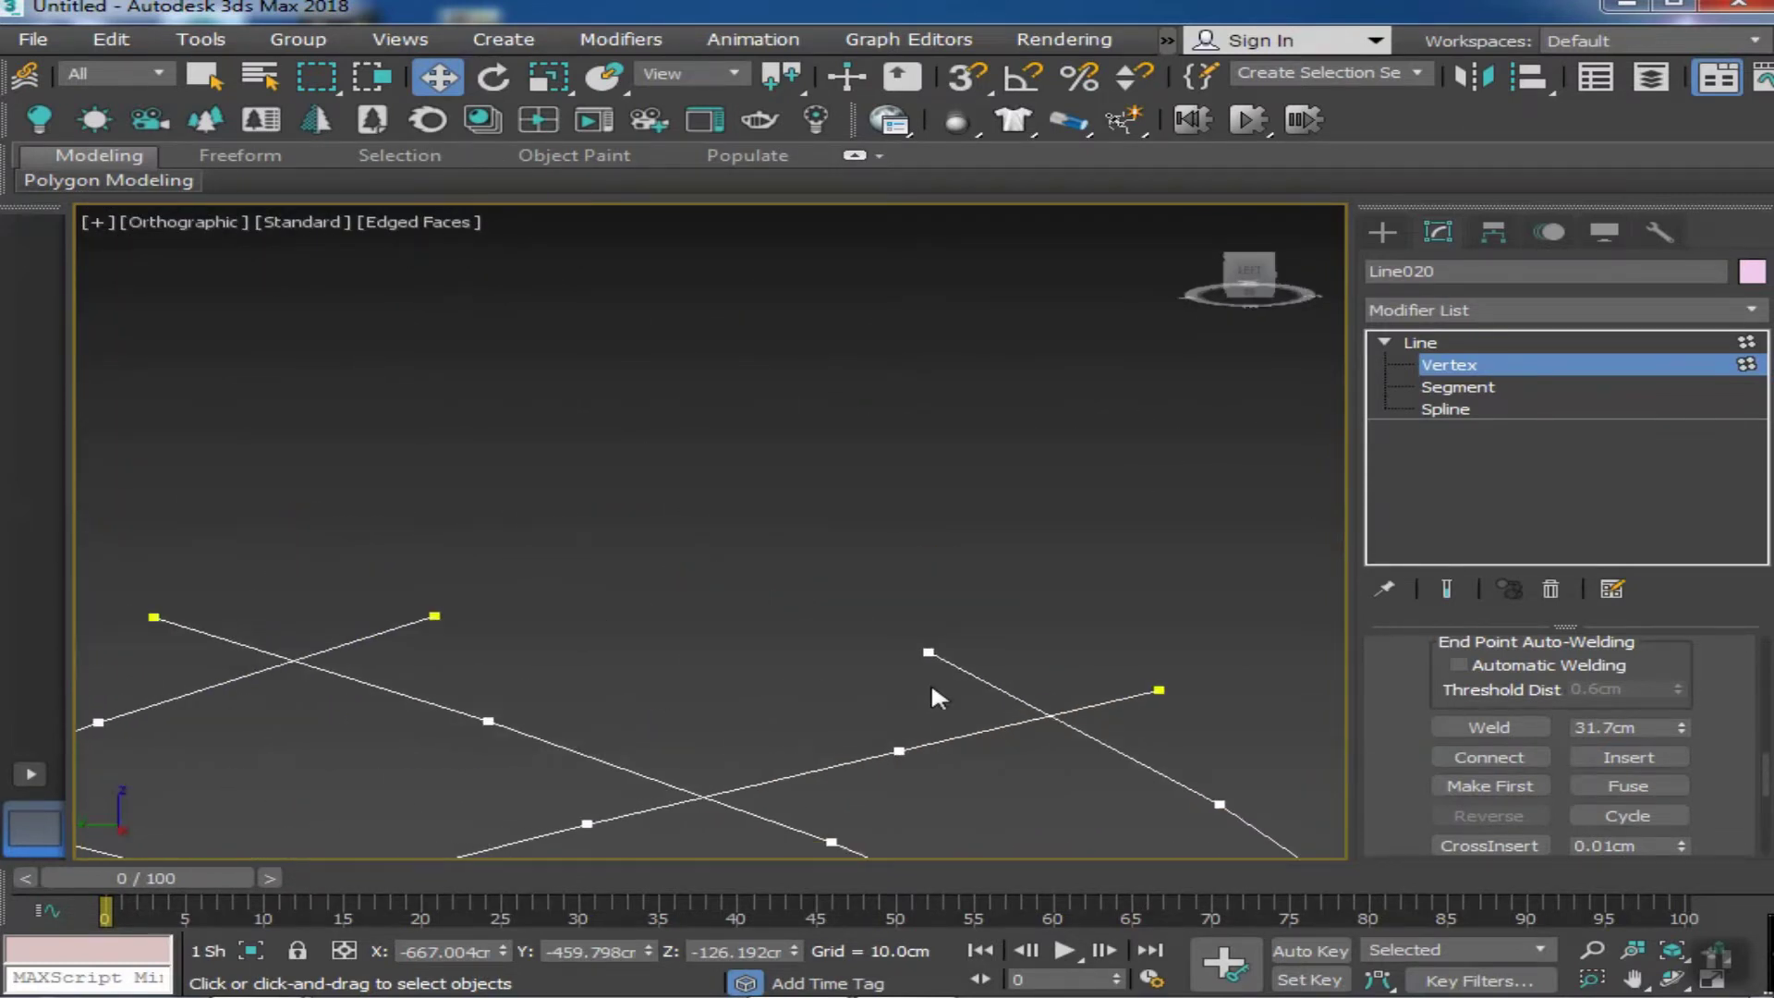
{"action": "left_click", "coordinate": [1490, 729]}
{"action": "mouse_move", "coordinate": [924, 739]}
{"action": "middle_mouse_down", "text": "alt"}
{"action": "mouse_move", "coordinate": [741, 769]}
{"action": "mouse_move", "coordinate": [971, 733]}
{"action": "middle_mouse_up", "text": "alt"}
{"action": "left_click", "coordinate": [1492, 728]}
{"action": "mouse_move", "coordinate": [561, 752]}
{"action": "middle_mouse_down"}
{"action": "mouse_move", "coordinate": [956, 756]}
{"action": "mouse_move", "coordinate": [812, 776]}
{"action": "mouse_move", "coordinate": [812, 693]}
{"action": "mouse_move", "coordinate": [792, 662]}
{"action": "middle_mouse_up"}
{"action": "left_click", "coordinate": [1490, 730]}
{"action": "left_click", "coordinate": [1454, 730]}
Weld the last loose end vertices at the remaining gaps and check the joins
{"action": "mouse_move", "coordinate": [407, 721]}
{"action": "middle_mouse_down"}
{"action": "mouse_move", "coordinate": [812, 710]}
{"action": "mouse_move", "coordinate": [797, 714]}
{"action": "mouse_move", "coordinate": [795, 684]}
{"action": "middle_mouse_up"}
{"action": "left_click", "coordinate": [1490, 728]}
{"action": "mouse_move", "coordinate": [105, 658]}
{"action": "middle_mouse_down"}
{"action": "mouse_move", "coordinate": [693, 658]}
{"action": "mouse_move", "coordinate": [795, 710]}
{"action": "middle_mouse_up"}
{"action": "left_click", "coordinate": [454, 680]}
{"action": "left_click", "coordinate": [1490, 728]}
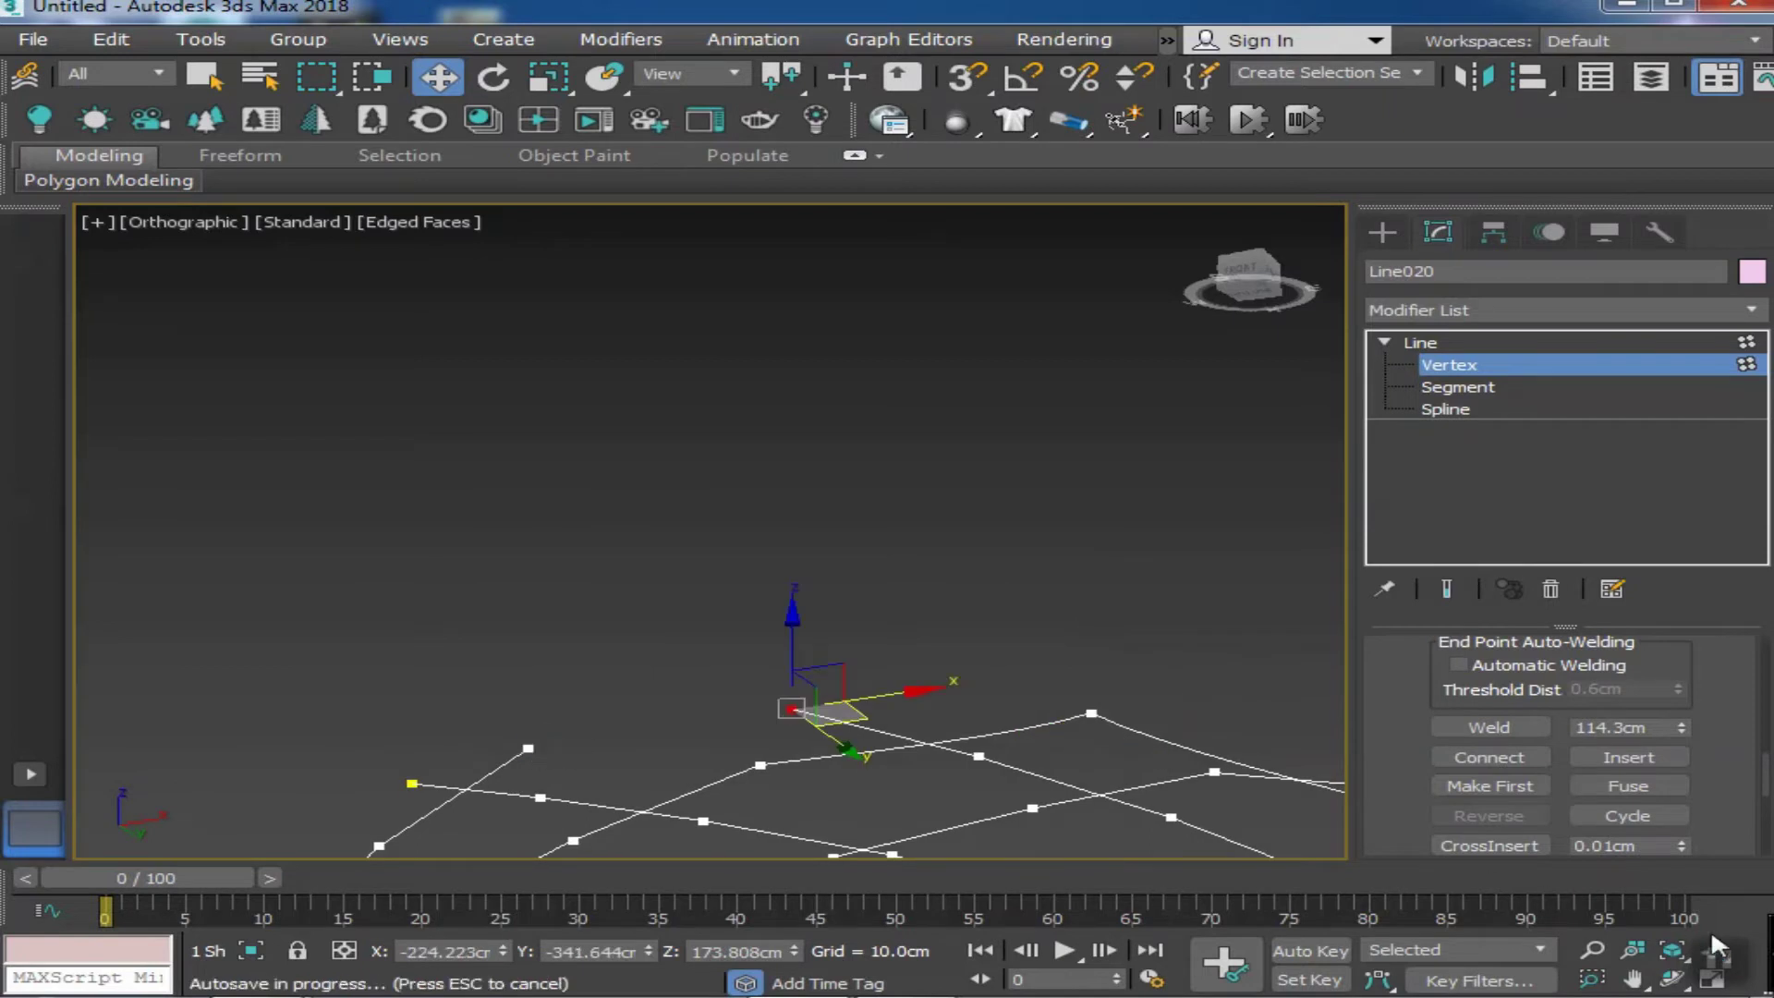
{"action": "left_click", "coordinate": [525, 746]}
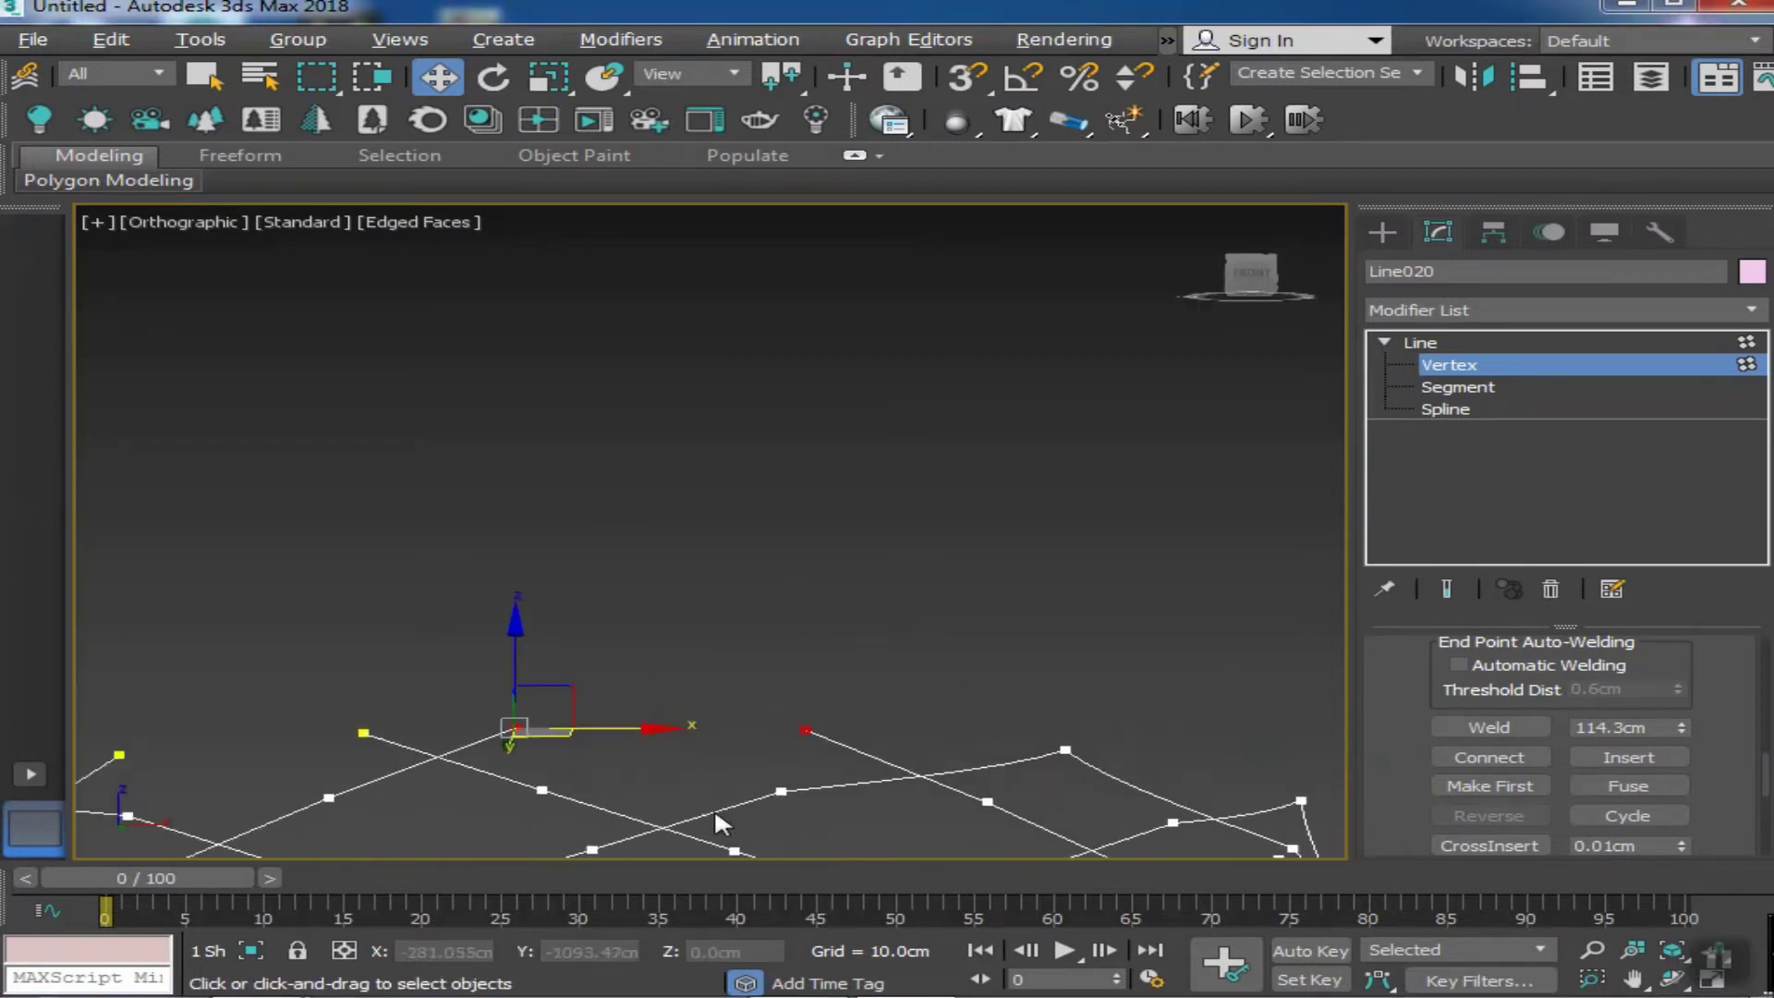
{"action": "left_click", "coordinate": [1489, 728]}
{"action": "middle_click_drag", "start_coordinate": [705, 693], "coordinate": [721, 704], "text": "alt"}
Box-select every vertex of the lattice and bring up the vertex-type quad menu
{"action": "right_click", "coordinate": [382, 685]}
{"action": "left_click", "coordinate": [178, 818]}
{"action": "scroll", "coordinate": [770, 786], "scroll_direction": "up", "scroll_amount": 3}
{"action": "middle_click_drag", "start_coordinate": [618, 607], "coordinate": [688, 642], "text": "alt"}
{"action": "scroll", "coordinate": [688, 642], "scroll_direction": "down", "scroll_amount": 3}
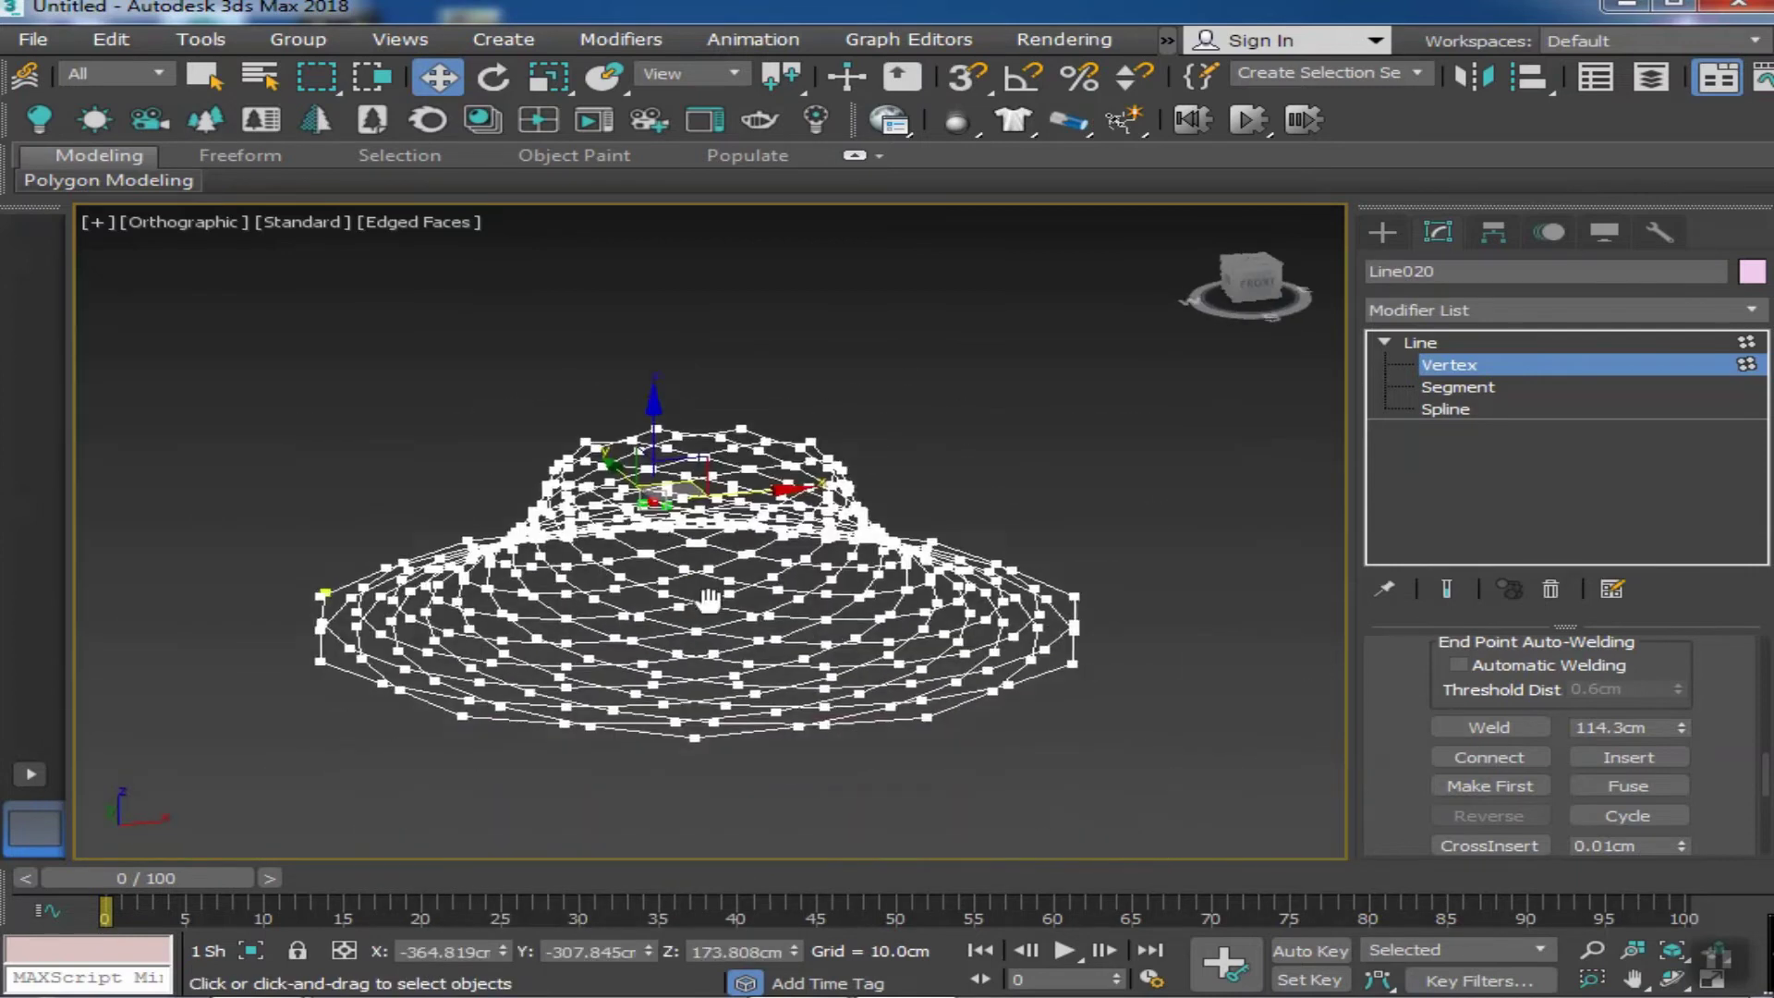
{"action": "left_click_drag", "start_coordinate": [1148, 773], "coordinate": [277, 338]}
{"action": "right_click", "coordinate": [605, 516]}
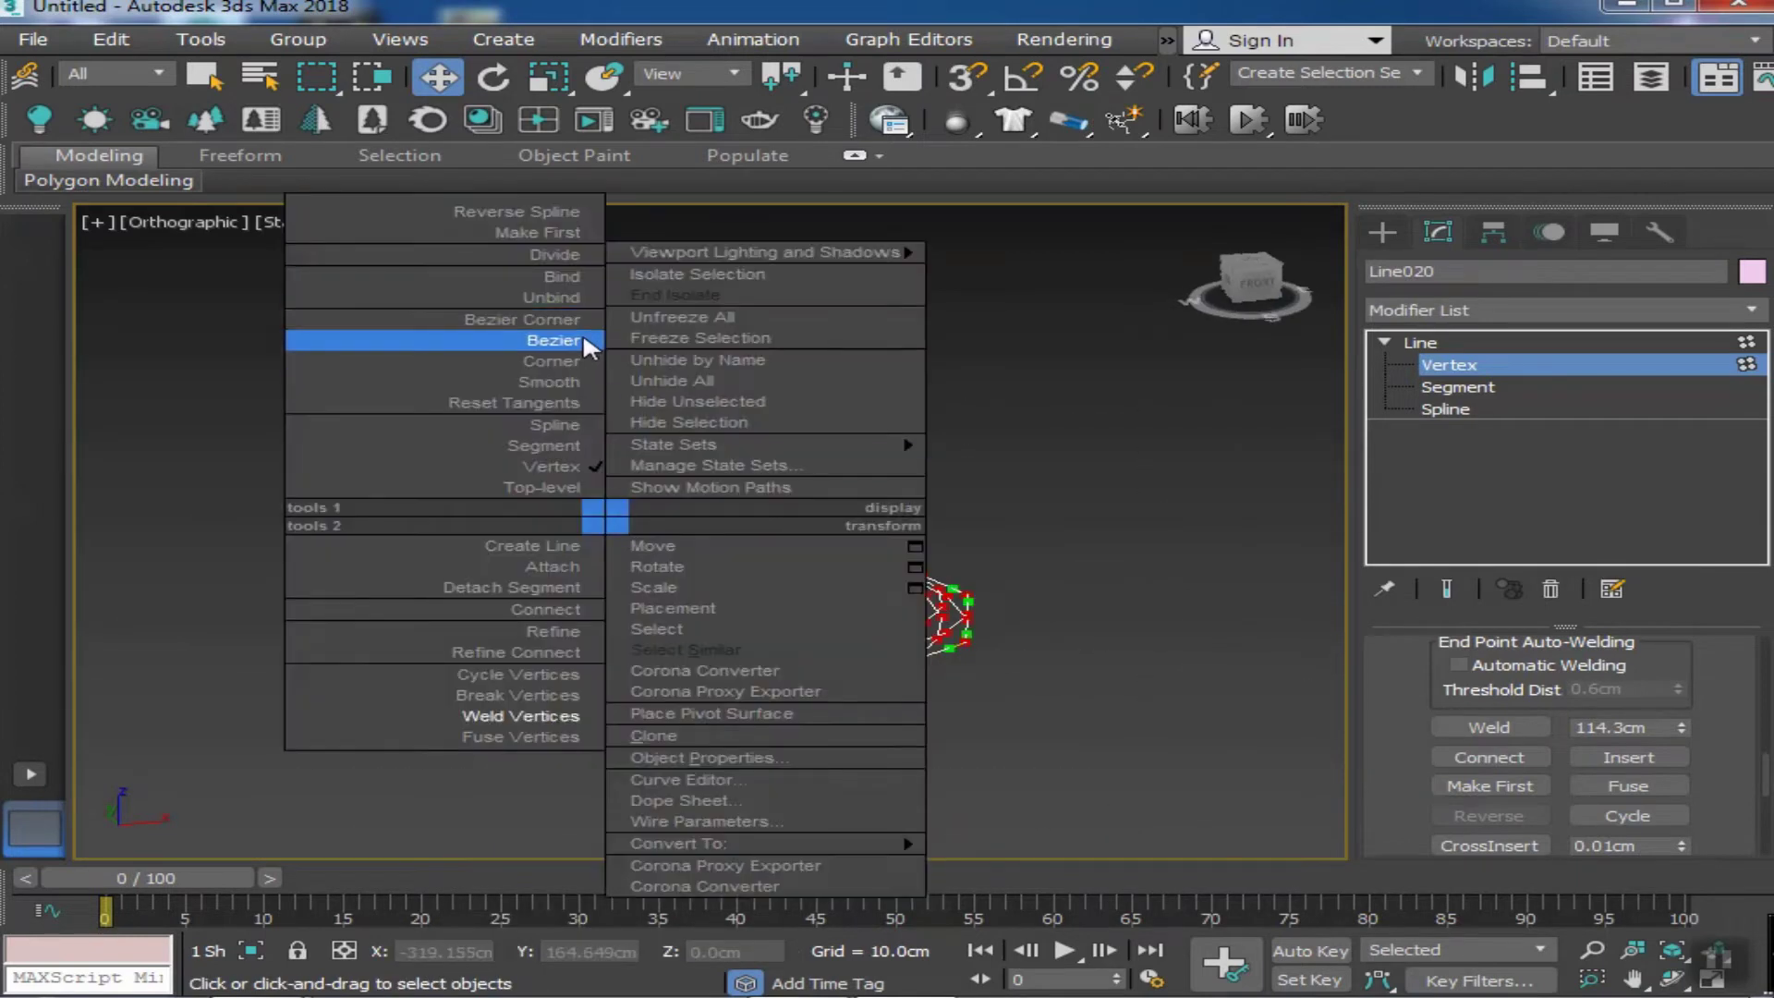
Convert all lattice vertices to Bezier and inspect the smoothed curves
{"action": "left_click", "coordinate": [568, 340]}
{"action": "key", "text": "z"}
{"action": "middle_click_drag", "start_coordinate": [724, 465], "coordinate": [729, 463], "text": "alt"}
{"action": "left_click", "coordinate": [483, 459]}
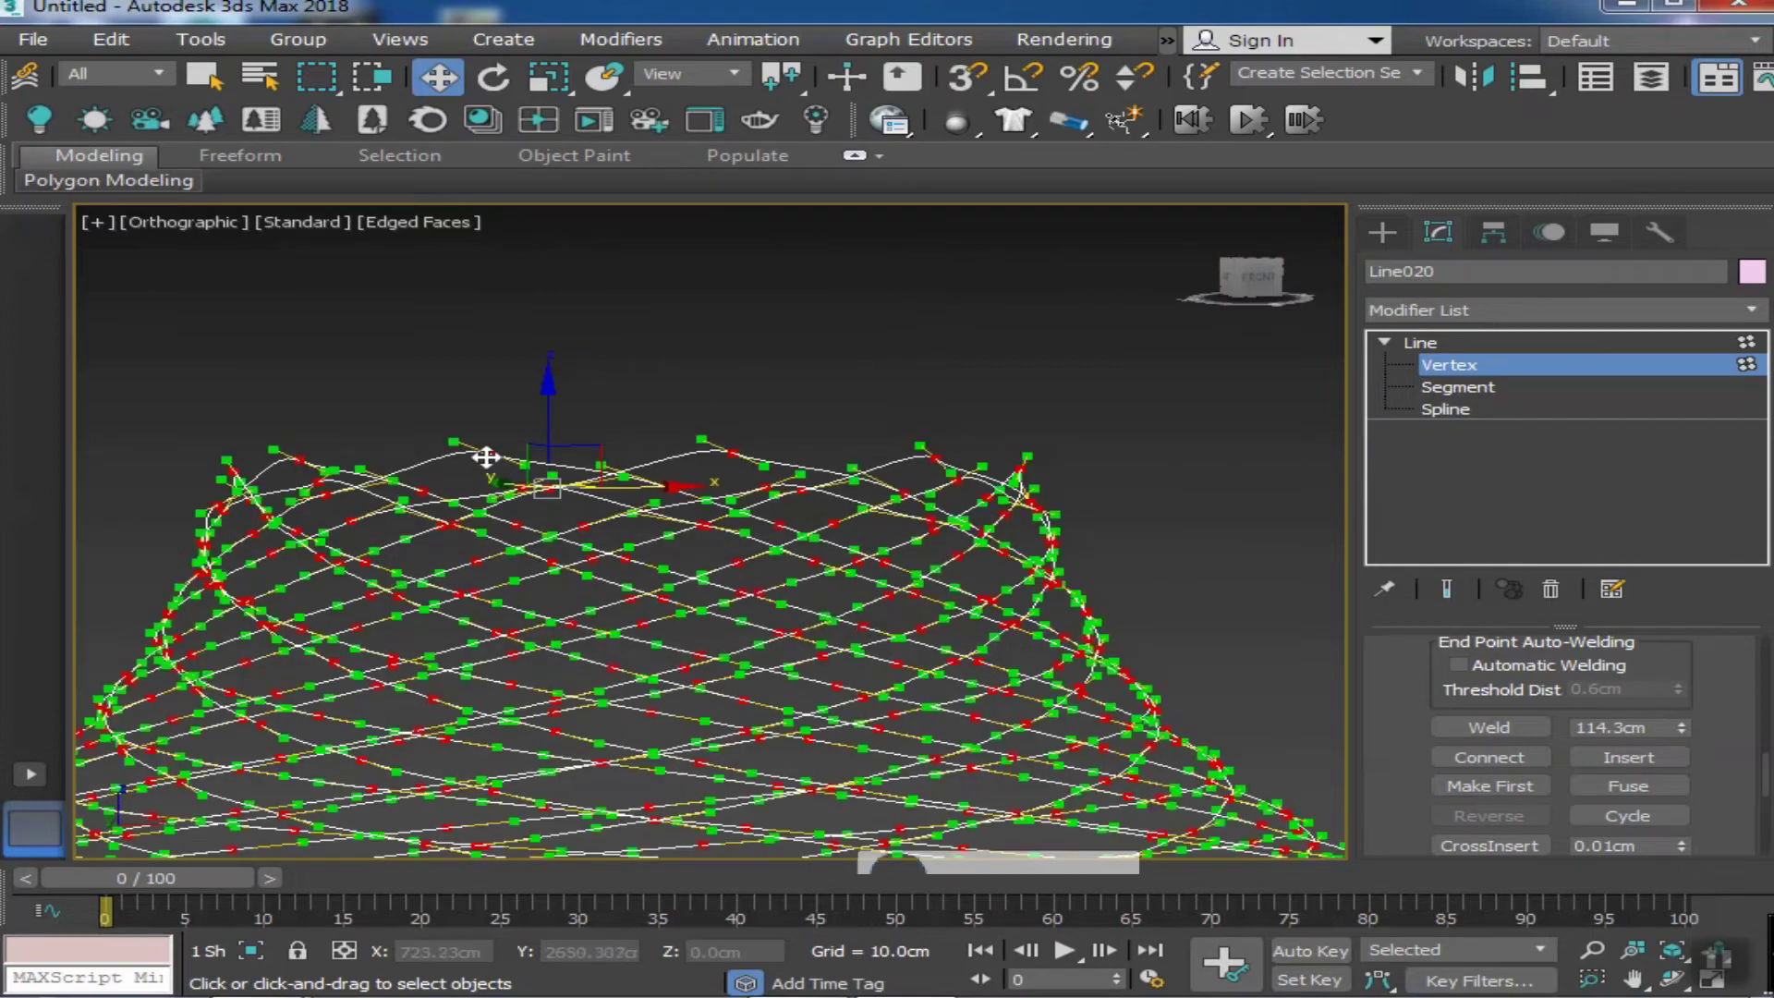
{"action": "right_click", "coordinate": [475, 447]}
{"action": "left_click", "coordinate": [337, 268]}
{"action": "mouse_move", "coordinate": [574, 463]}
{"action": "middle_mouse_down", "text": "alt"}
{"action": "mouse_move", "coordinate": [490, 454]}
{"action": "mouse_move", "coordinate": [575, 475]}
{"action": "mouse_move", "coordinate": [622, 329]}
{"action": "middle_mouse_up", "text": "alt"}
{"action": "scroll", "coordinate": [899, 706], "scroll_direction": "up", "scroll_amount": 5}
{"action": "scroll", "coordinate": [968, 721], "scroll_direction": "up", "scroll_amount": 3}
{"action": "scroll", "coordinate": [966, 716], "scroll_direction": "down", "scroll_amount": 10}
{"action": "middle_click_drag", "start_coordinate": [907, 717], "coordinate": [772, 681], "text": "alt"}
{"action": "scroll", "coordinate": [1072, 696], "scroll_direction": "down", "scroll_amount": 3}
Select the whole spline and enable it in the viewport as rectangular tubes
{"action": "key", "text": "1"}
{"action": "middle_click_drag", "start_coordinate": [1176, 586], "coordinate": [1220, 774], "text": "alt"}
{"action": "left_click_drag", "start_coordinate": [1220, 774], "coordinate": [507, 328]}
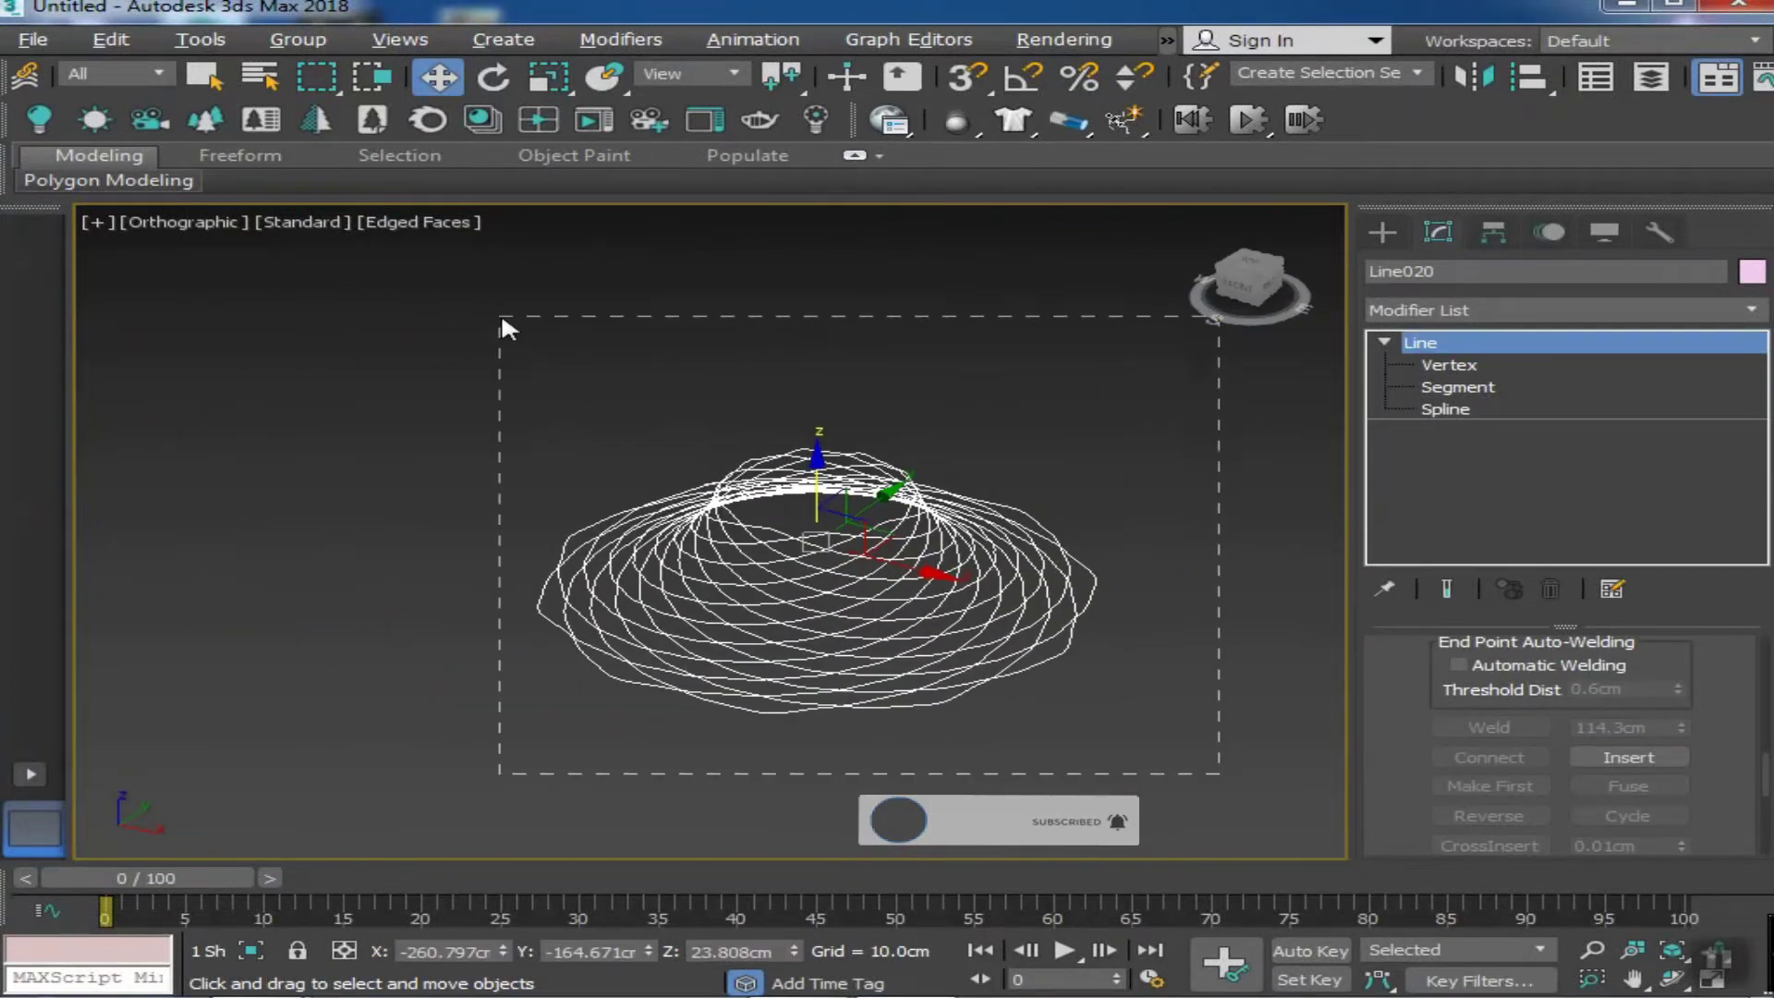
{"action": "scroll", "coordinate": [1571, 601], "scroll_direction": "up", "scroll_amount": 3}
{"action": "scroll", "coordinate": [1685, 678], "scroll_direction": "up", "scroll_amount": 5}
{"action": "scroll", "coordinate": [1530, 695], "scroll_direction": "up", "scroll_amount": 5}
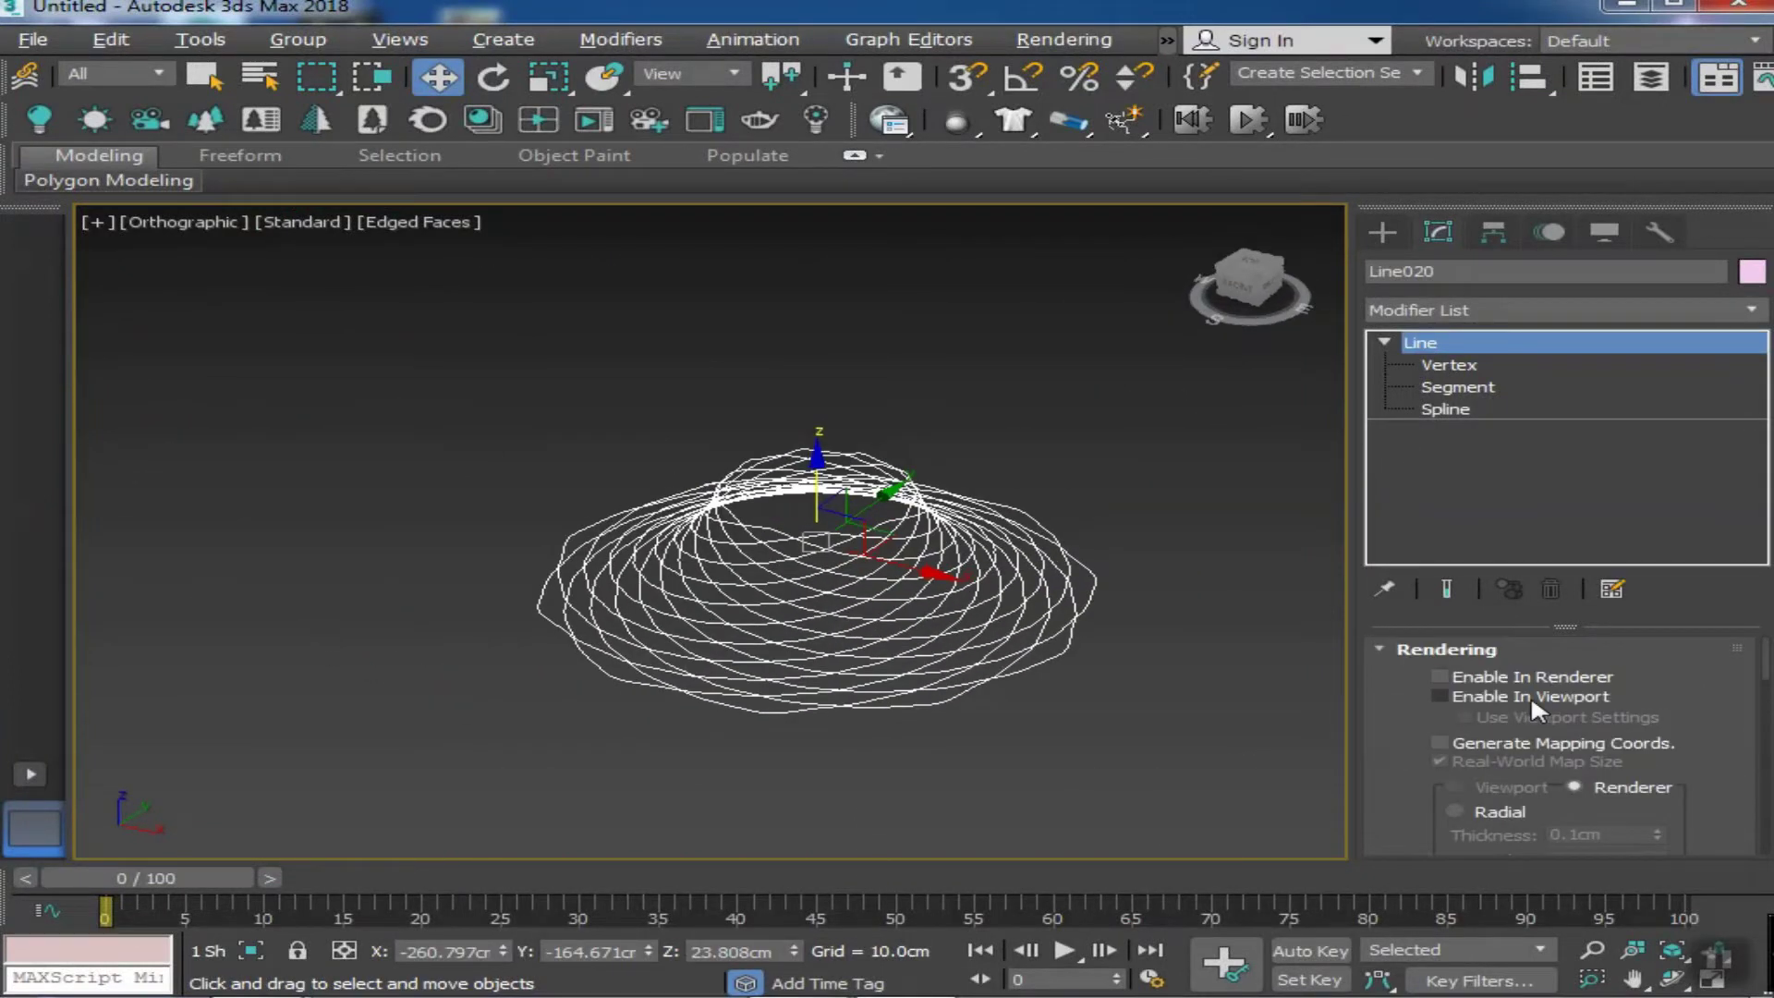
{"action": "left_click", "coordinate": [1440, 695]}
{"action": "middle_click_drag", "start_coordinate": [933, 691], "coordinate": [809, 709]}
{"action": "scroll", "coordinate": [1505, 730], "scroll_direction": "down", "scroll_amount": 2}
{"action": "scroll", "coordinate": [1477, 752], "scroll_direction": "down", "scroll_amount": 3}
Set the rectangular tube section to Length 6 cm and Width 6 cm
{"action": "left_click_drag", "start_coordinate": [1661, 745], "coordinate": [967, 384]}
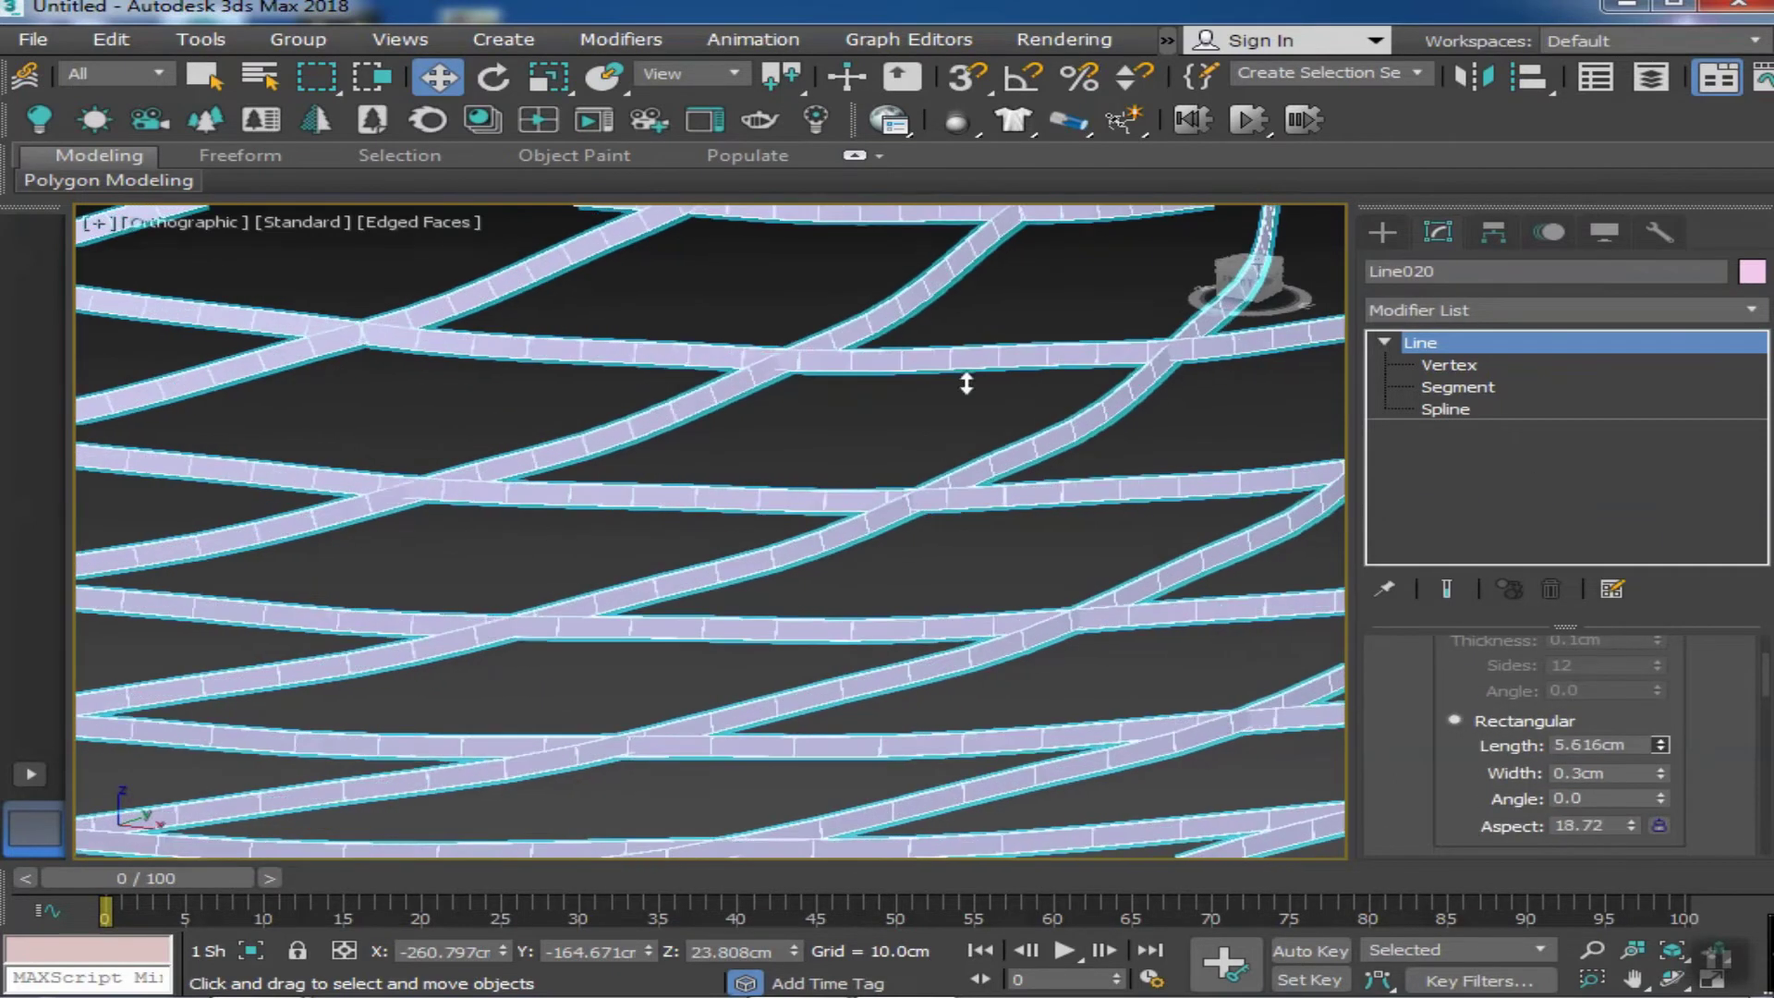
{"action": "scroll", "coordinate": [927, 659], "scroll_direction": "down", "scroll_amount": 5}
{"action": "double_click", "coordinate": [1604, 745]}
{"action": "type", "text": "6"}
{"action": "key", "text": "Tab"}
{"action": "scroll", "coordinate": [675, 568], "scroll_direction": "up", "scroll_amount": 5}
{"action": "left_click_drag", "start_coordinate": [1661, 768], "coordinate": [1576, 777]}
{"action": "double_click", "coordinate": [1577, 773]}
{"action": "type", "text": "6"}
{"action": "key", "text": "Tab"}
{"action": "scroll", "coordinate": [813, 707], "scroll_direction": "down", "scroll_amount": 5}
{"action": "scroll", "coordinate": [812, 707], "scroll_direction": "down", "scroll_amount": 5}
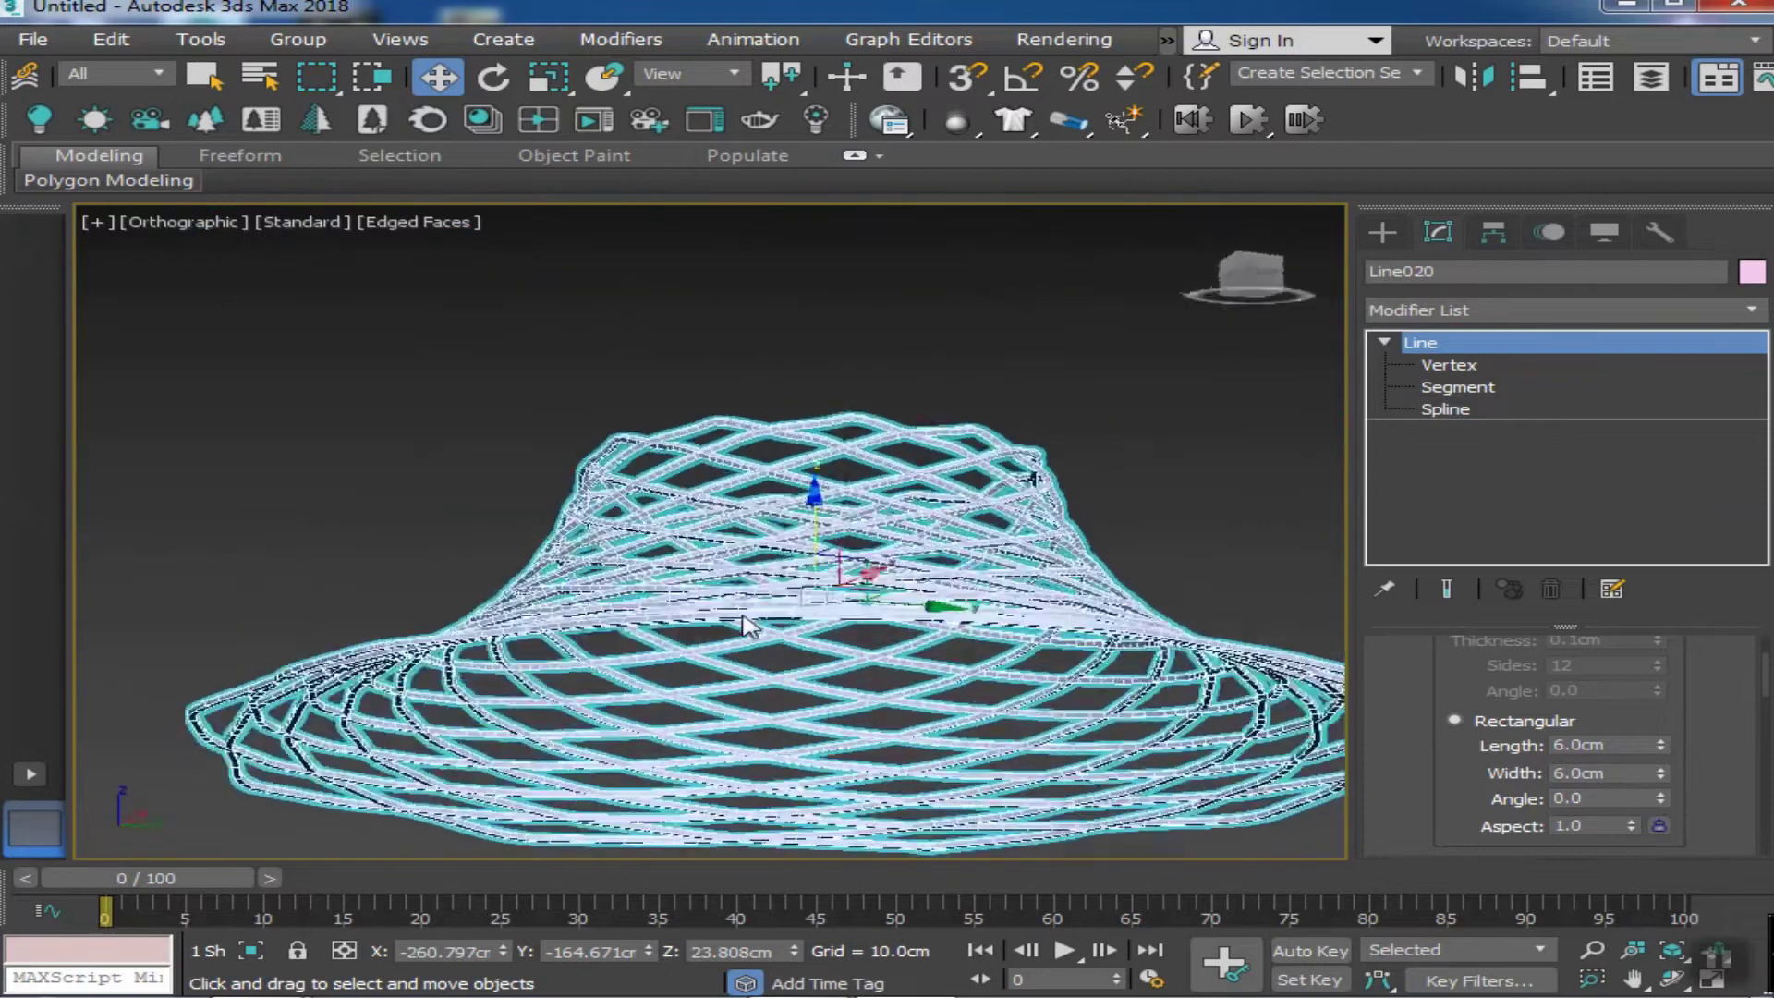
Add an Edit Poly modifier to the lattice tubes
{"action": "scroll", "coordinate": [647, 555], "scroll_direction": "up", "scroll_amount": 4}
{"action": "left_click", "coordinate": [1532, 309]}
{"action": "key", "text": "e"}
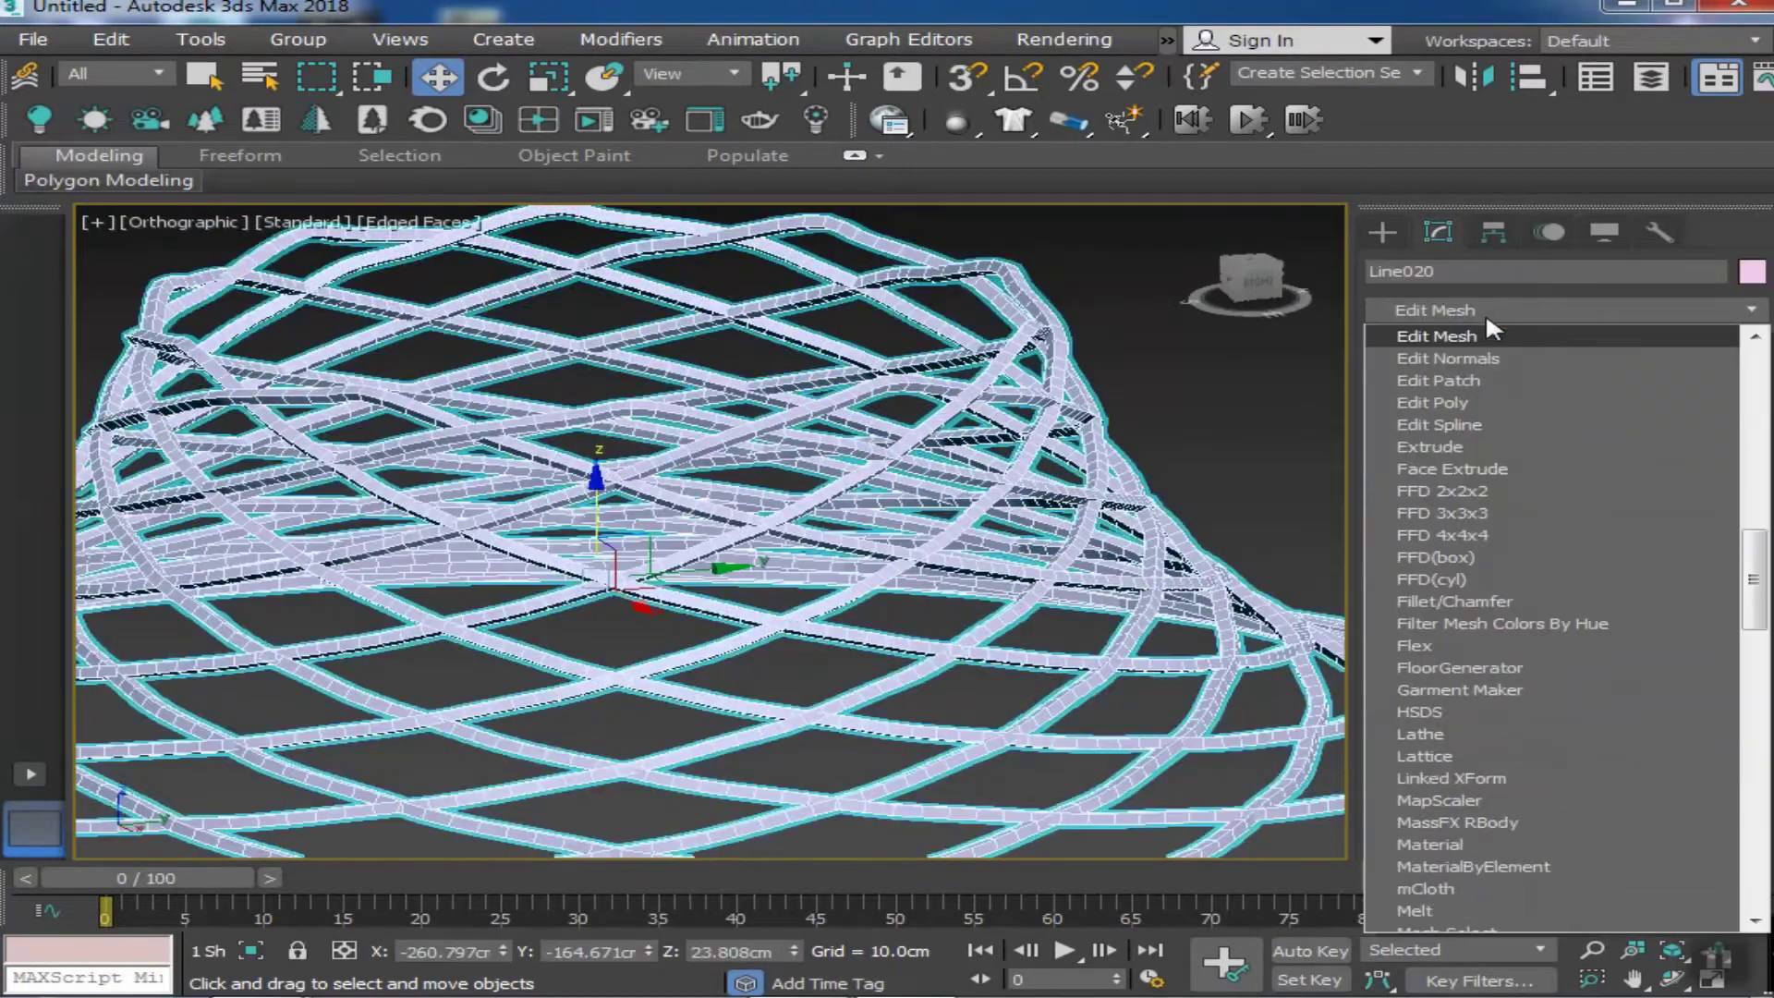
{"action": "left_click", "coordinate": [1477, 399]}
{"action": "middle_click_drag", "start_coordinate": [924, 499], "coordinate": [959, 469], "text": "alt"}
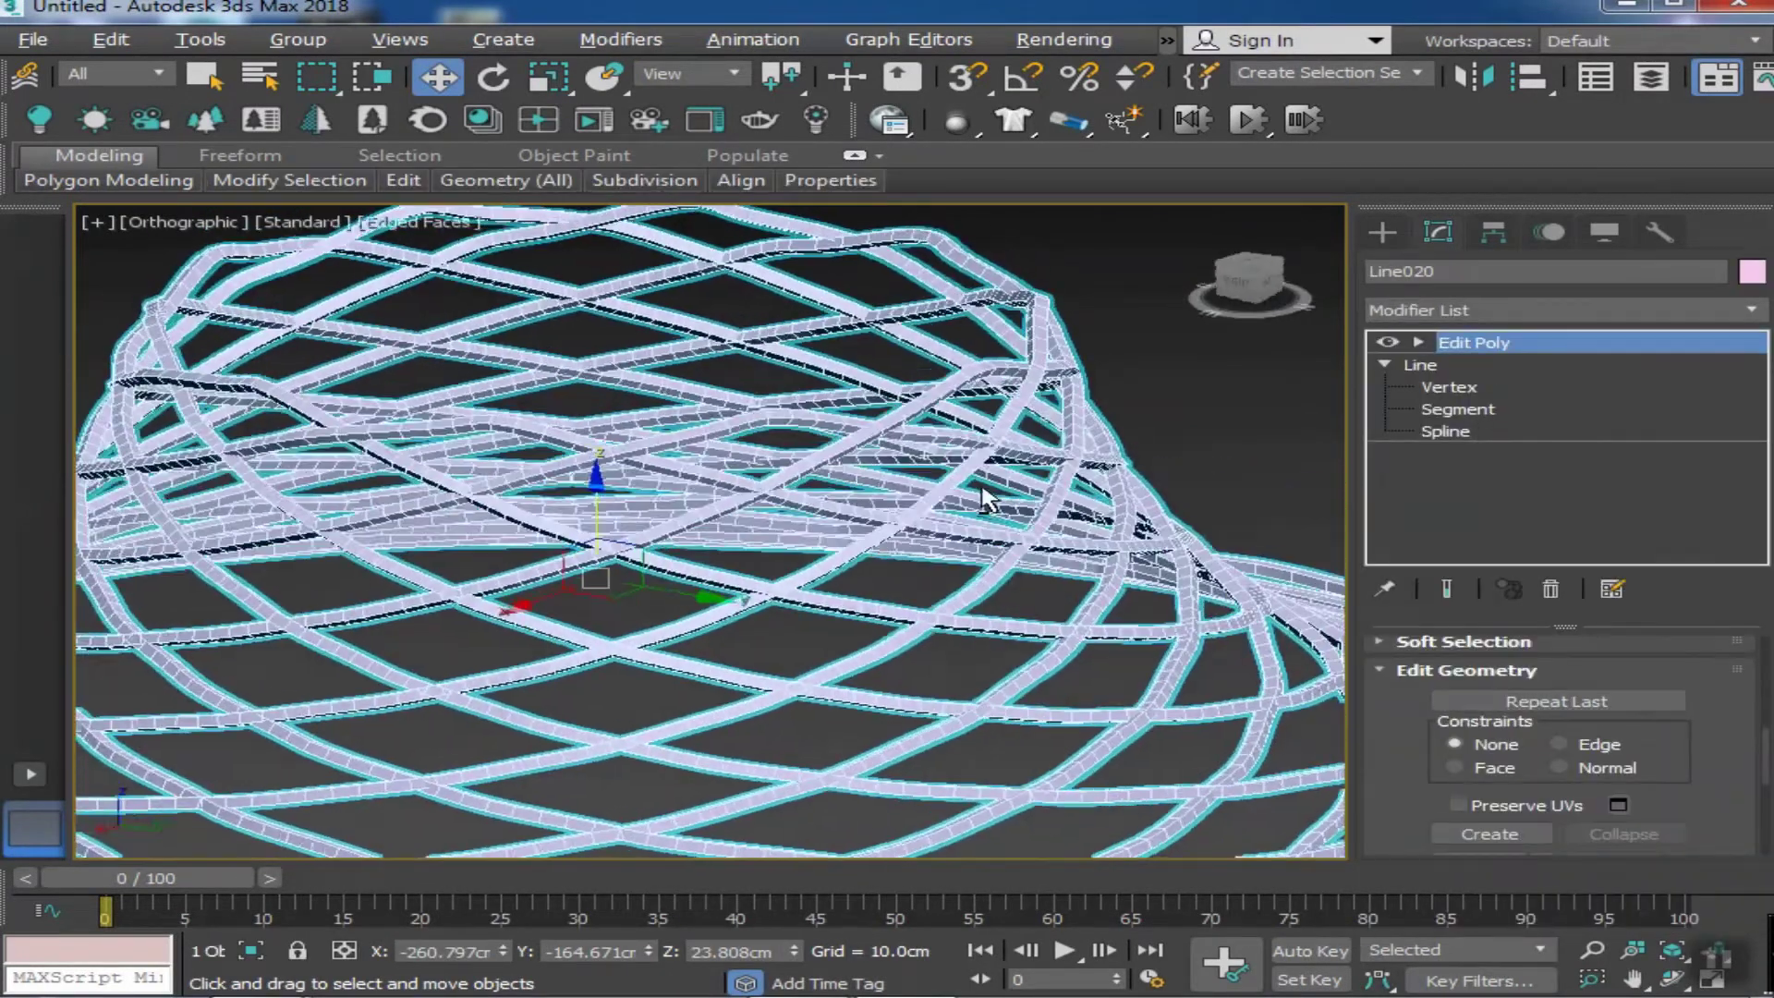
{"action": "scroll", "coordinate": [996, 571], "scroll_direction": "down", "scroll_amount": 3}
Deselect the lattice and switch the viewport to clay shading
{"action": "left_click", "coordinate": [555, 259]}
{"action": "left_click", "coordinate": [435, 222]}
{"action": "left_click", "coordinate": [540, 406]}
{"action": "scroll", "coordinate": [730, 462], "scroll_direction": "up", "scroll_amount": 3}
Add an OpenSubdiv modifier to smooth the tubes
{"action": "left_click", "coordinate": [1503, 310]}
{"action": "key", "text": "o"}
{"action": "left_click", "coordinate": [1484, 334]}
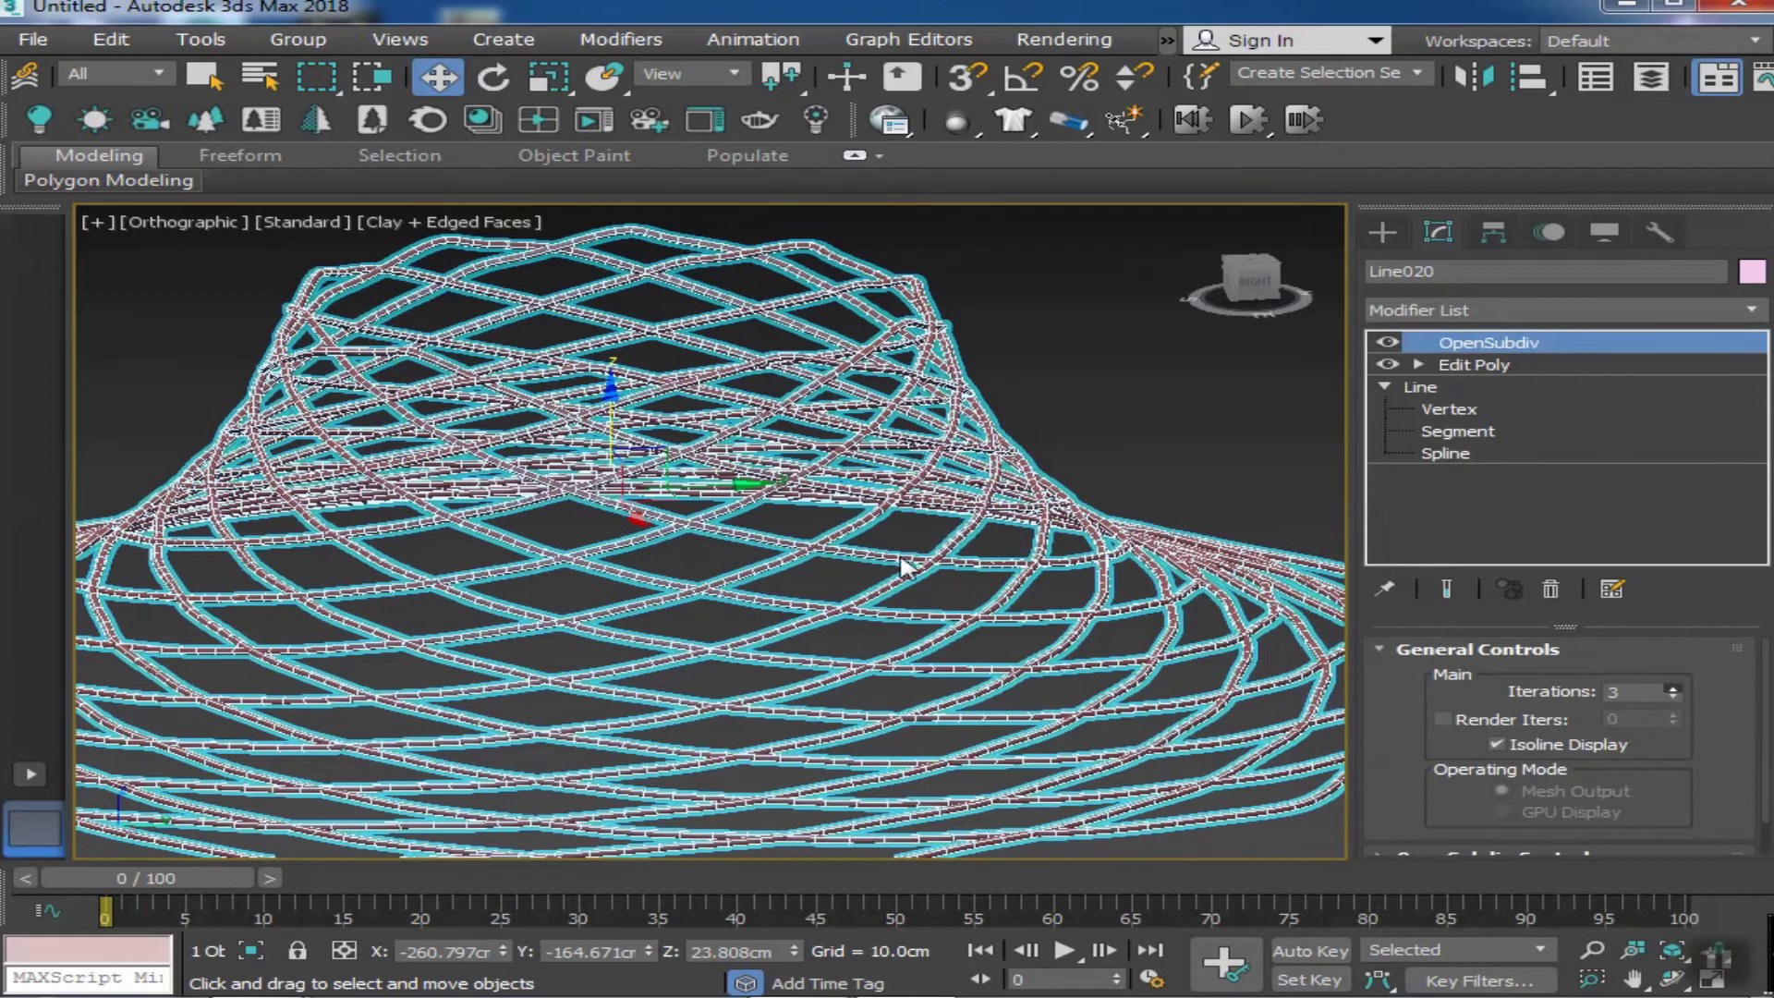
{"action": "scroll", "coordinate": [808, 565], "scroll_direction": "up", "scroll_amount": 5}
{"action": "right_click", "coordinate": [808, 565]}
{"action": "scroll", "coordinate": [808, 566], "scroll_direction": "up", "scroll_amount": 3}
{"action": "left_click", "coordinate": [1042, 423]}
In Edit Poly Edge mode, select one edge and its full ring across the tubes
{"action": "left_click", "coordinate": [1474, 364]}
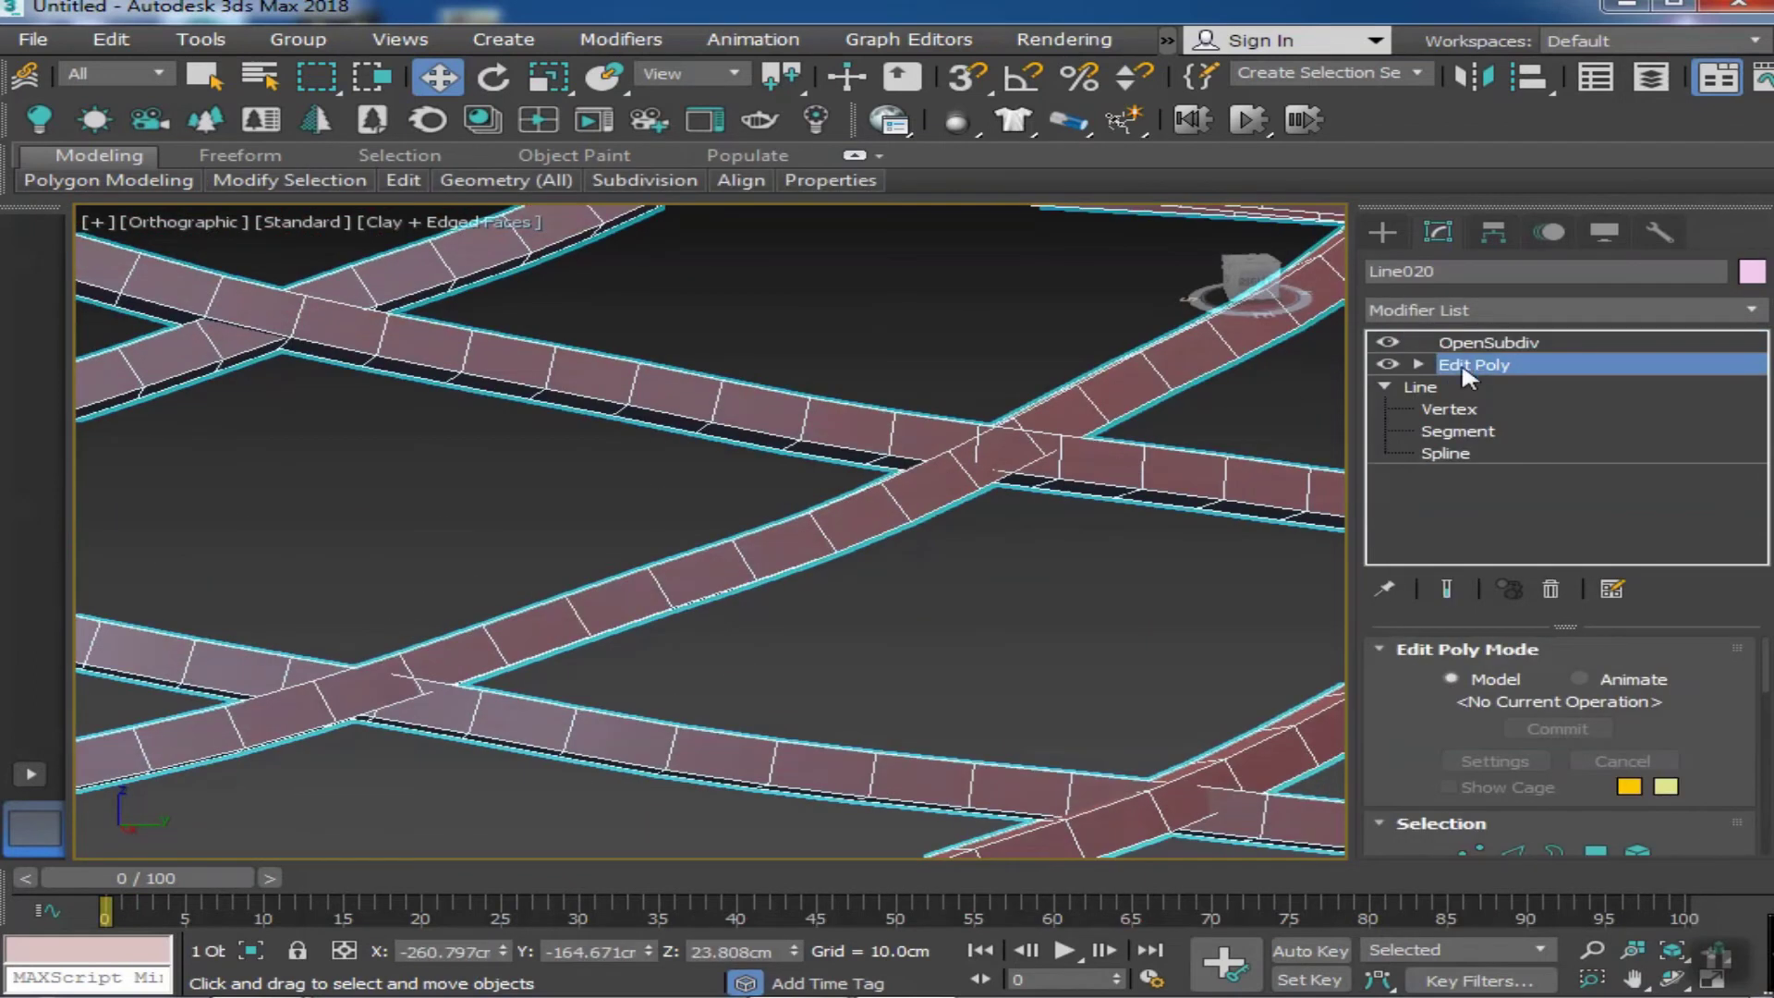
{"action": "left_click", "coordinate": [1419, 364]}
{"action": "left_click", "coordinate": [1478, 409]}
{"action": "left_click", "coordinate": [830, 519]}
{"action": "middle_click_drag", "start_coordinate": [830, 519], "coordinate": [924, 555], "text": "alt"}
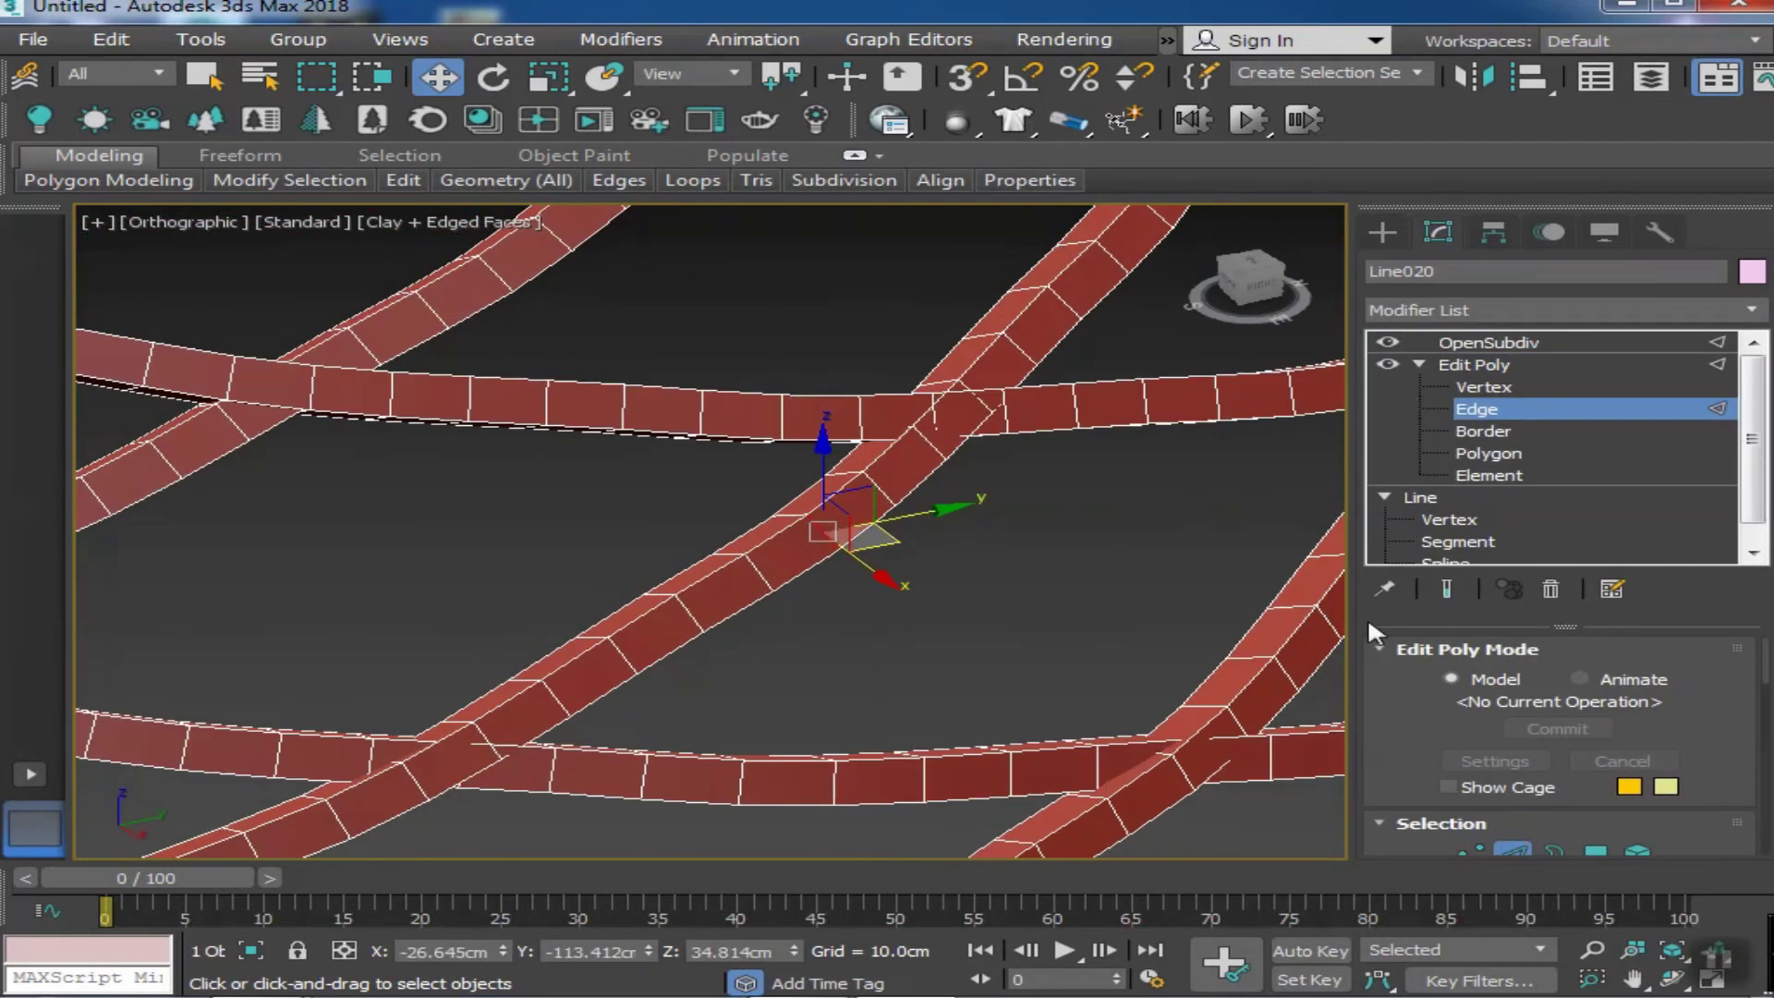
{"action": "scroll", "coordinate": [1702, 724], "scroll_direction": "down", "scroll_amount": 3}
{"action": "left_click", "coordinate": [1473, 754]}
Connect the ring with 2 segments and pinch 26, then clear the selection
{"action": "scroll", "coordinate": [1699, 747], "scroll_direction": "down", "scroll_amount": 3}
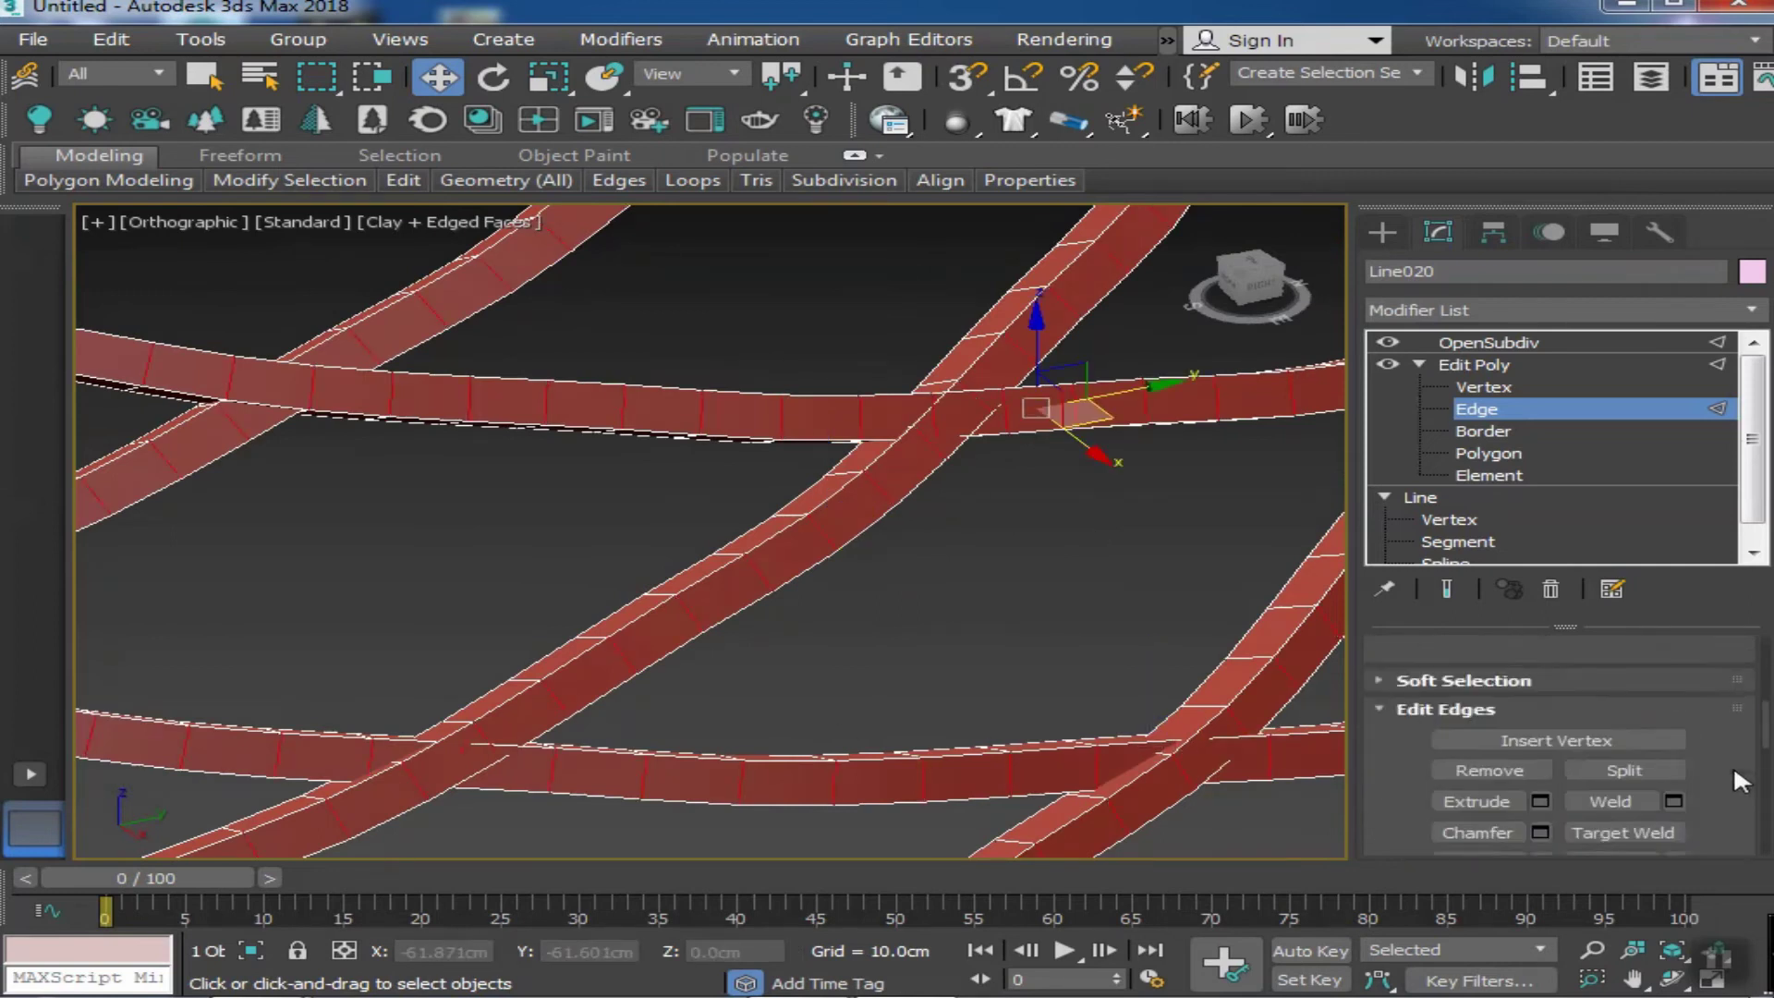
{"action": "scroll", "coordinate": [1691, 775], "scroll_direction": "down", "scroll_amount": 2}
{"action": "left_click", "coordinate": [1673, 784]}
{"action": "middle_click_drag", "start_coordinate": [749, 554], "coordinate": [734, 584], "text": "alt"}
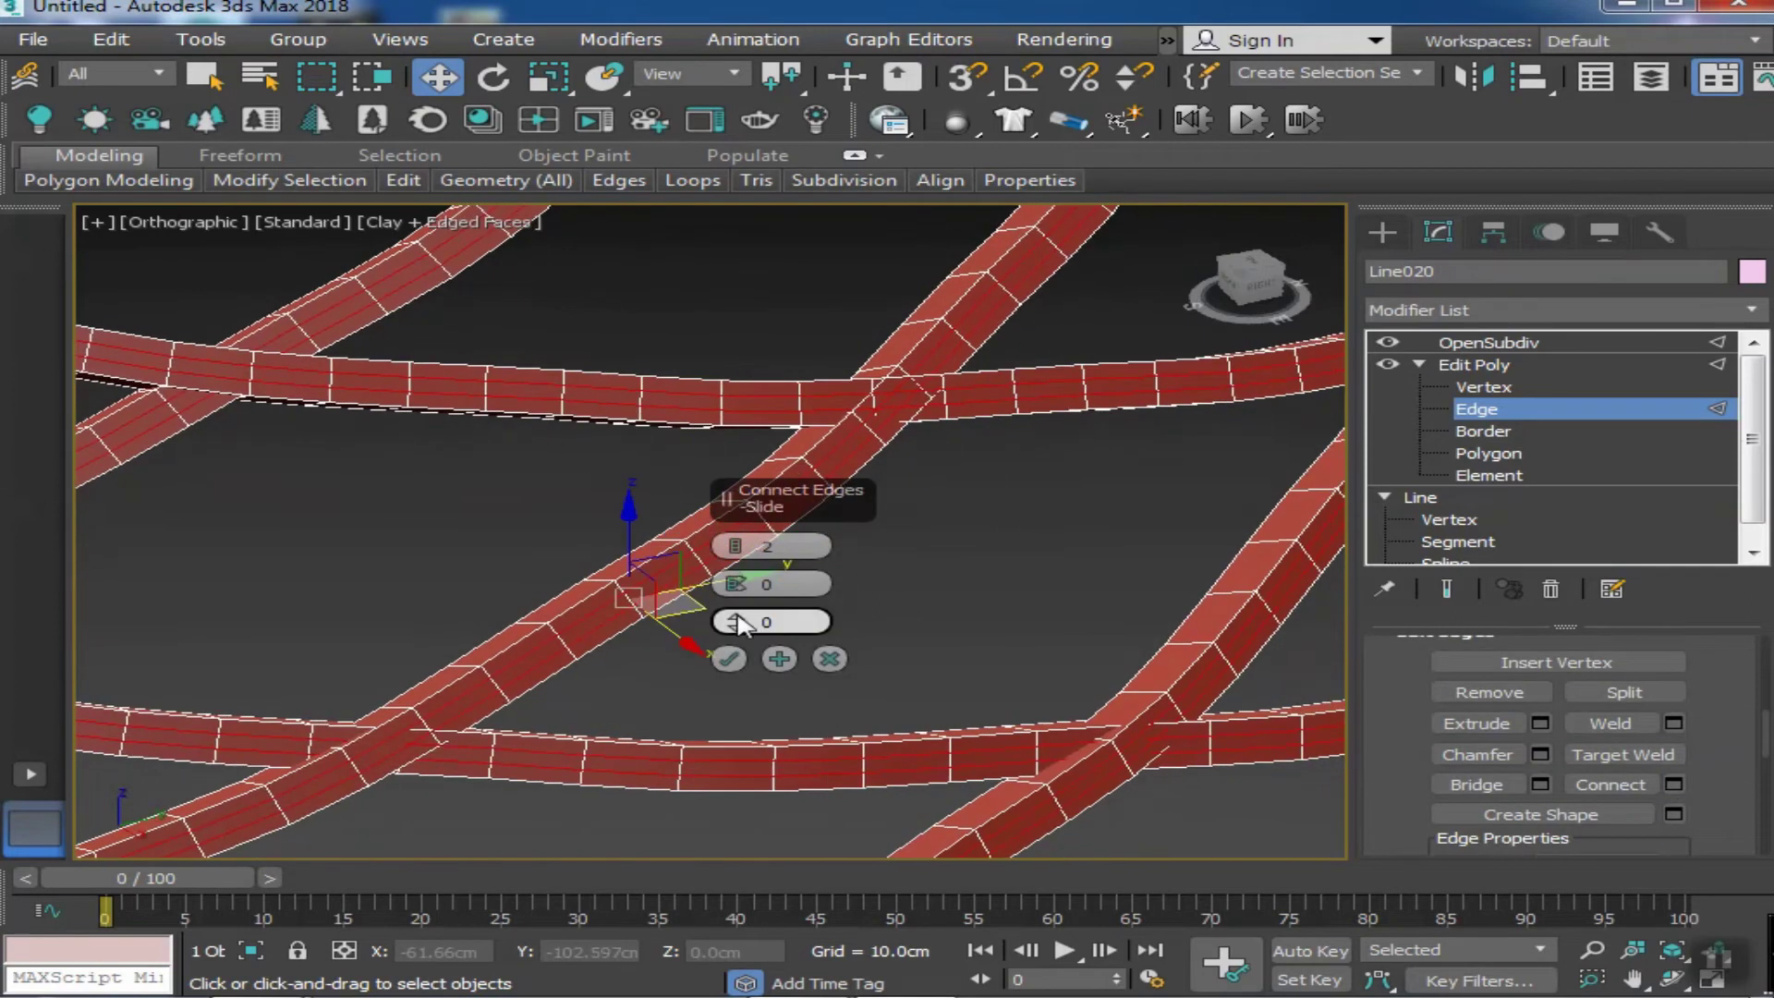
{"action": "left_click_drag", "start_coordinate": [735, 584], "coordinate": [735, 554]}
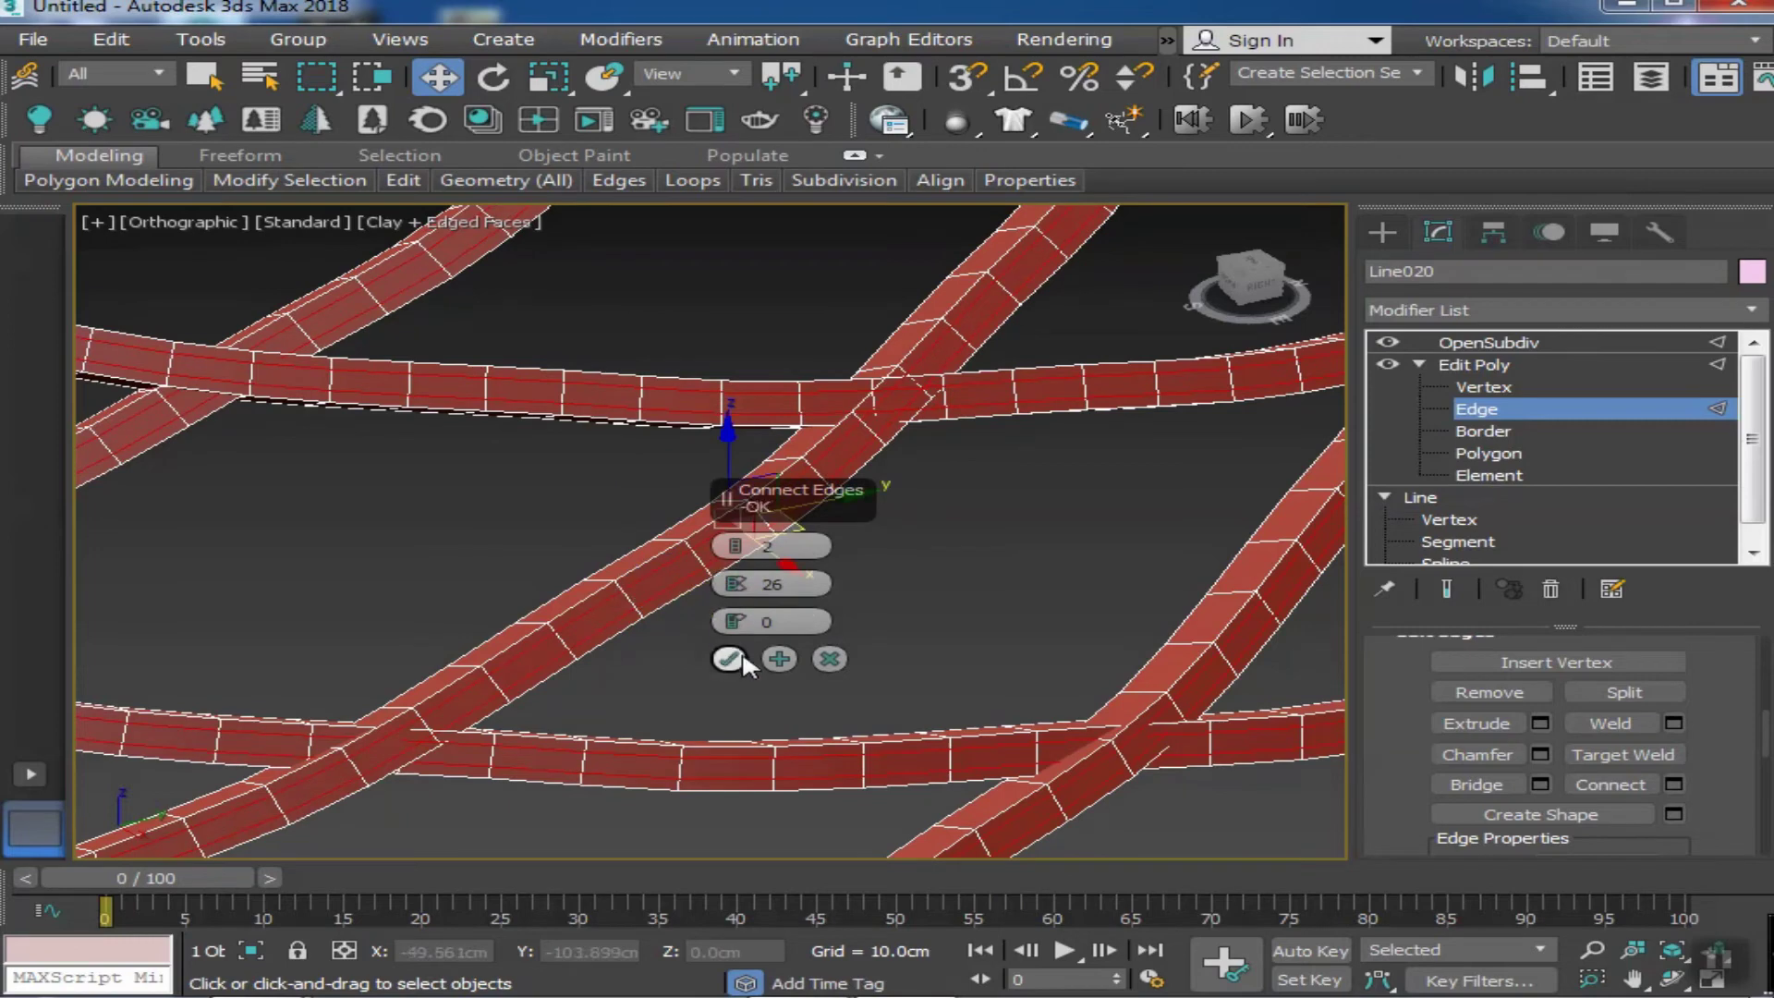
{"action": "left_click", "coordinate": [728, 658]}
{"action": "scroll", "coordinate": [1489, 714], "scroll_direction": "up", "scroll_amount": 3}
{"action": "key", "text": "ctrl+d"}
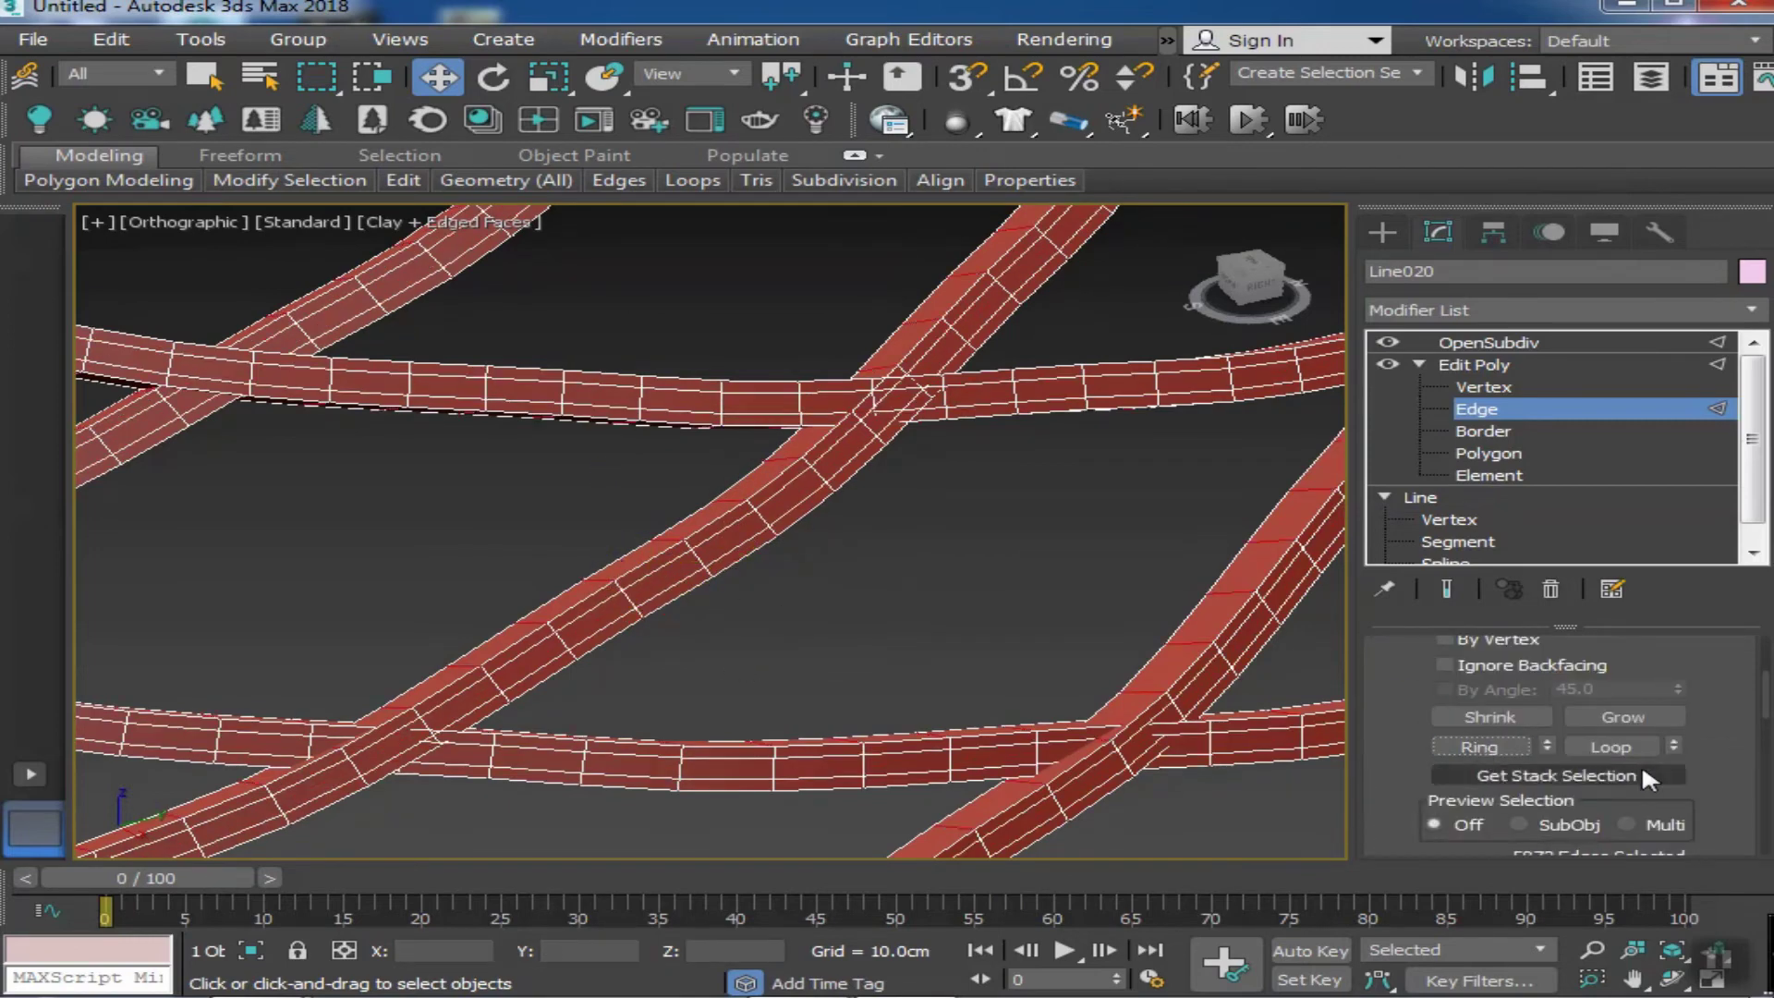
{"action": "scroll", "coordinate": [1720, 774], "scroll_direction": "down", "scroll_amount": 2}
Connect the selected tube edges a second time and inspect the added edge loops
{"action": "left_click", "coordinate": [1673, 824]}
{"action": "left_click", "coordinate": [724, 654]}
{"action": "mouse_move", "coordinate": [723, 652]}
{"action": "middle_mouse_down", "text": "alt"}
{"action": "mouse_move", "coordinate": [656, 679]}
{"action": "mouse_move", "coordinate": [873, 735]}
{"action": "middle_mouse_up", "text": "alt"}
{"action": "scroll", "coordinate": [872, 743], "scroll_direction": "down", "scroll_amount": 5}
{"action": "middle_click_drag", "start_coordinate": [1057, 712], "coordinate": [911, 508], "text": "alt"}
{"action": "scroll", "coordinate": [832, 424], "scroll_direction": "up", "scroll_amount": 4}
{"action": "middle_click_drag", "start_coordinate": [831, 424], "coordinate": [824, 657], "text": "alt"}
{"action": "scroll", "coordinate": [1113, 435], "scroll_direction": "up", "scroll_amount": 4}
{"action": "scroll", "coordinate": [990, 523], "scroll_direction": "down", "scroll_amount": 2}
{"action": "mouse_move", "coordinate": [990, 523]}
{"action": "middle_mouse_down", "text": "alt"}
{"action": "mouse_move", "coordinate": [998, 479]}
{"action": "mouse_move", "coordinate": [970, 503]}
{"action": "middle_mouse_up", "text": "alt"}
{"action": "scroll", "coordinate": [515, 555], "scroll_direction": "up", "scroll_amount": 3}
{"action": "scroll", "coordinate": [574, 515], "scroll_direction": "up", "scroll_amount": 2}
{"action": "scroll", "coordinate": [594, 555], "scroll_direction": "up", "scroll_amount": 2}
{"action": "scroll", "coordinate": [593, 554], "scroll_direction": "down", "scroll_amount": 10}
Exit Edge level, make OpenSubdiv (3 iterations) active, and deselect Line020 to review the dark red lattice
{"action": "left_click", "coordinate": [1477, 408]}
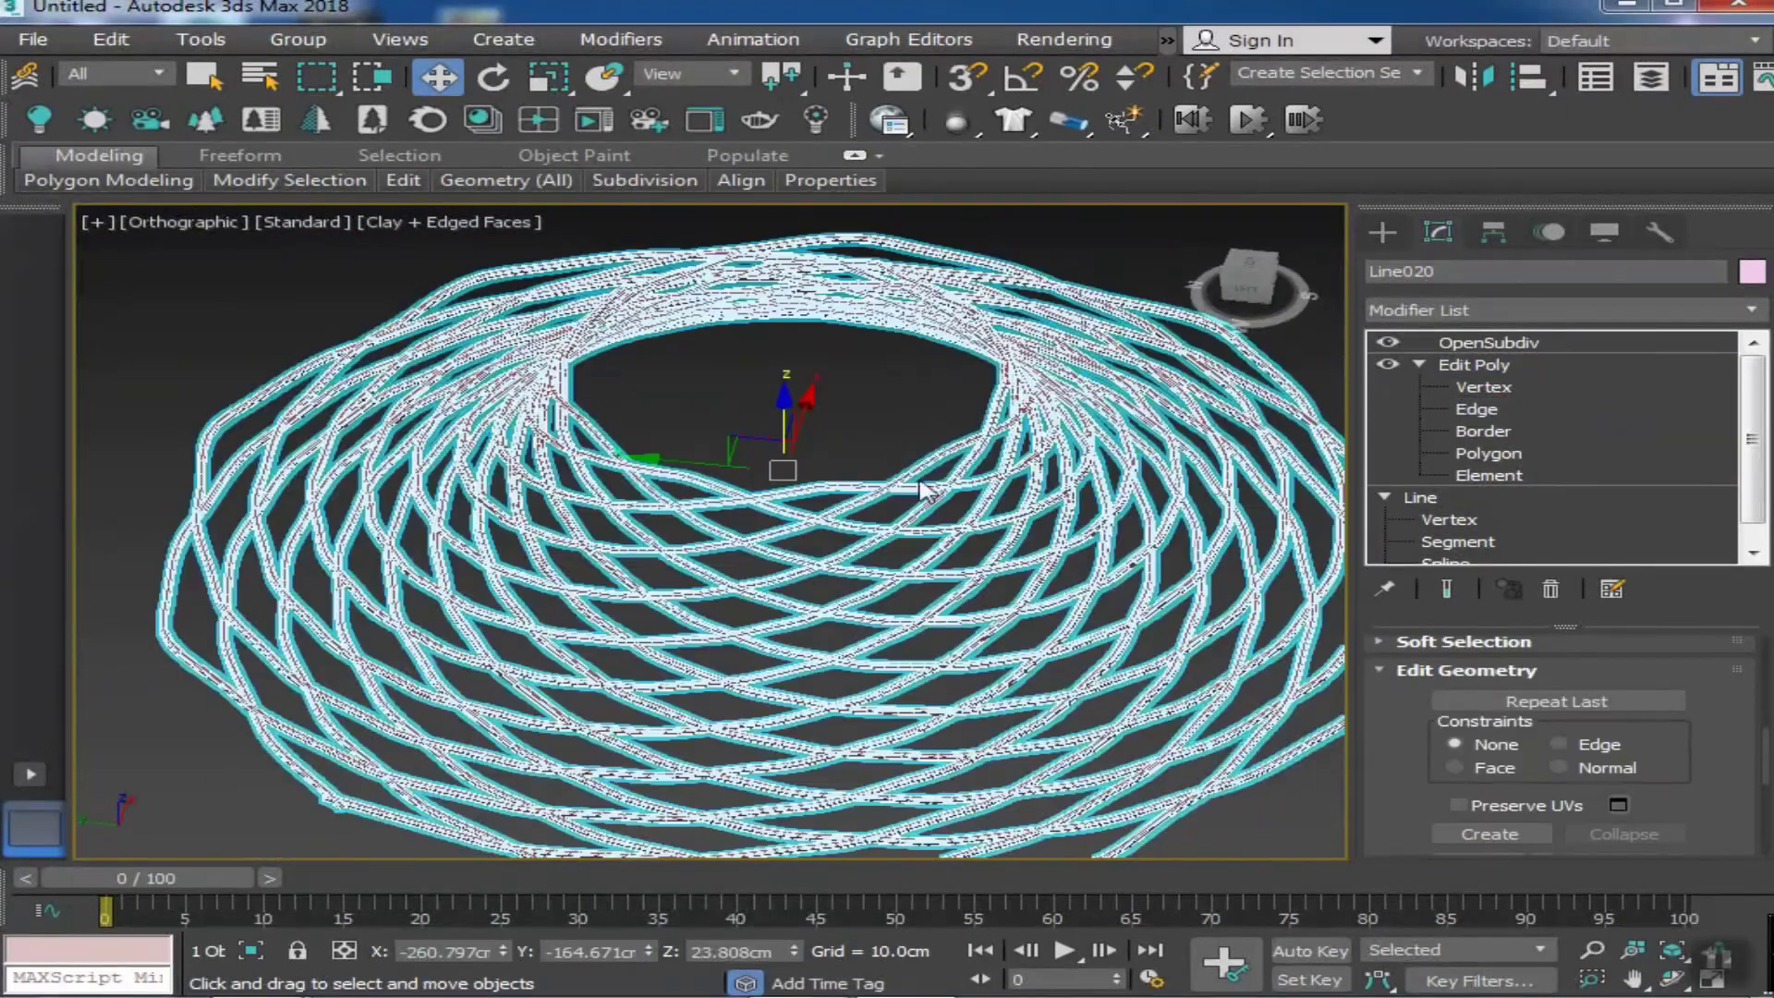
{"action": "left_click", "coordinate": [1488, 342]}
{"action": "mouse_move", "coordinate": [1077, 733]}
{"action": "middle_mouse_down", "text": "alt"}
{"action": "mouse_move", "coordinate": [931, 681]}
{"action": "mouse_move", "coordinate": [1085, 774]}
{"action": "middle_mouse_up", "text": "alt"}
{"action": "left_click", "coordinate": [1022, 645]}
{"action": "scroll", "coordinate": [961, 665], "scroll_direction": "up", "scroll_amount": 5}
{"action": "scroll", "coordinate": [889, 690], "scroll_direction": "up", "scroll_amount": 3}
{"action": "scroll", "coordinate": [892, 688], "scroll_direction": "down", "scroll_amount": 8}
{"action": "scroll", "coordinate": [1035, 723], "scroll_direction": "up", "scroll_amount": 2}
{"action": "scroll", "coordinate": [1079, 747], "scroll_direction": "down", "scroll_amount": 5}
{"action": "scroll", "coordinate": [994, 717], "scroll_direction": "up", "scroll_amount": 4}
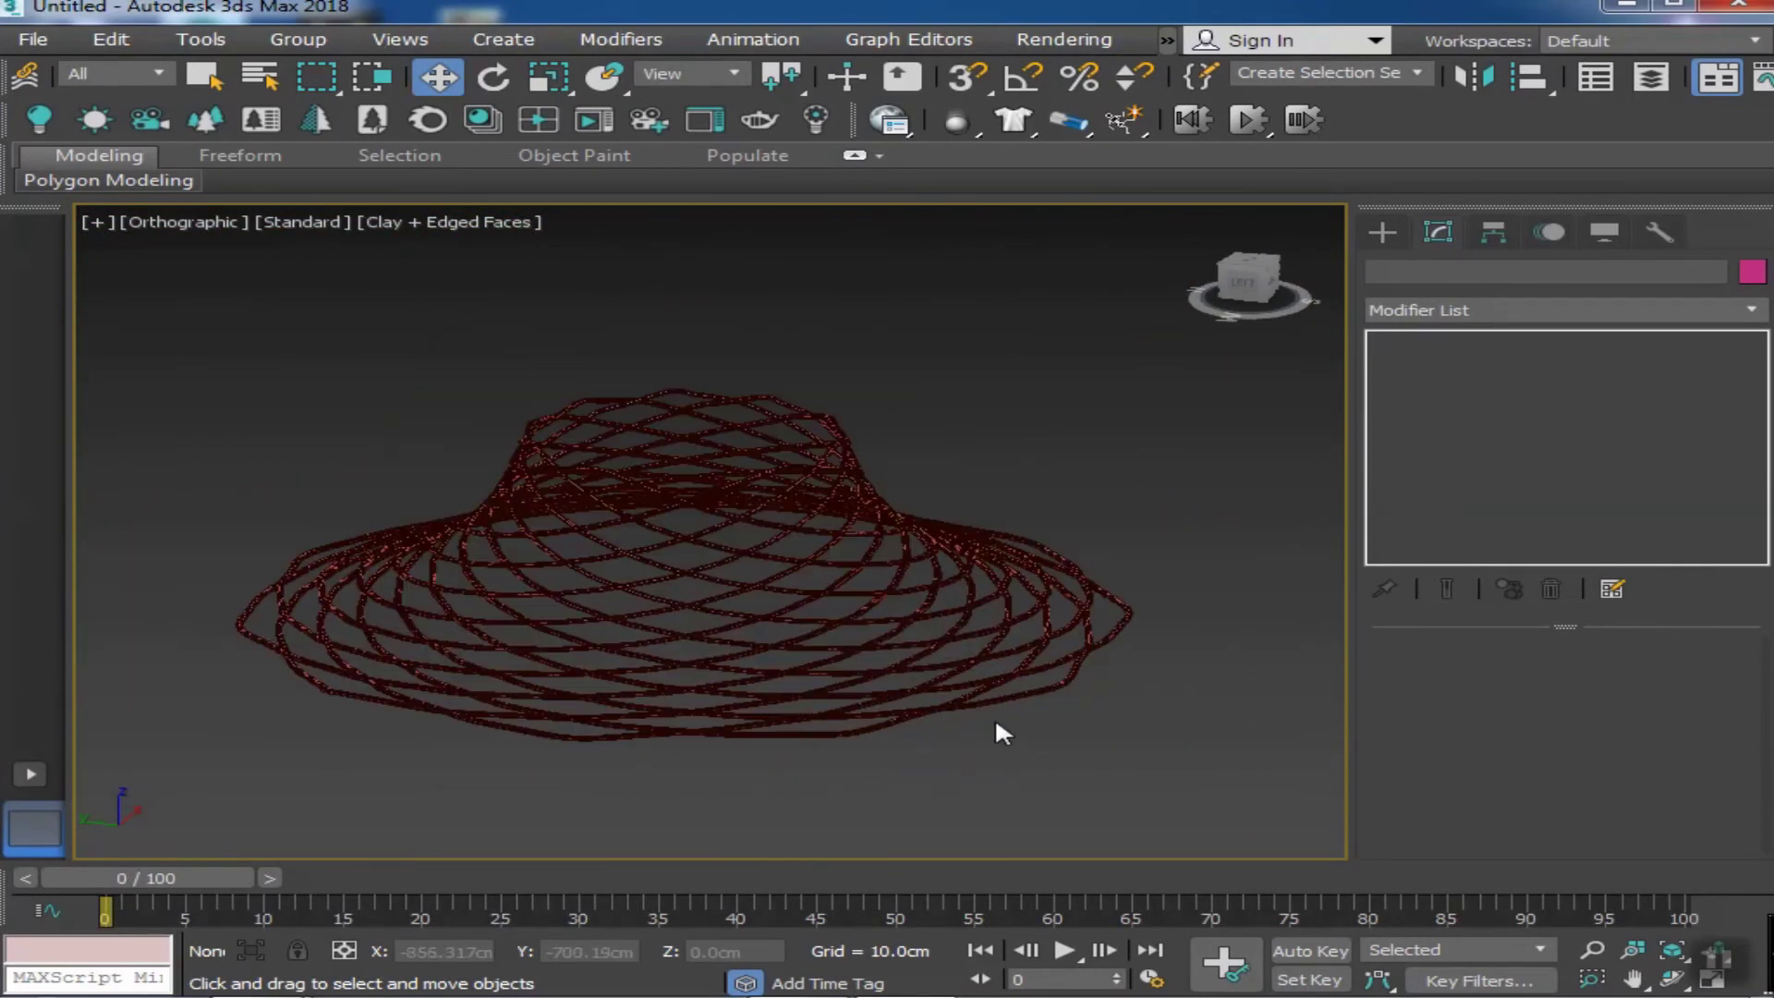
{"action": "scroll", "coordinate": [1027, 719], "scroll_direction": "up", "scroll_amount": 3}
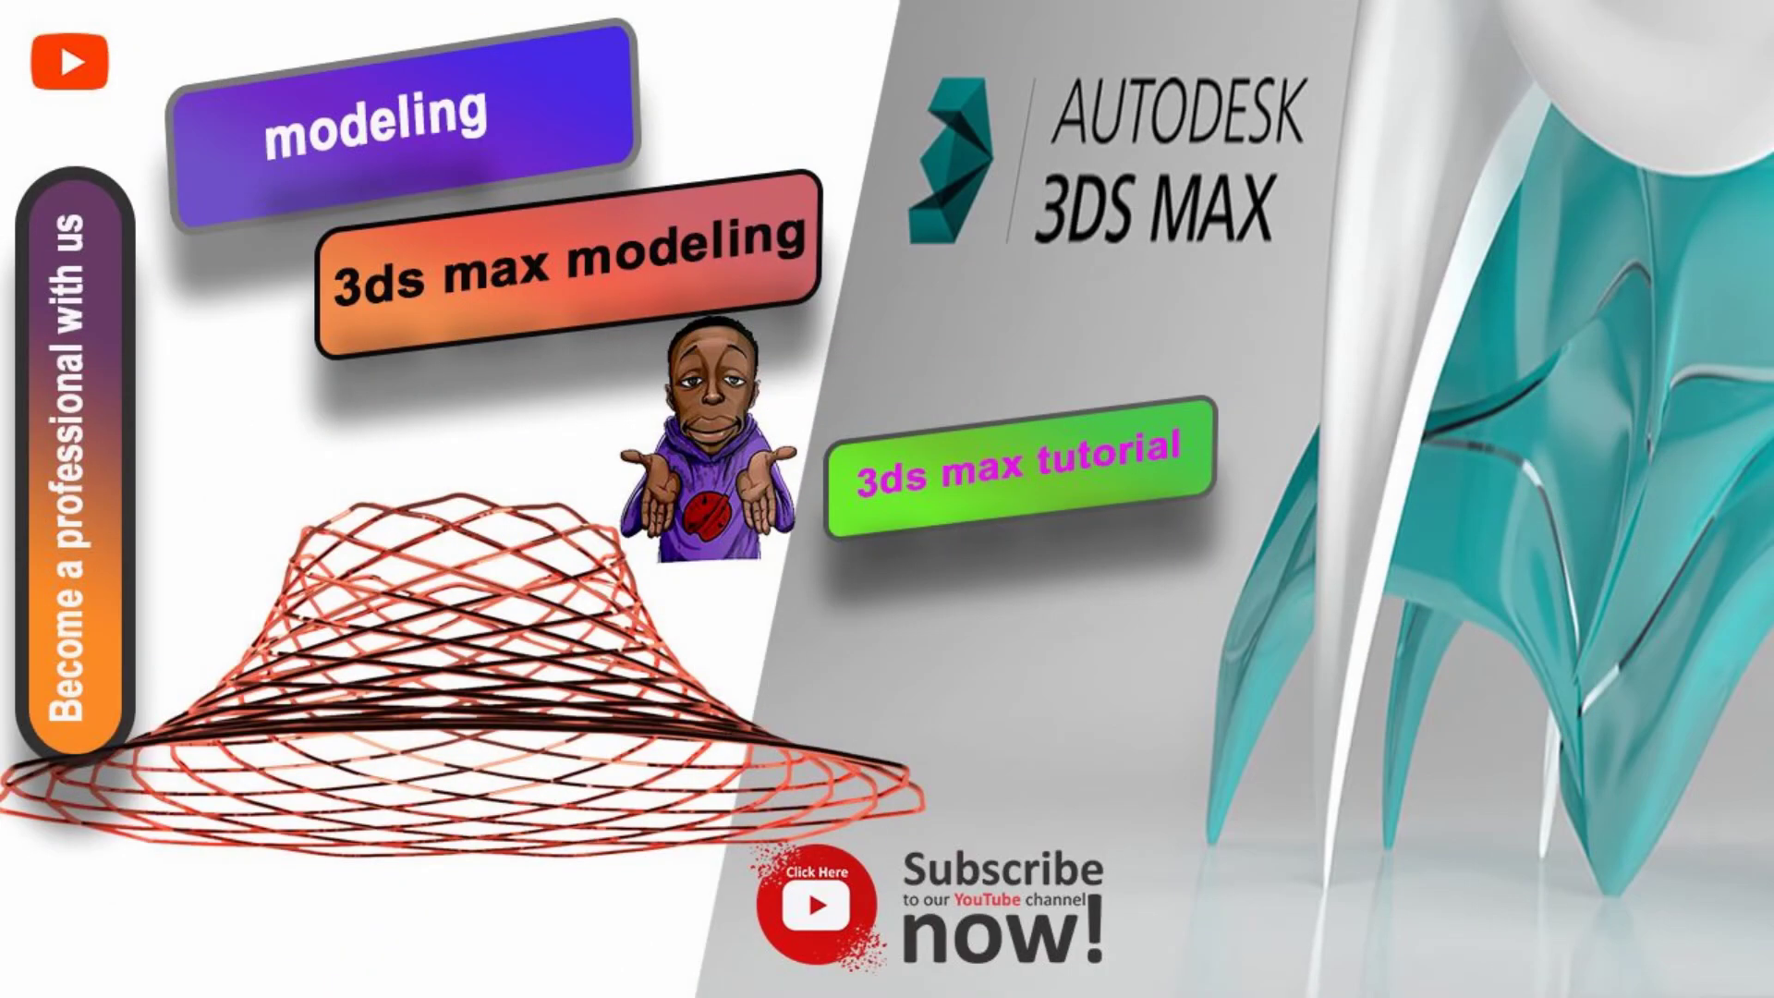